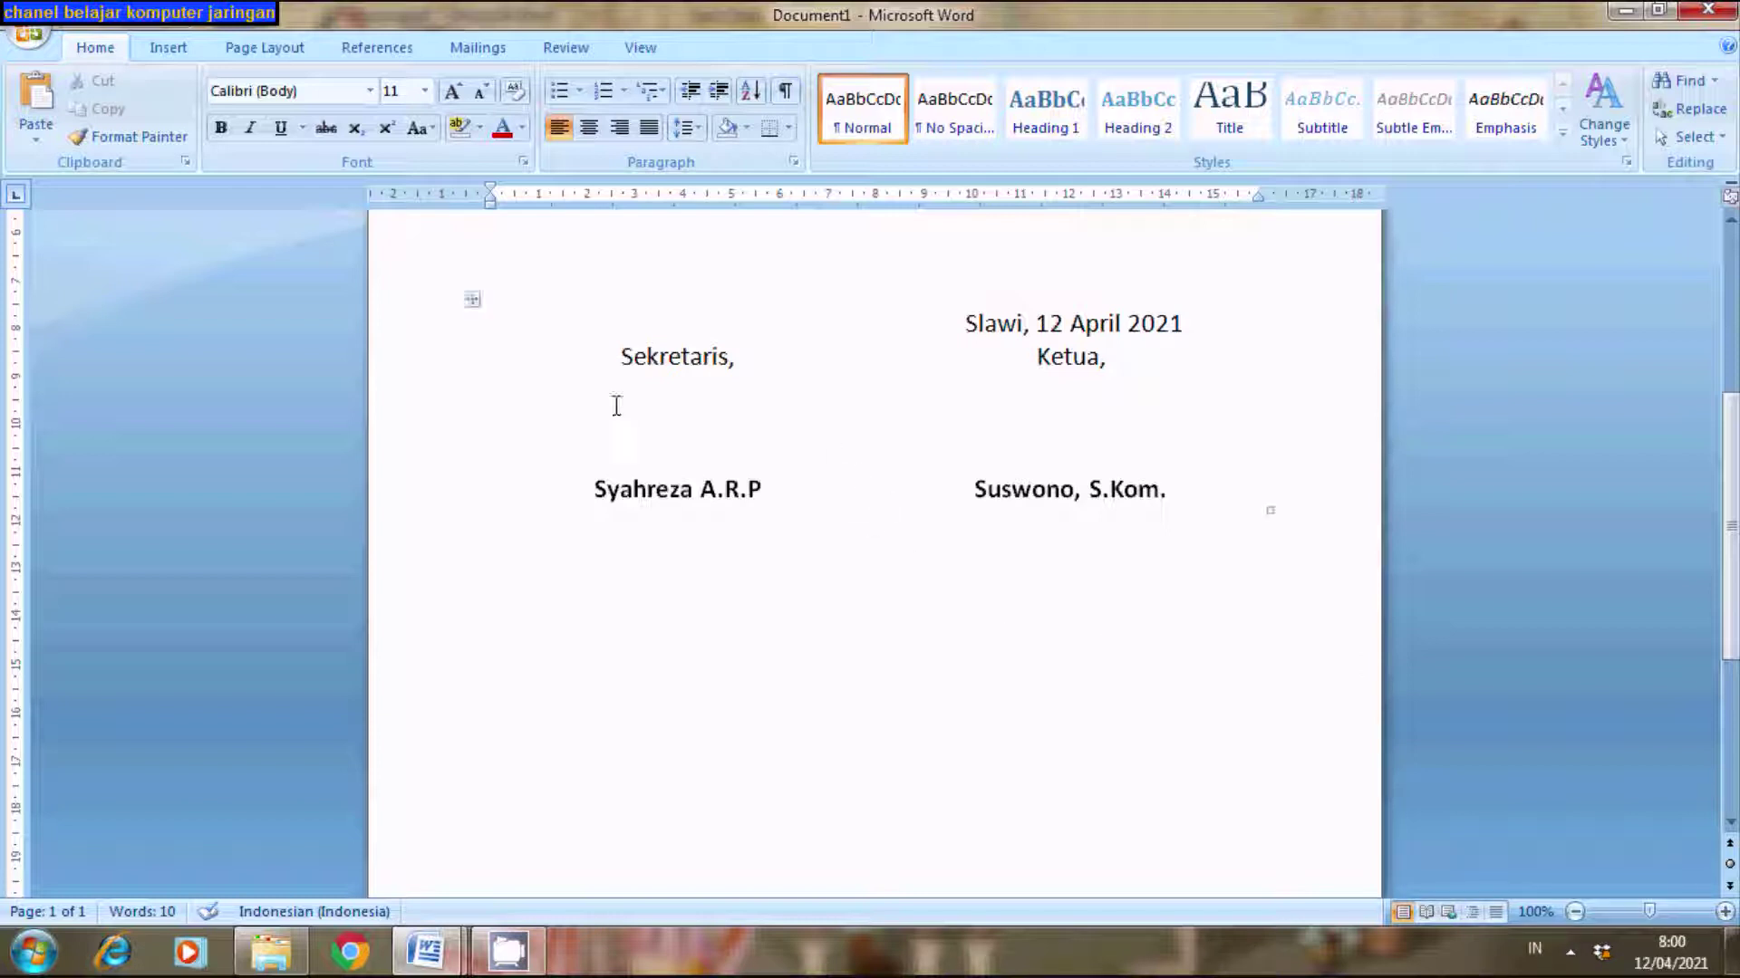
# - Highlight the Sekretaris and Ketua headings in Document1 and compare them with the Document2 example
pyautogui.moveTo(471, 299); pyautogui.dragTo(716, 348)
pyautogui.moveTo(1038, 358); pyautogui.dragTo(1138, 372)
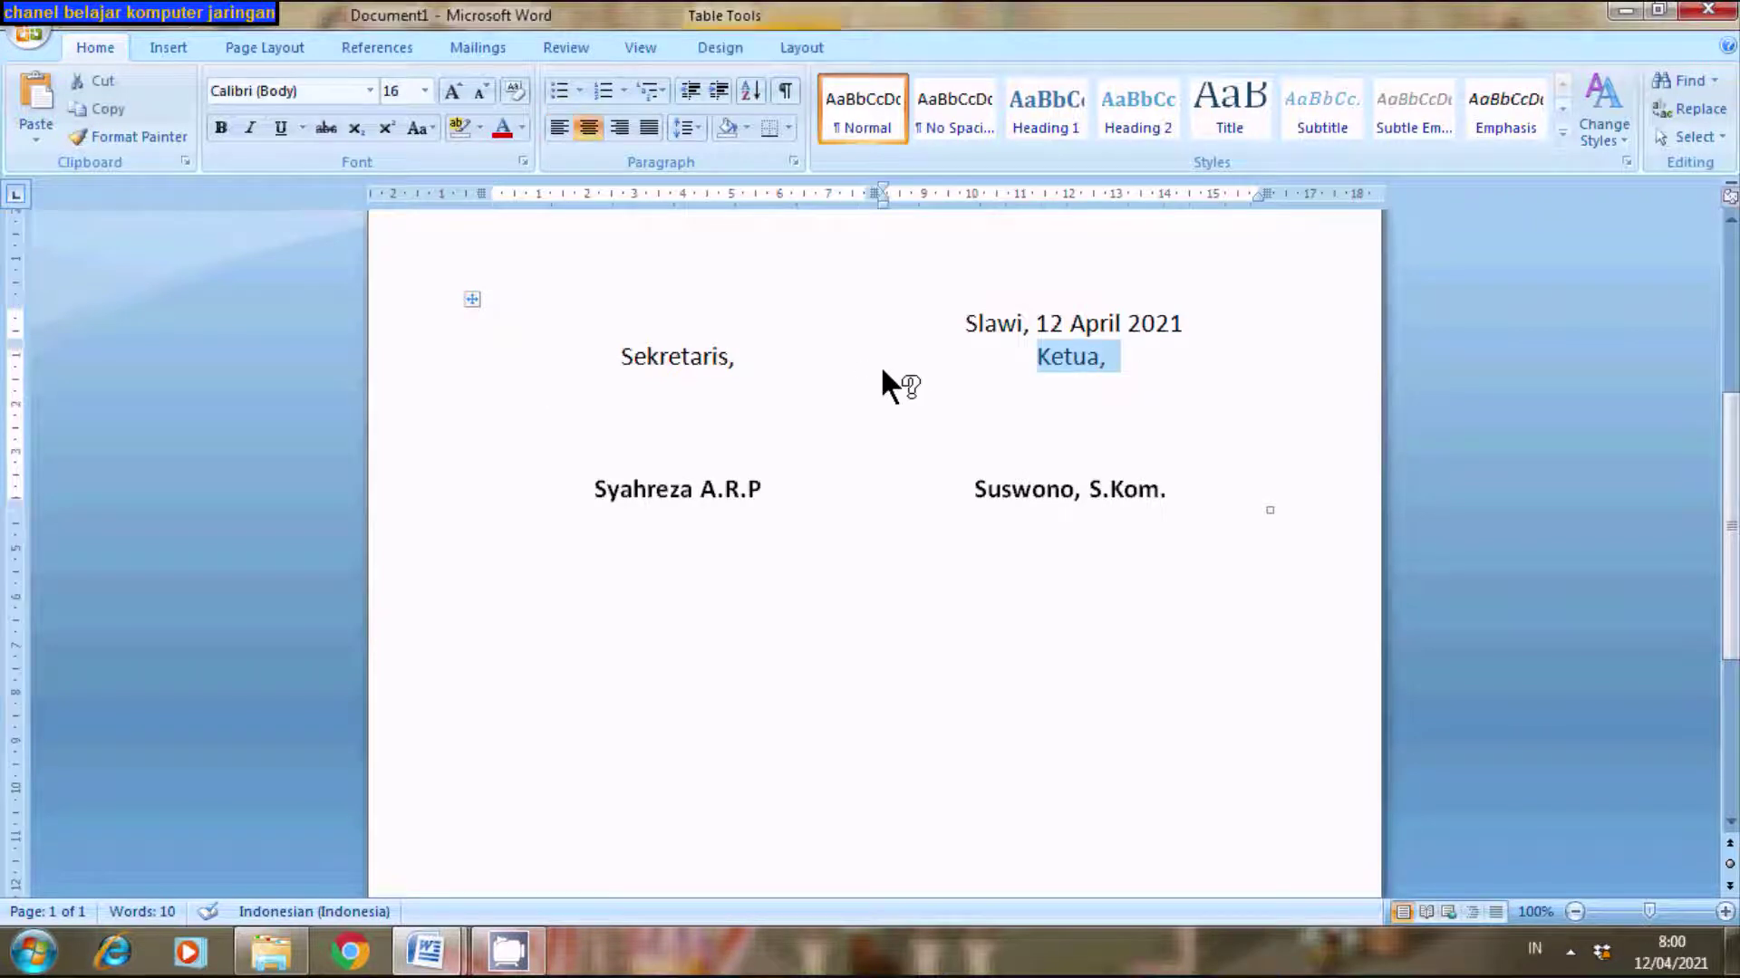
pyautogui.moveTo(613, 350); pyautogui.dragTo(800, 385)
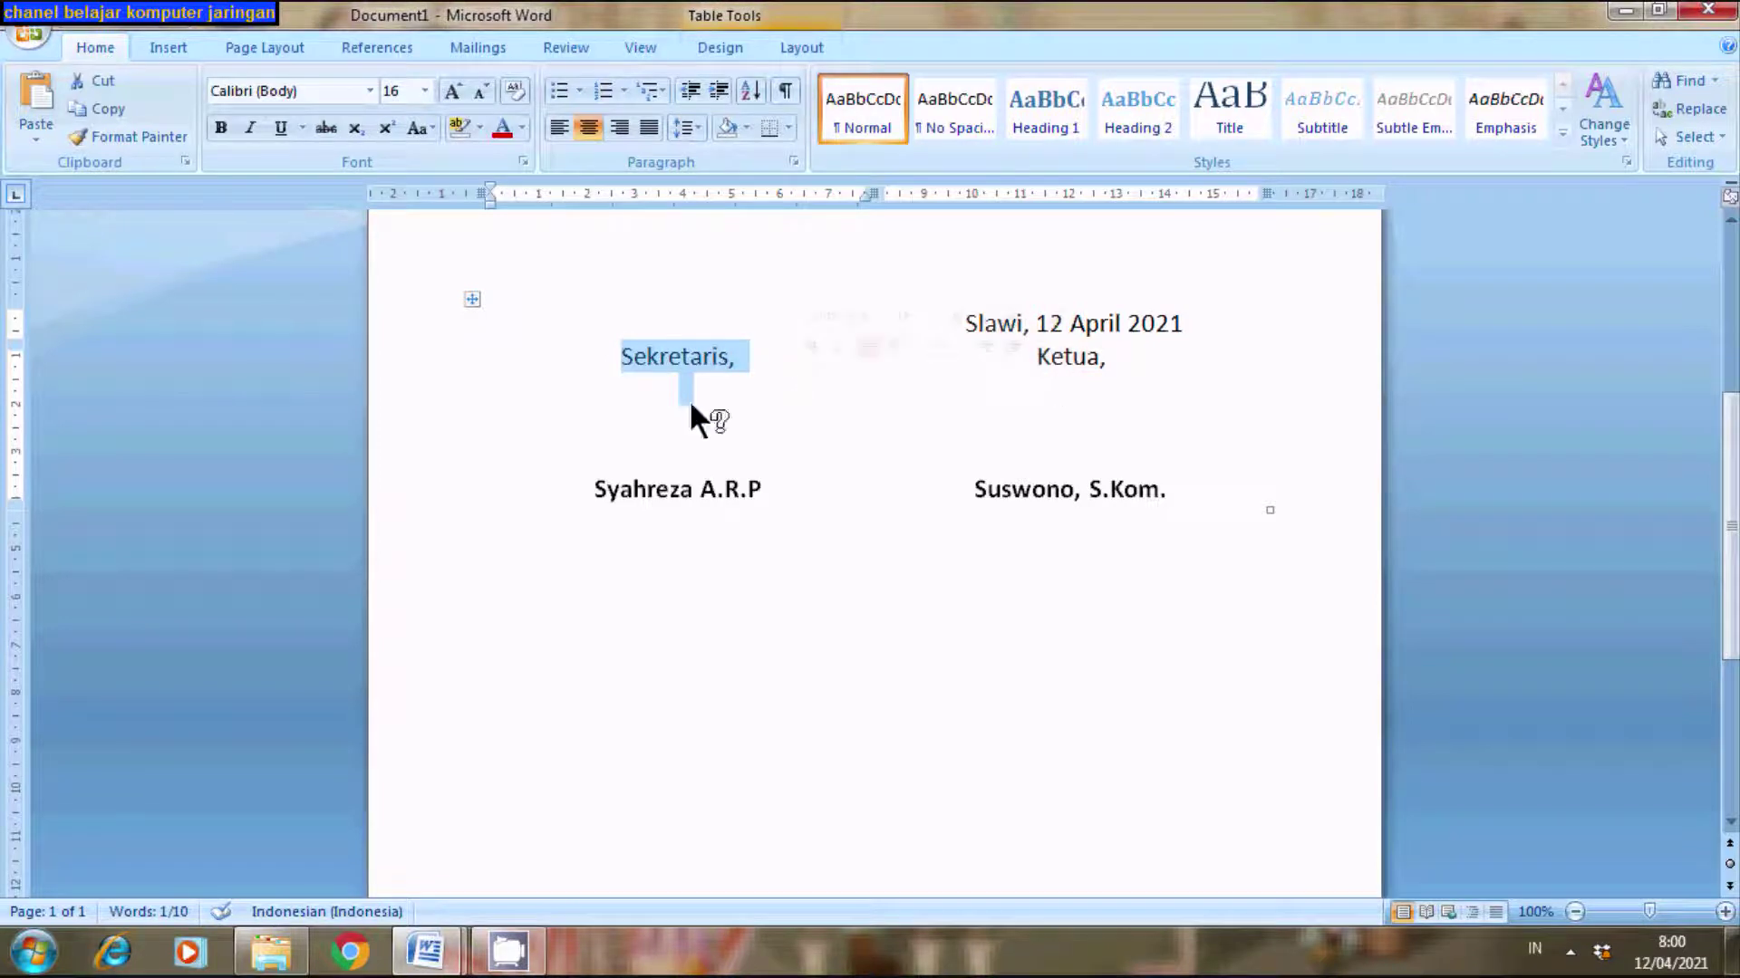
pyautogui.moveTo(435, 966)
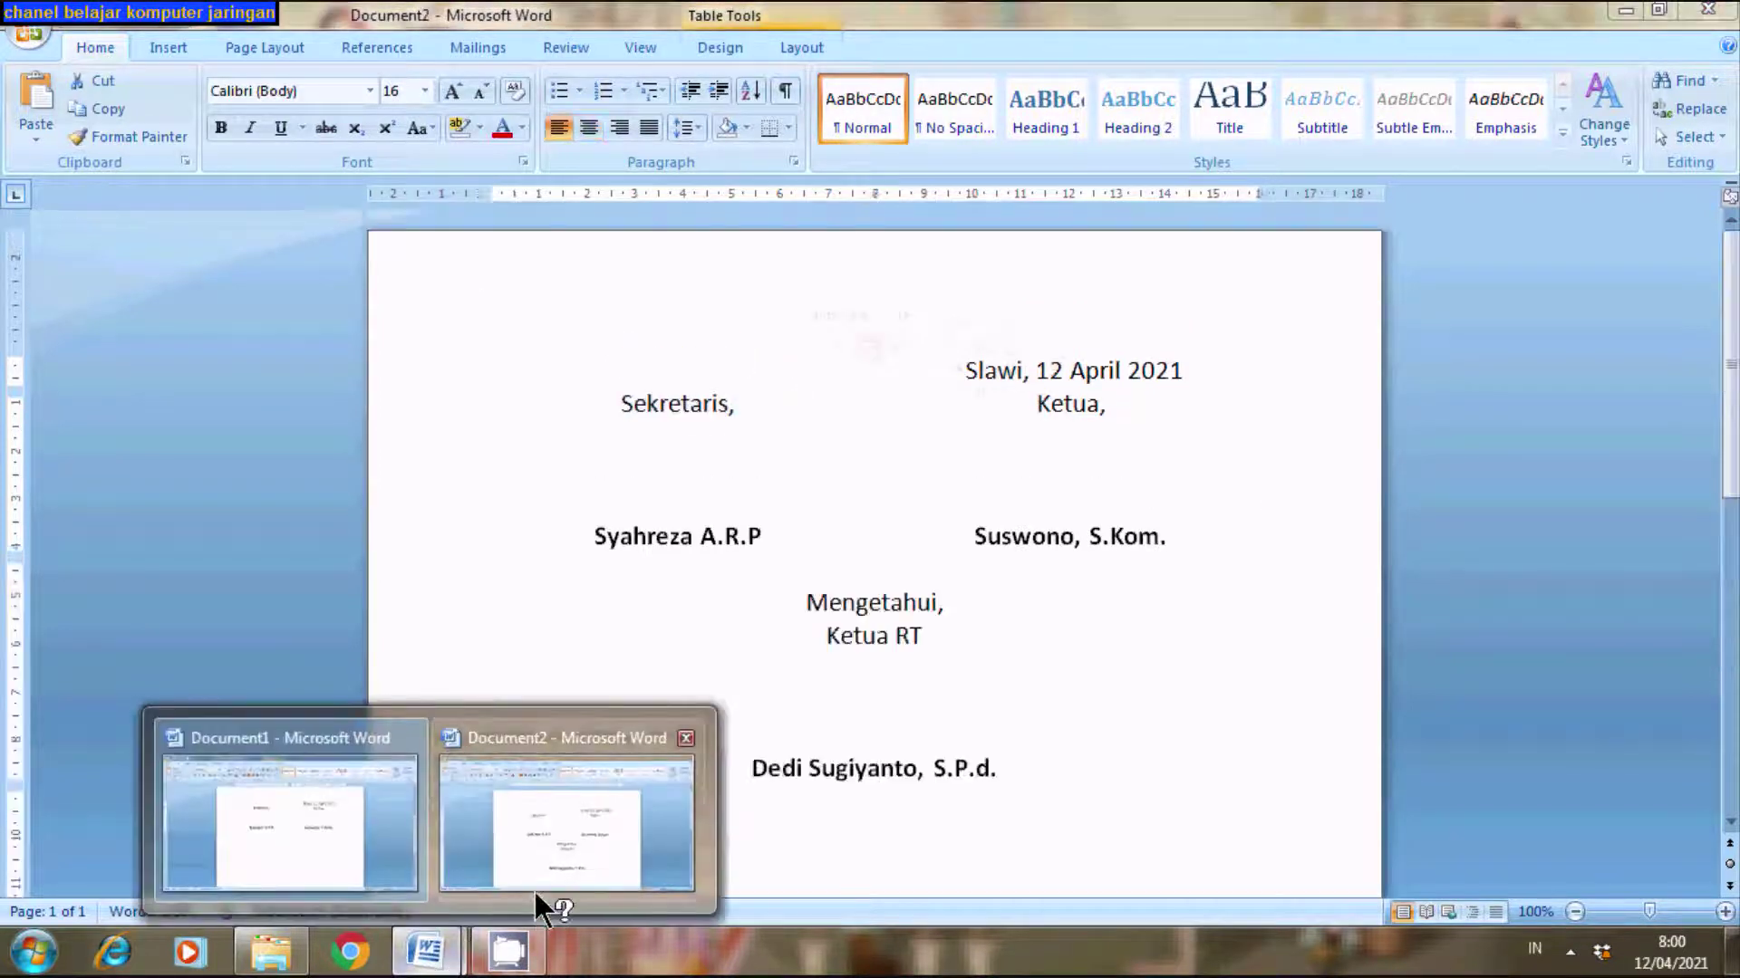
pyautogui.click(524, 862)
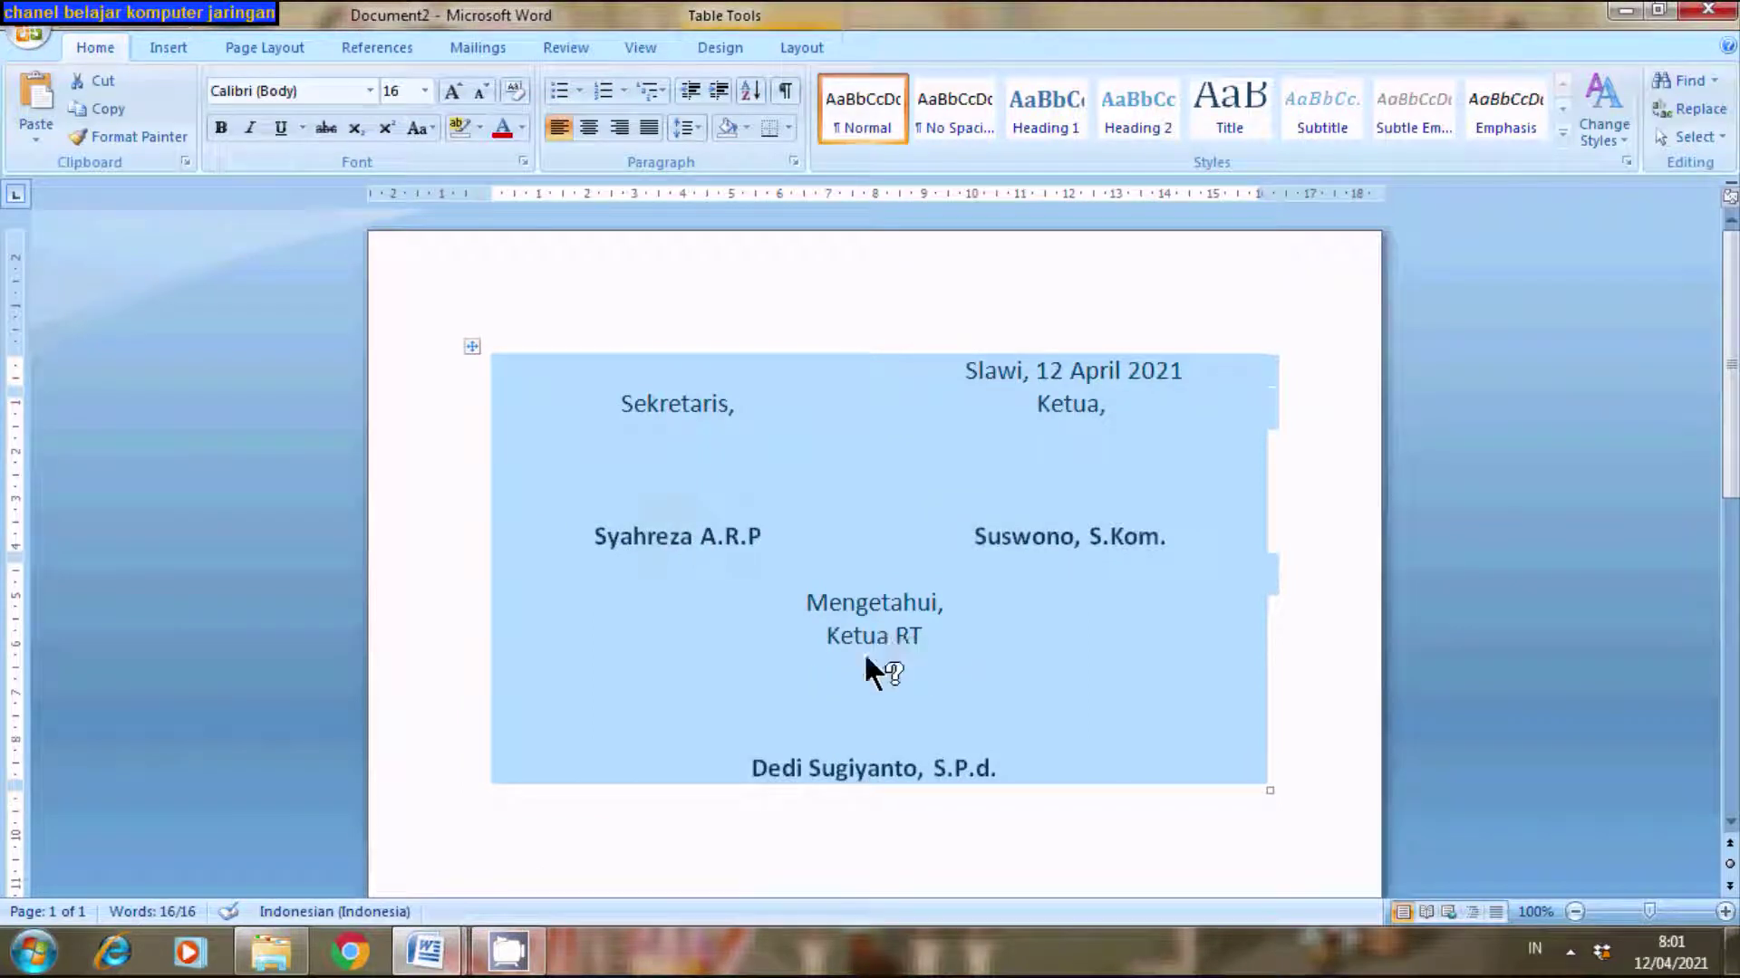
pyautogui.moveTo(444, 952)
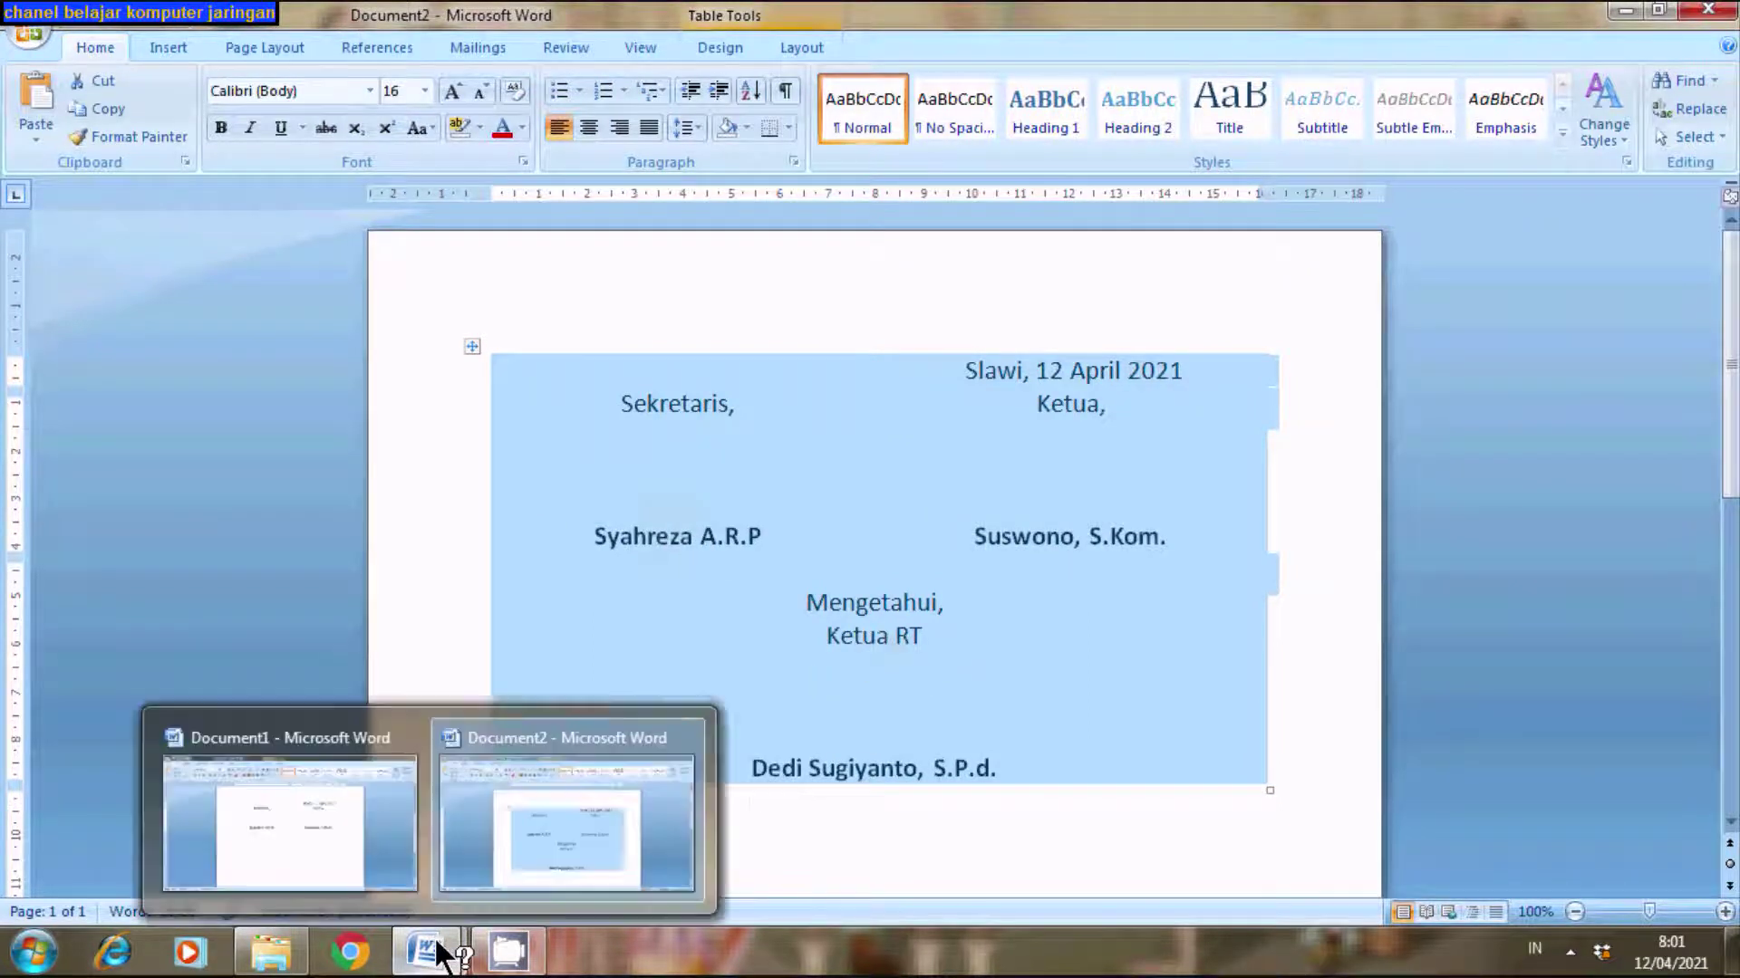
pyautogui.click(326, 854)
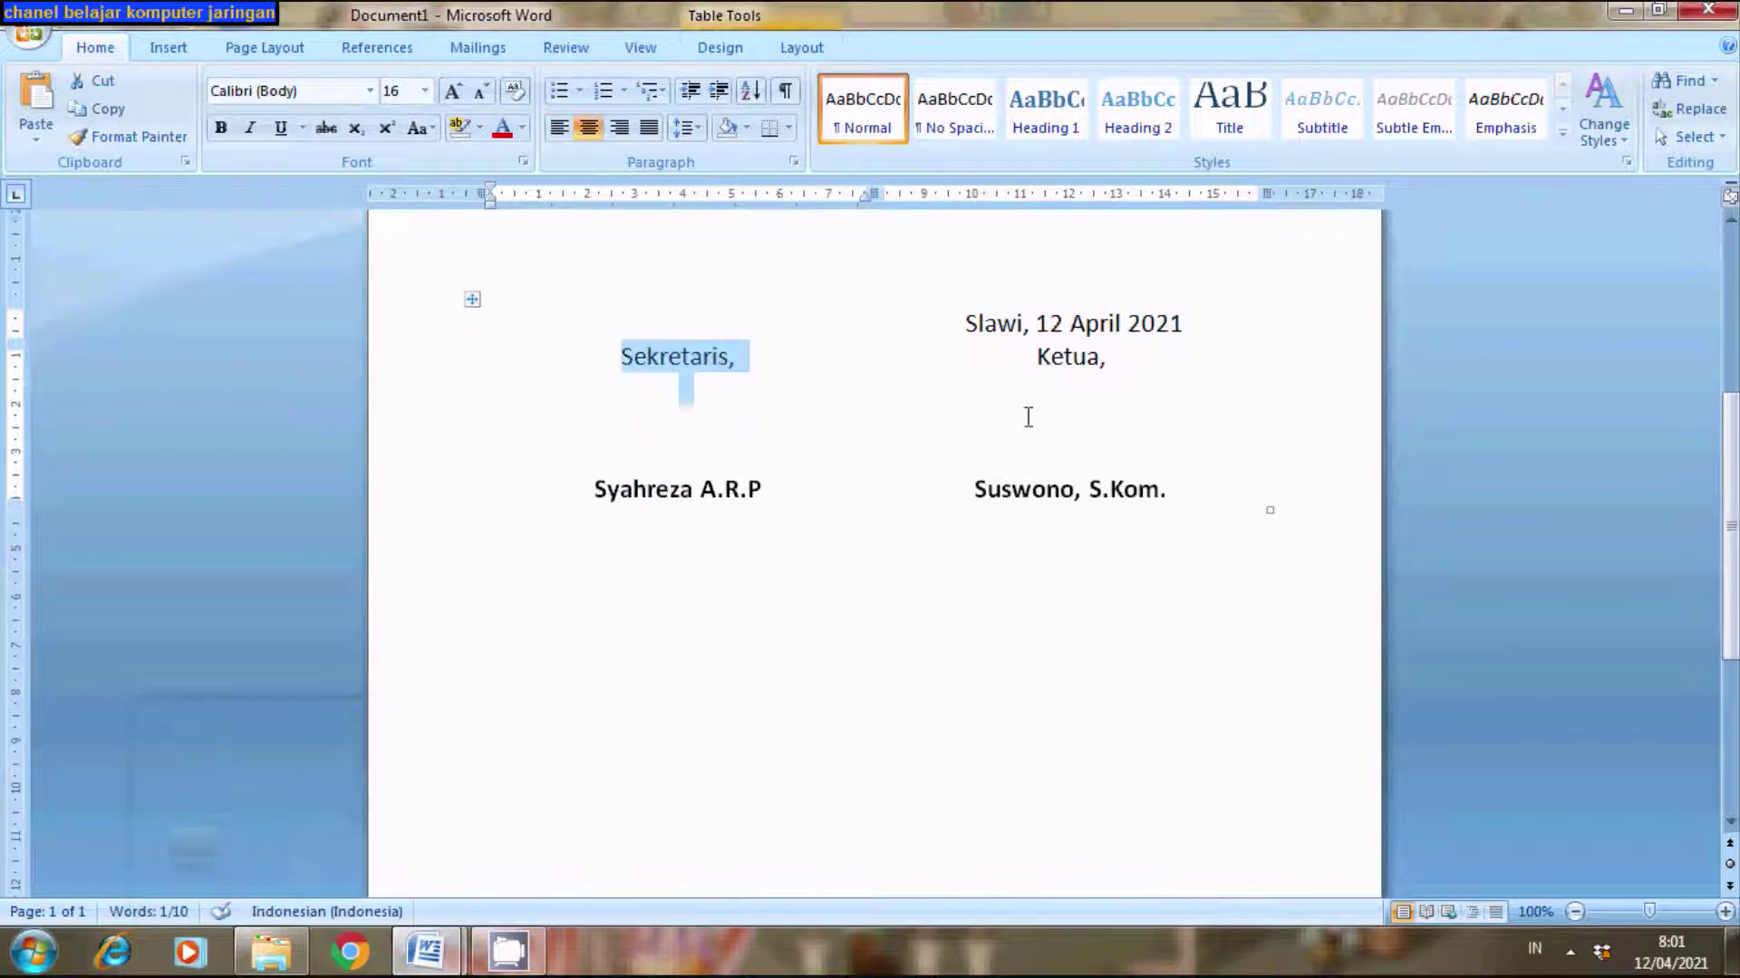
pyautogui.moveTo(1035, 357); pyautogui.dragTo(1195, 396)
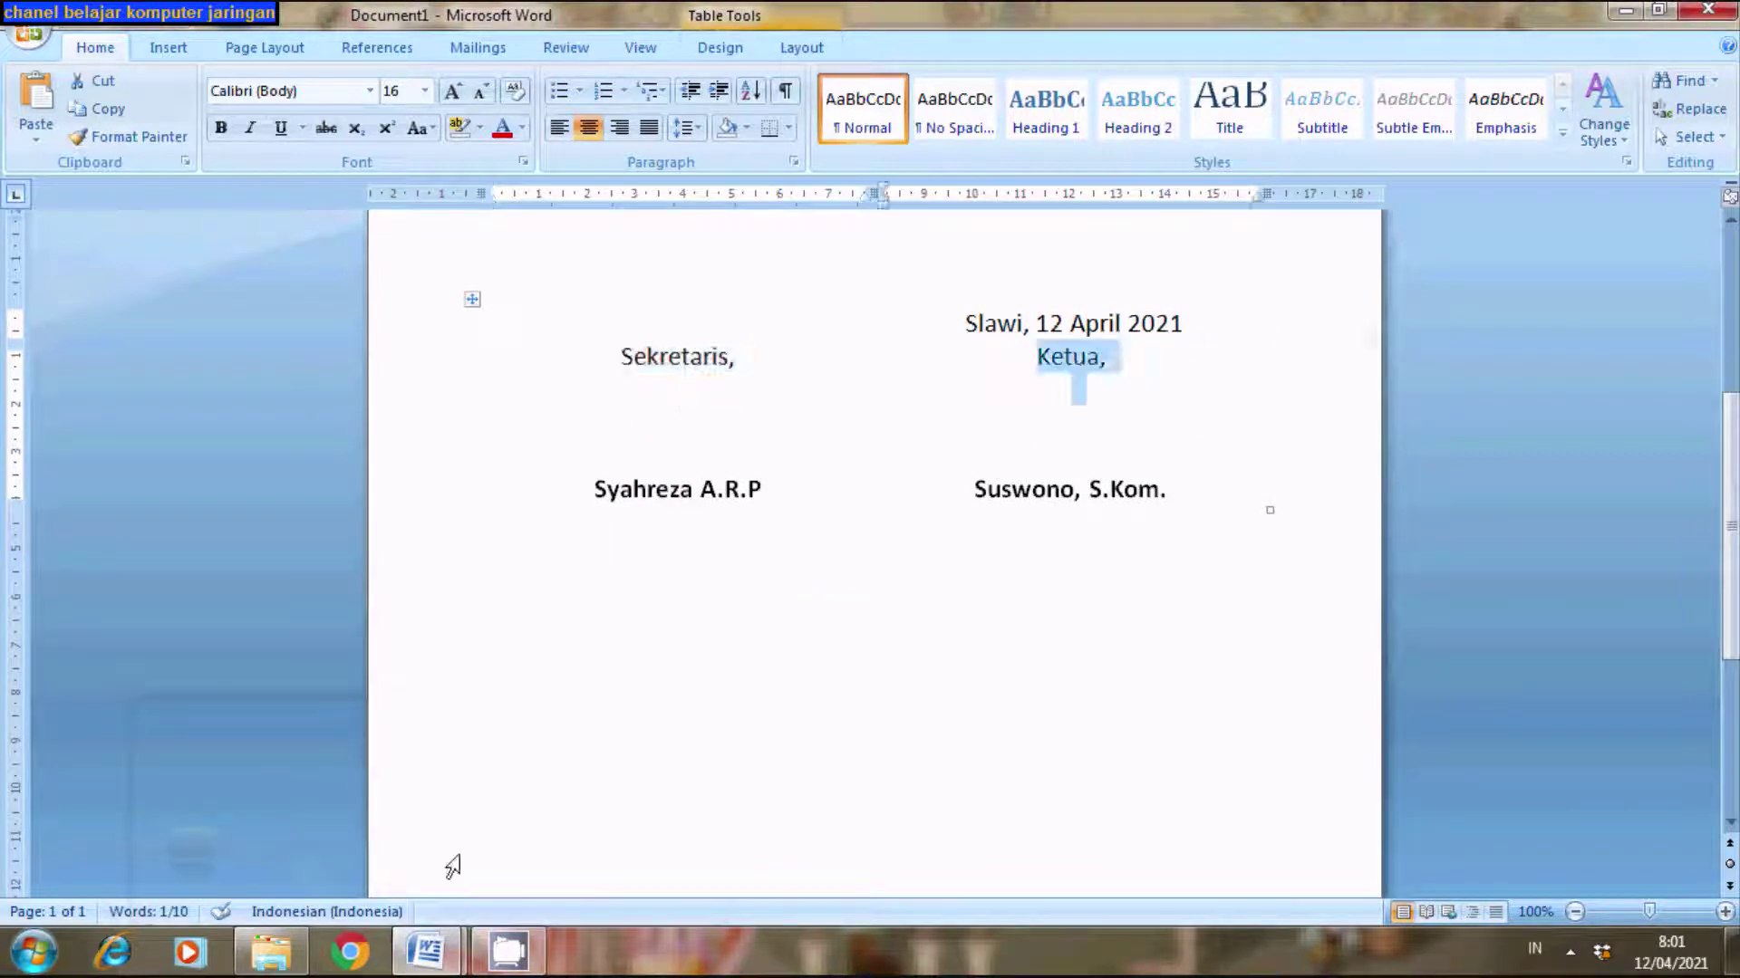
pyautogui.click(439, 952)
pyautogui.click(569, 874)
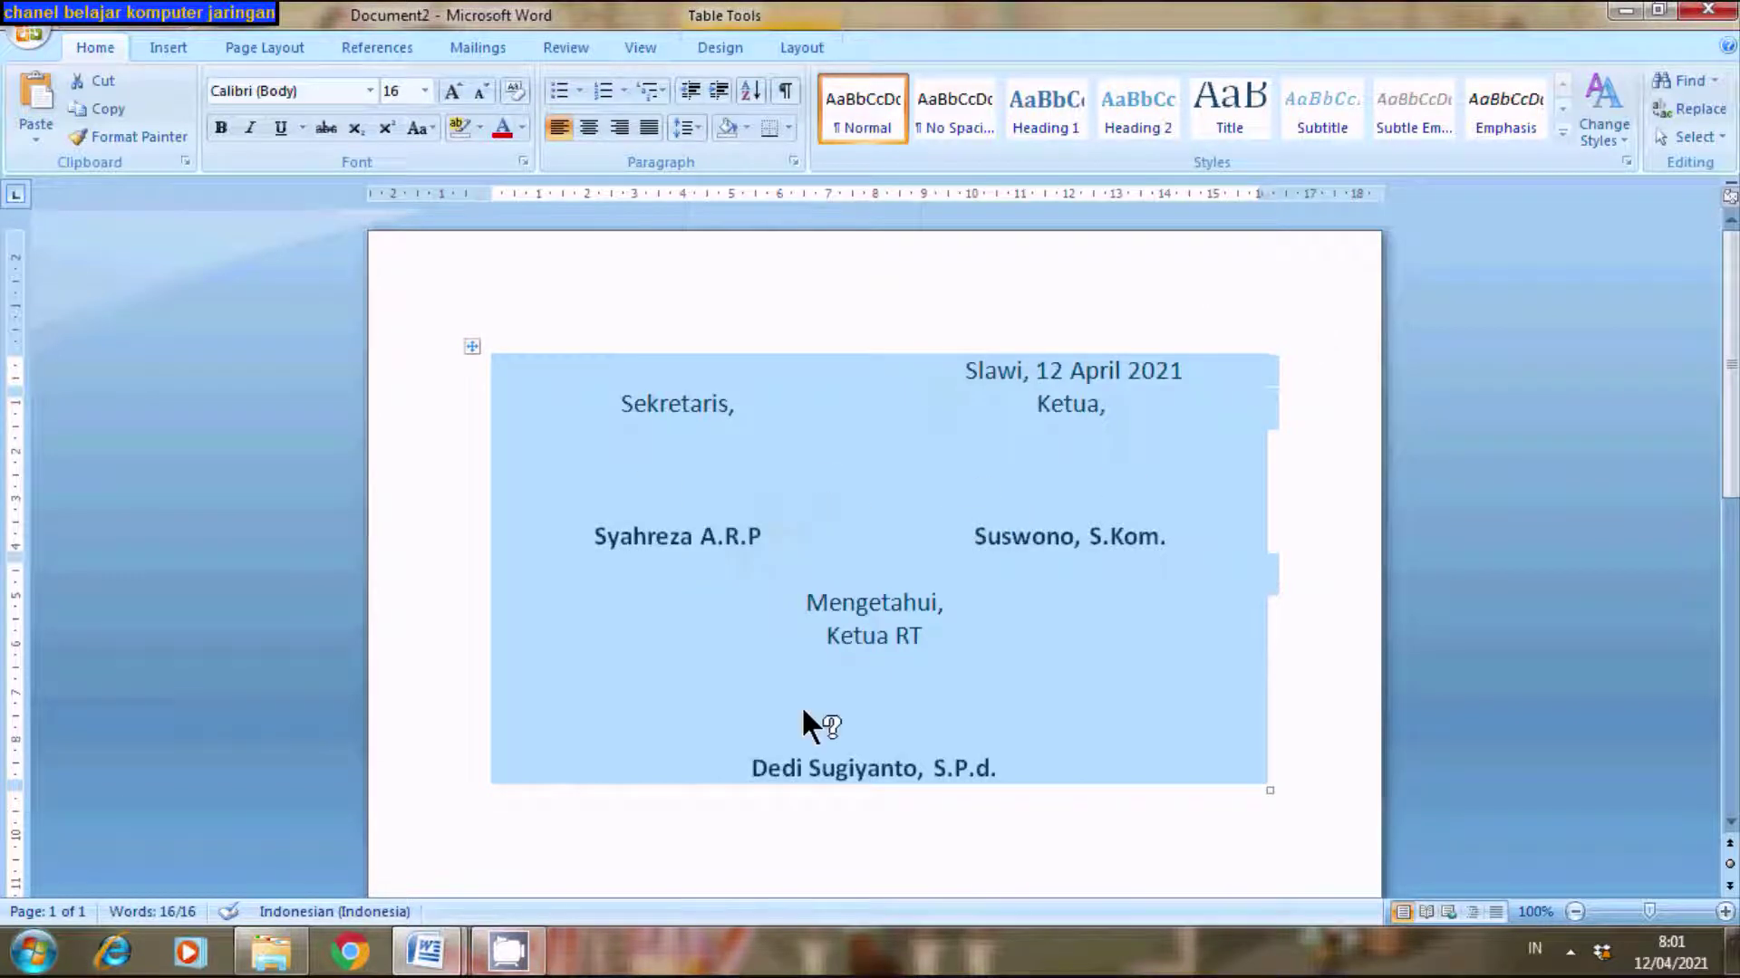
pyautogui.click(439, 952)
pyautogui.click(328, 819)
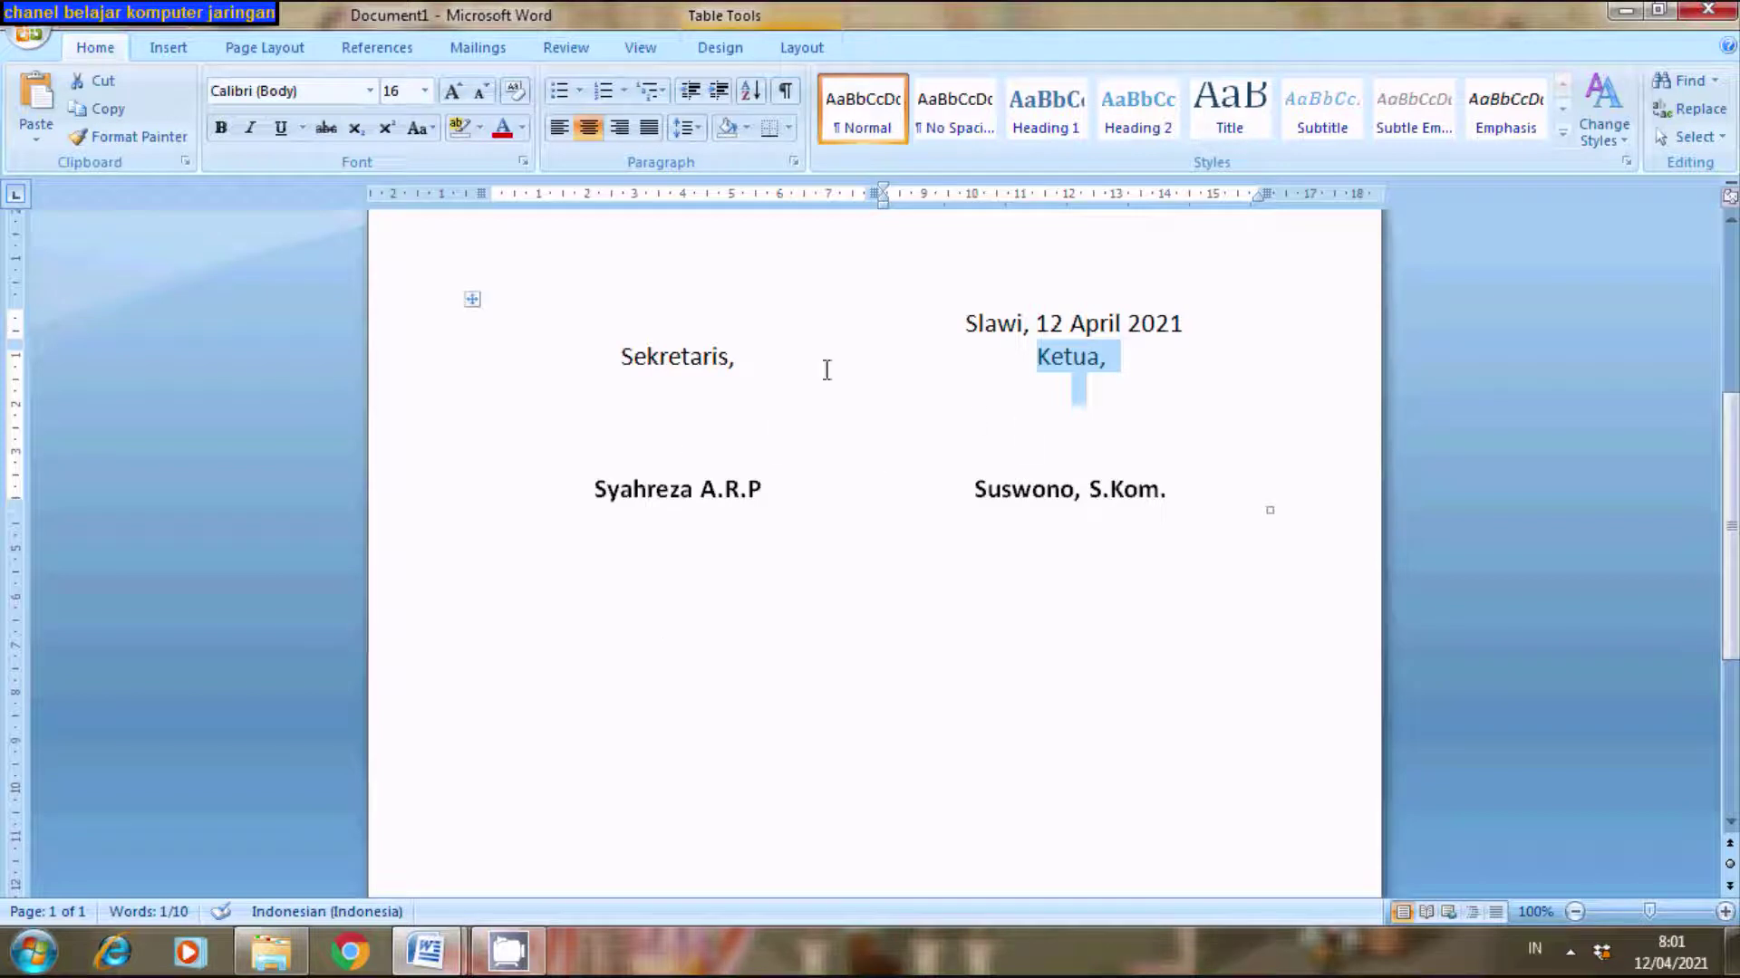
# - Select the whole signature table in Document1 and compare it with Document2's table
pyautogui.click(472, 300)
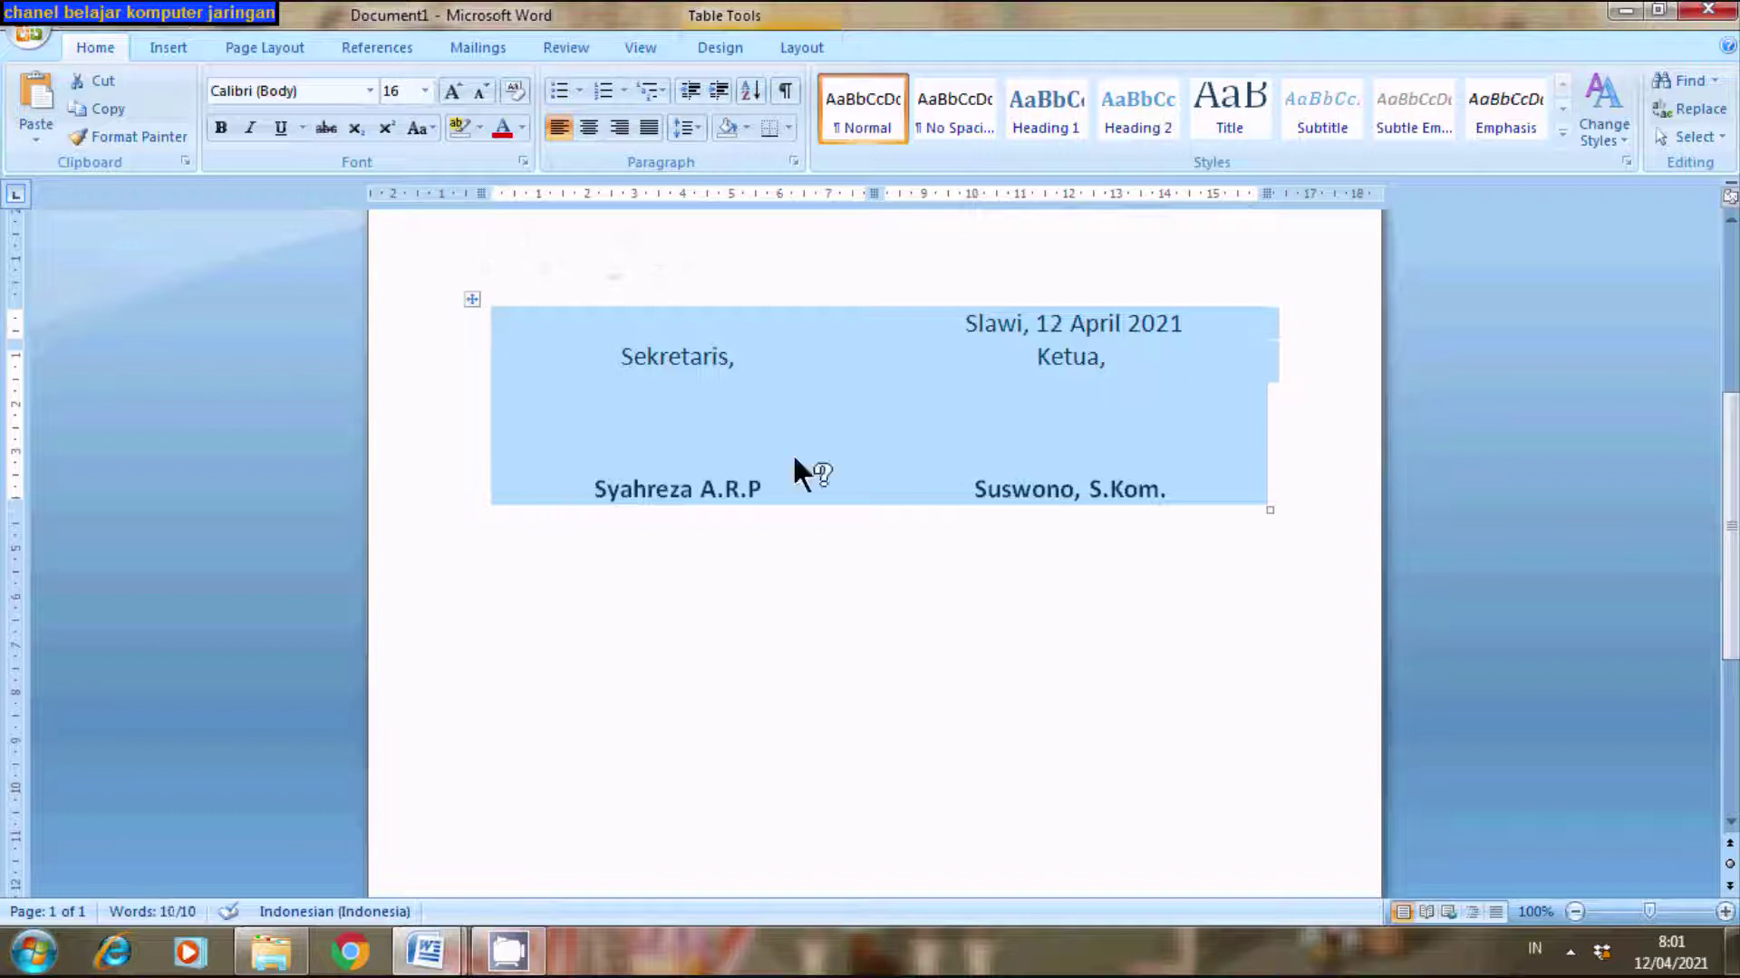
pyautogui.click(422, 971)
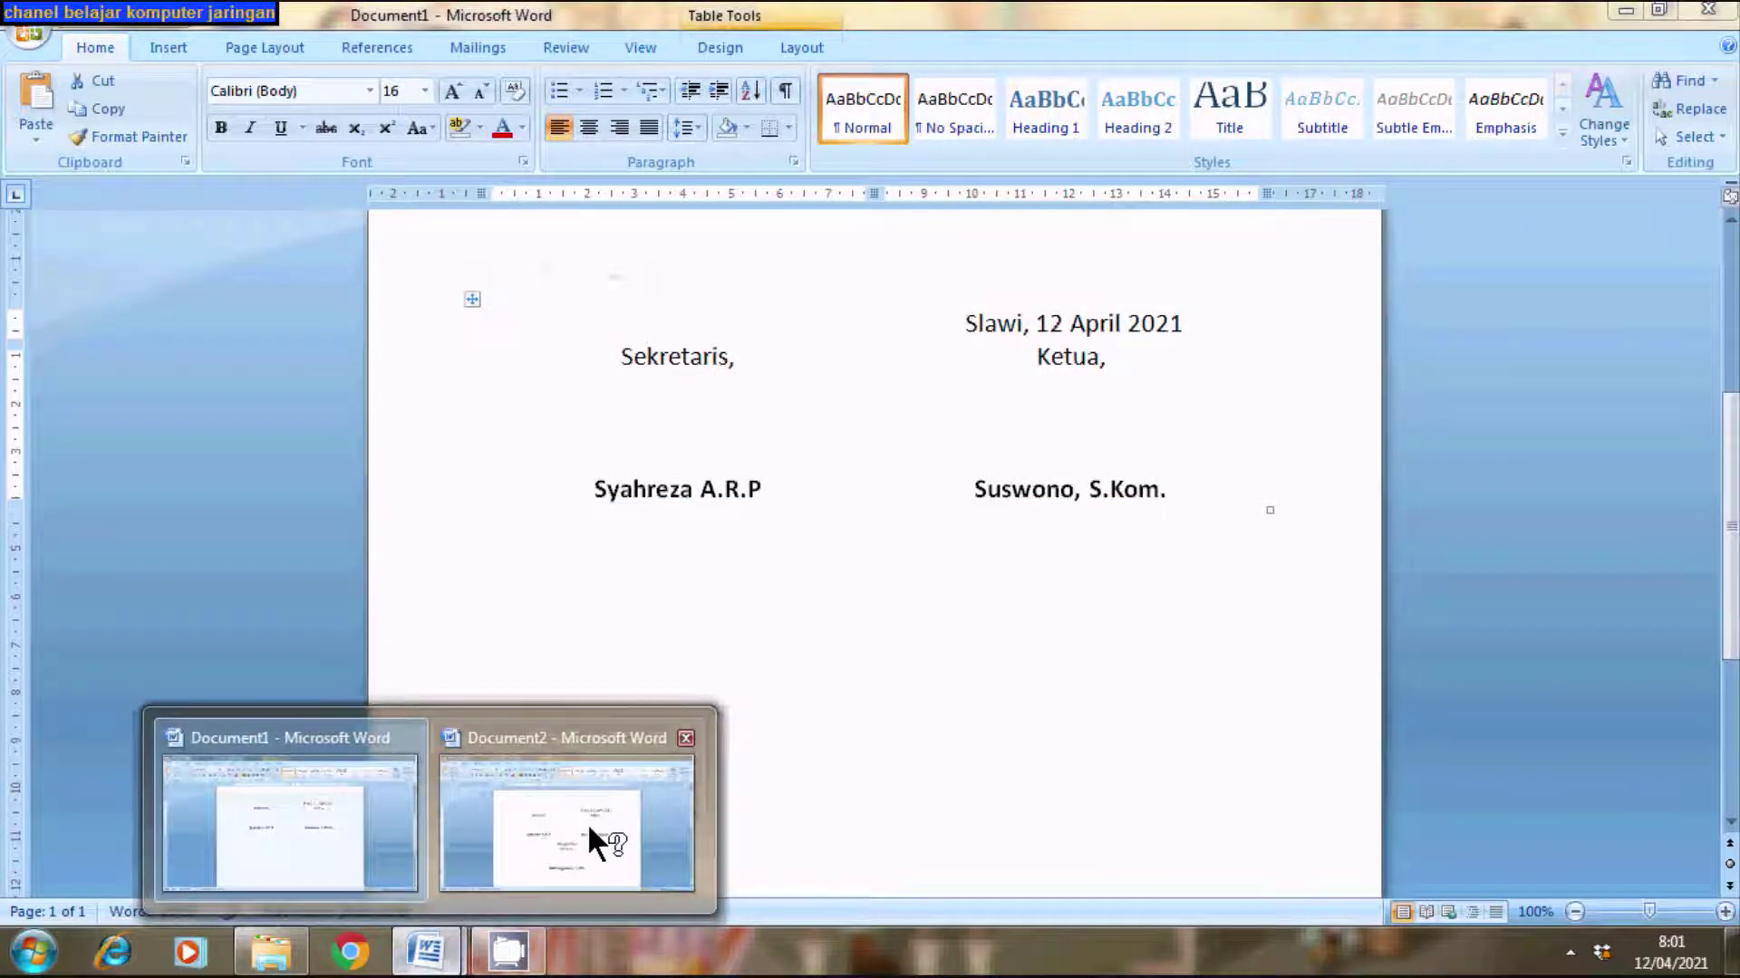
pyautogui.click(587, 822)
pyautogui.moveTo(475, 353); pyautogui.dragTo(966, 761)
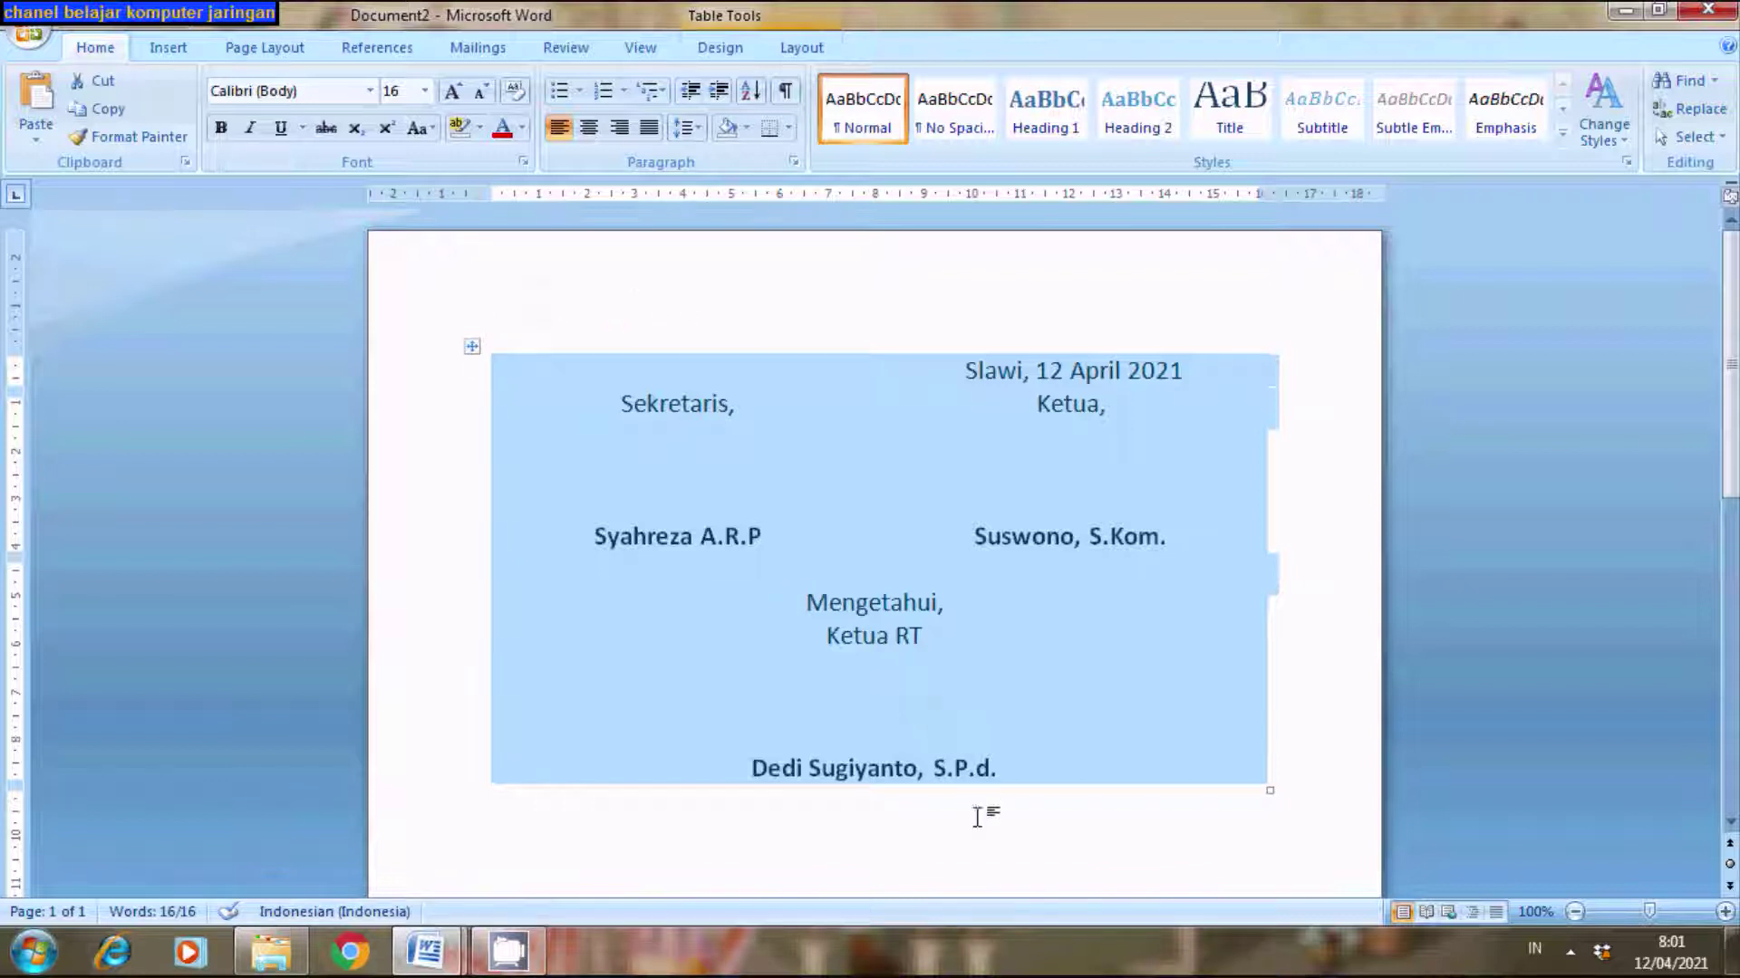
pyautogui.click(925, 844)
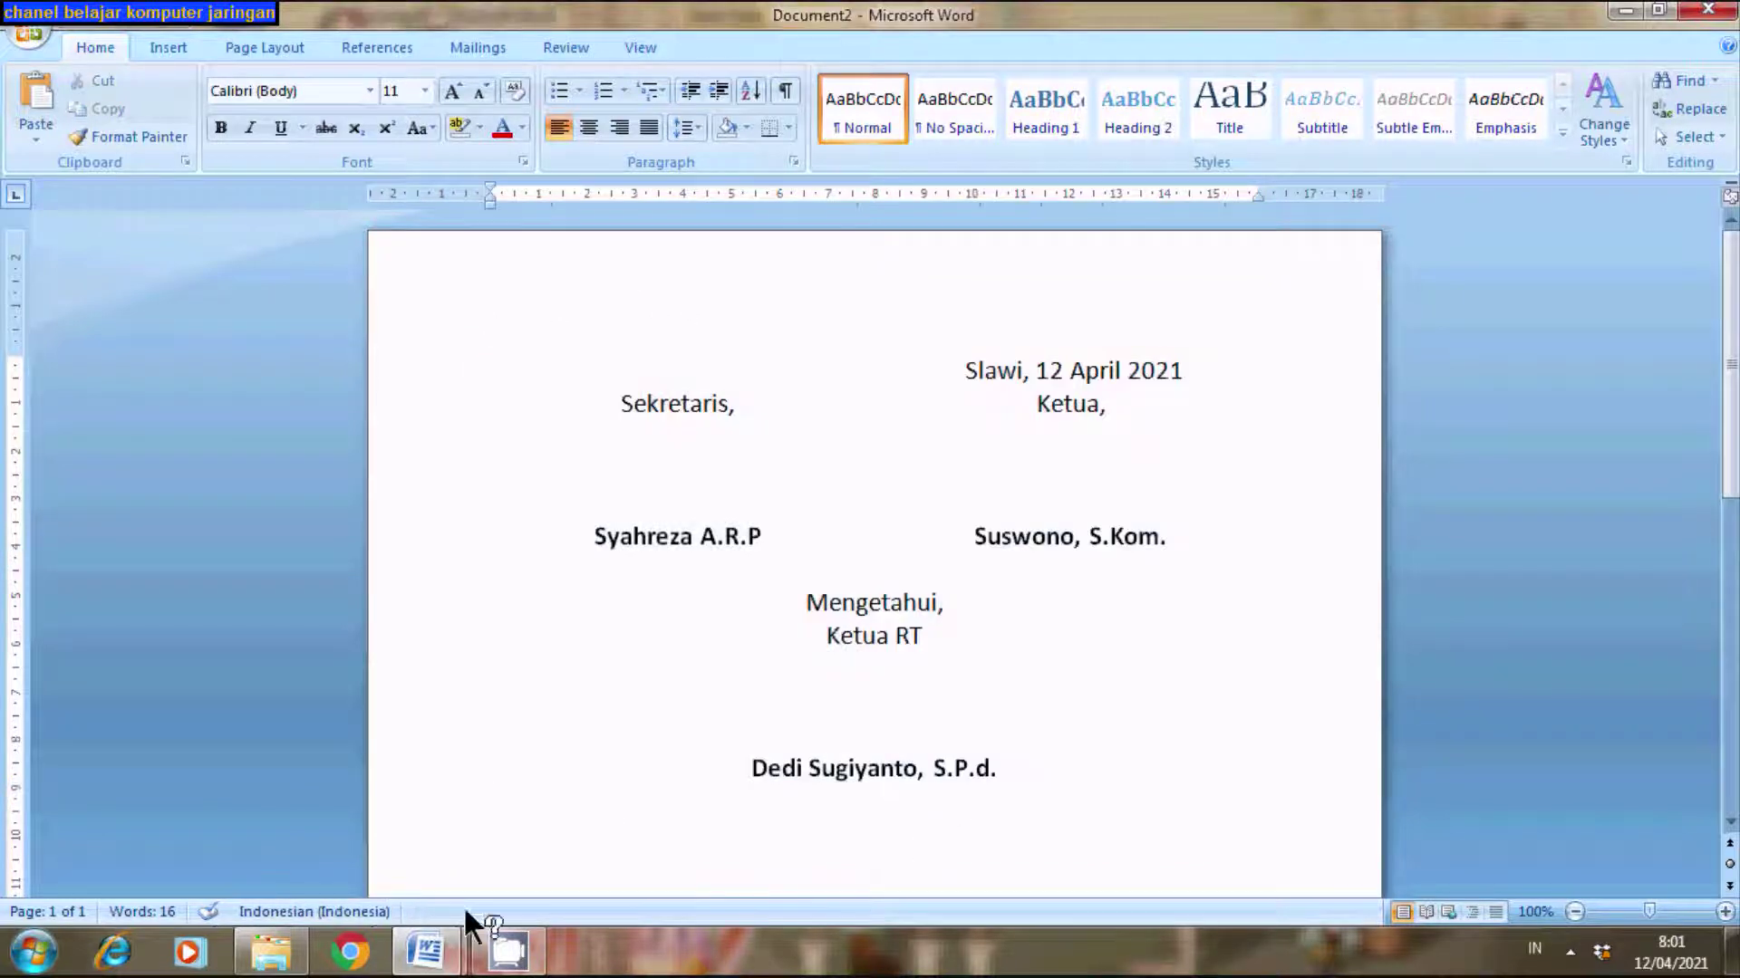
pyautogui.moveTo(414, 947)
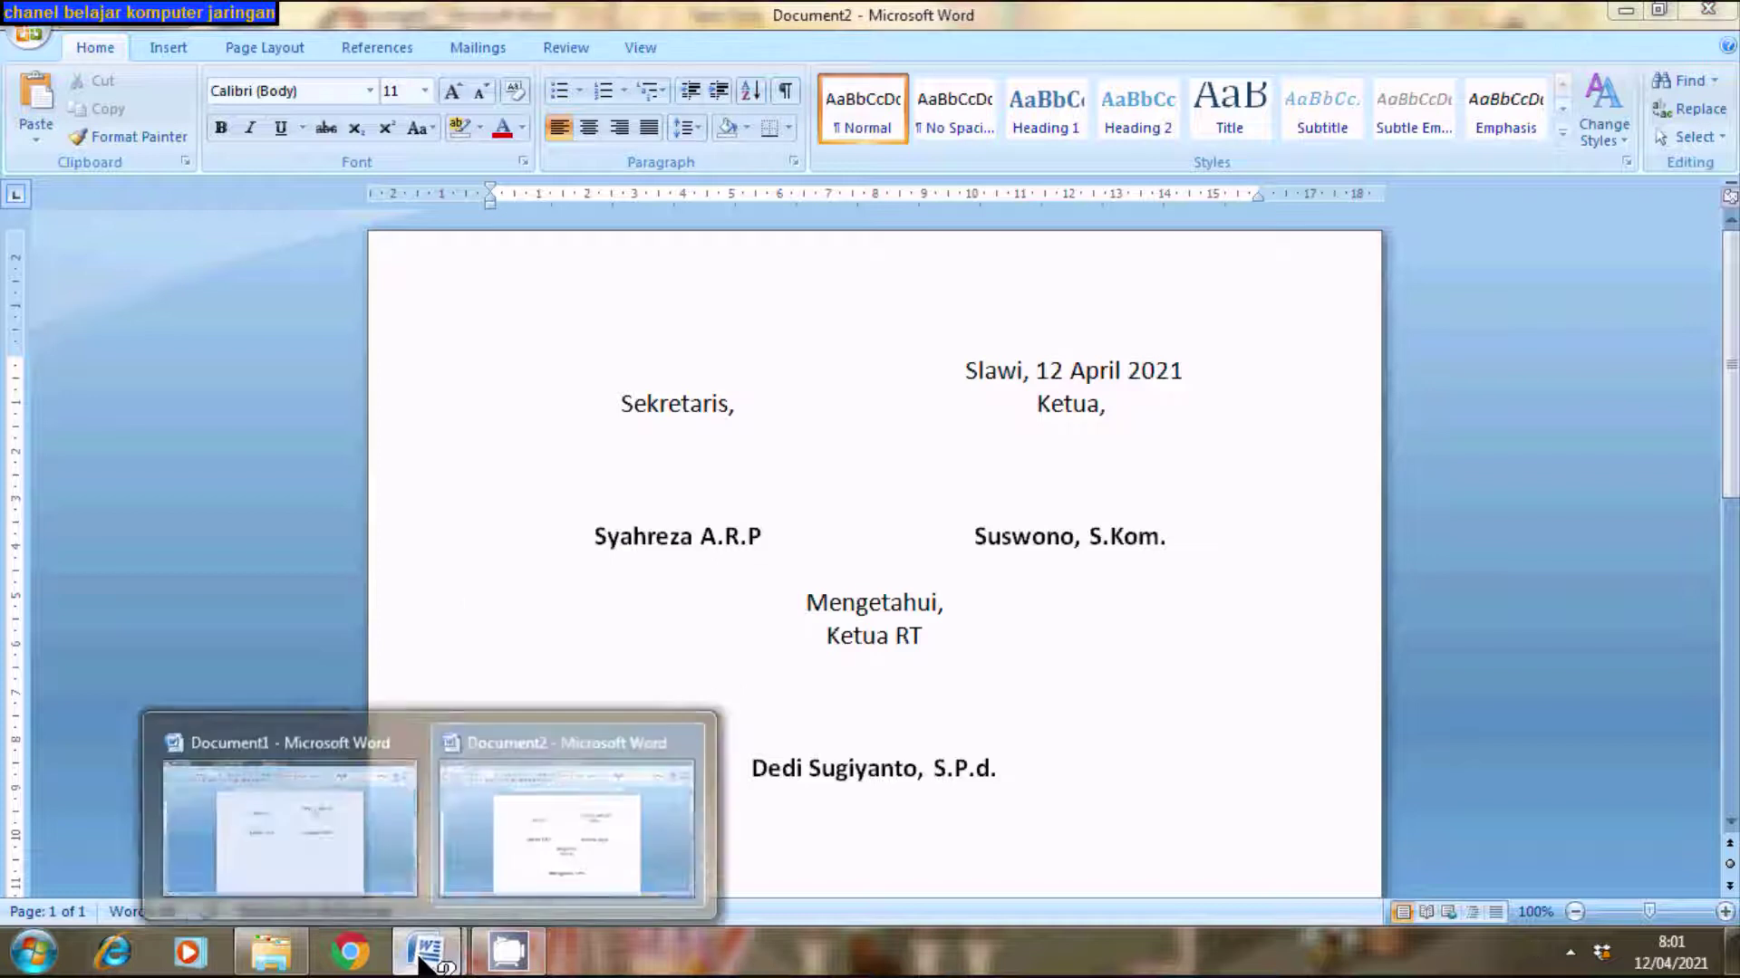
pyautogui.click(303, 797)
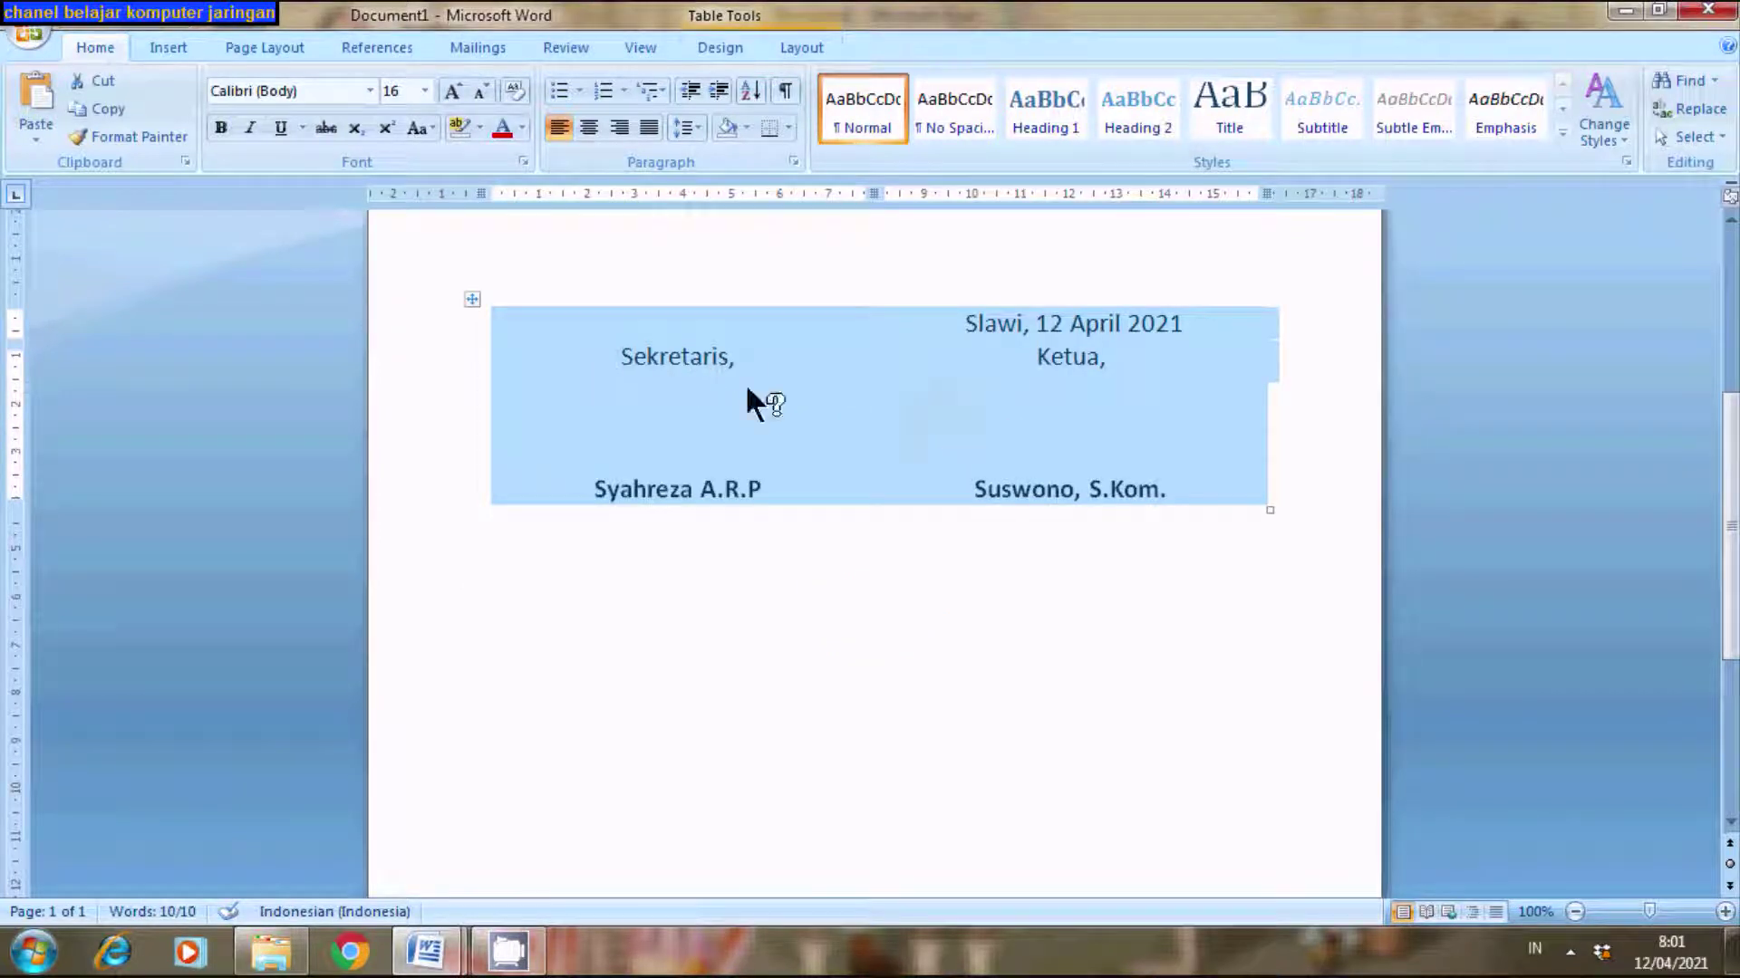
# - Create a new blank document, Document4, glance at Document1, then return to Document4
pyautogui.click(27, 33)
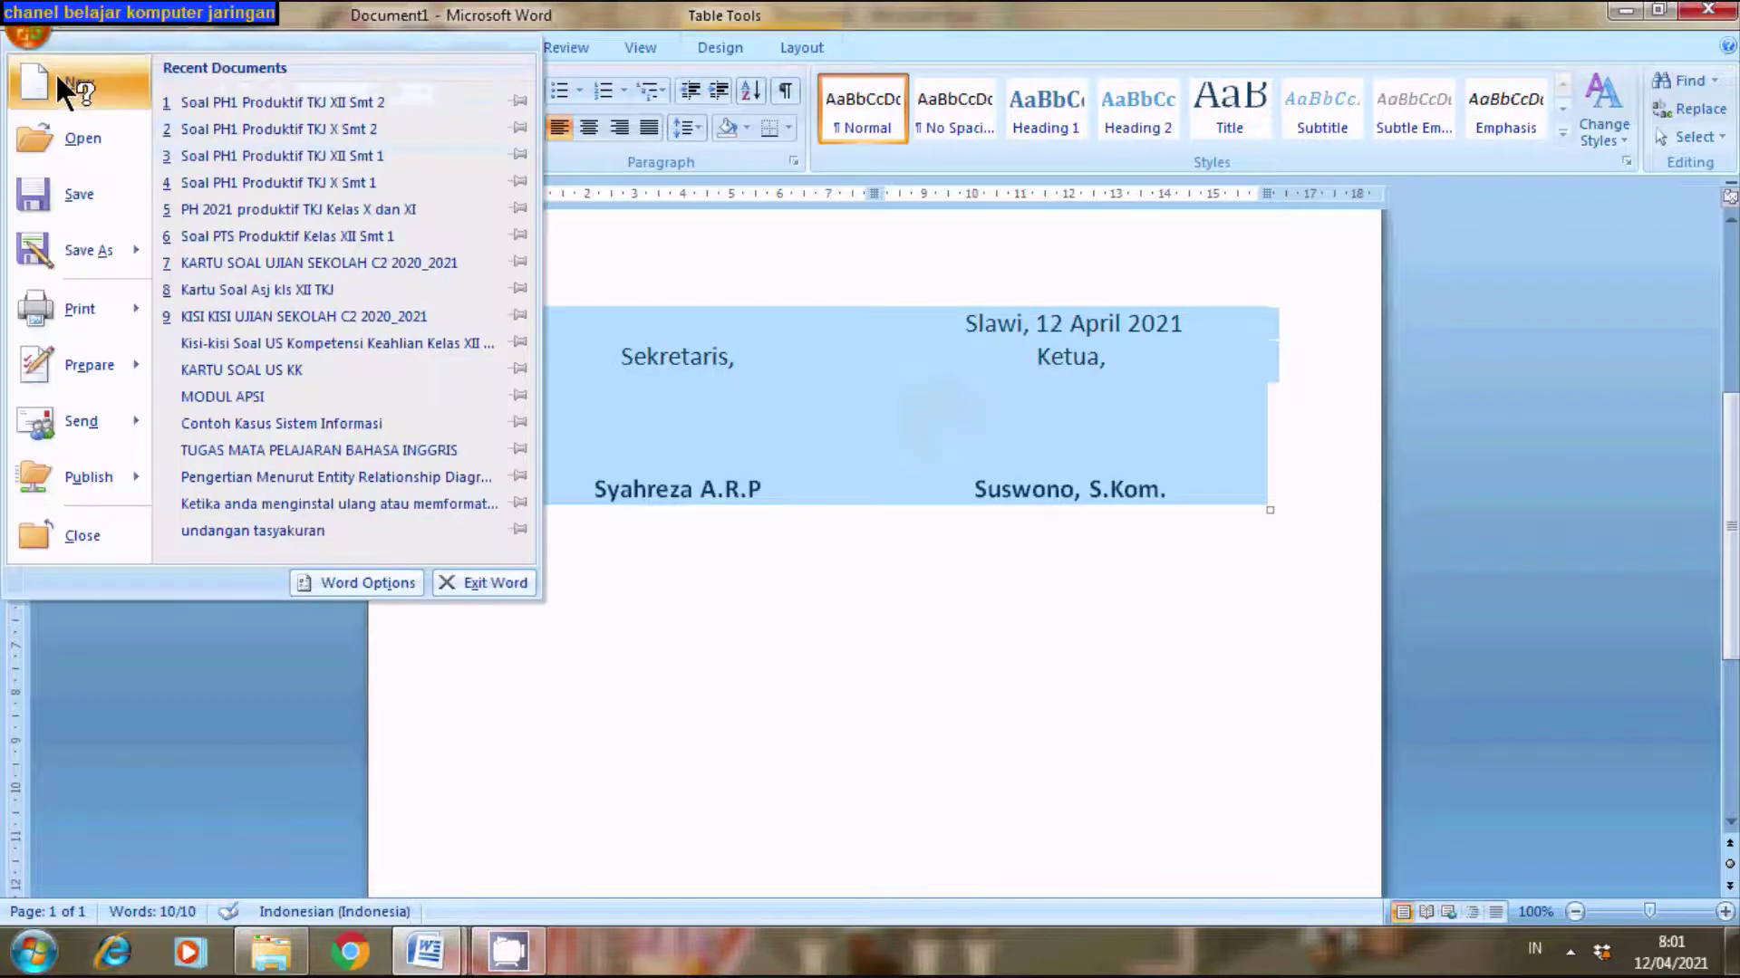
pyautogui.click(56, 74)
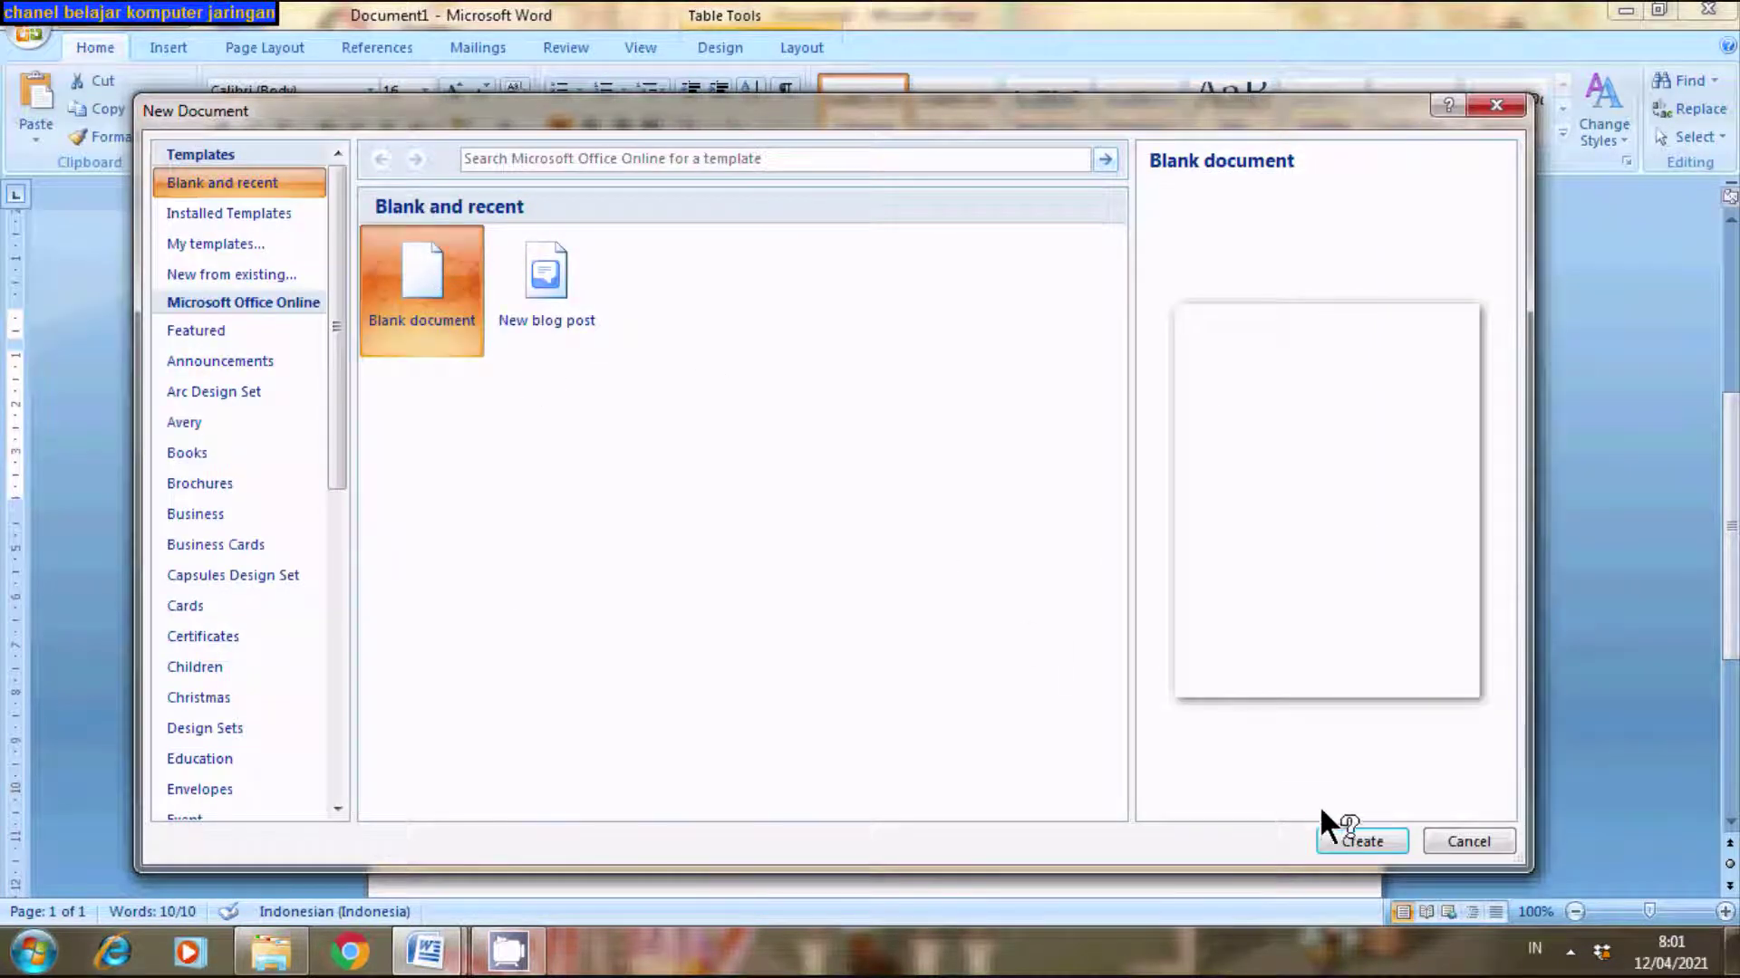
pyautogui.click(1350, 842)
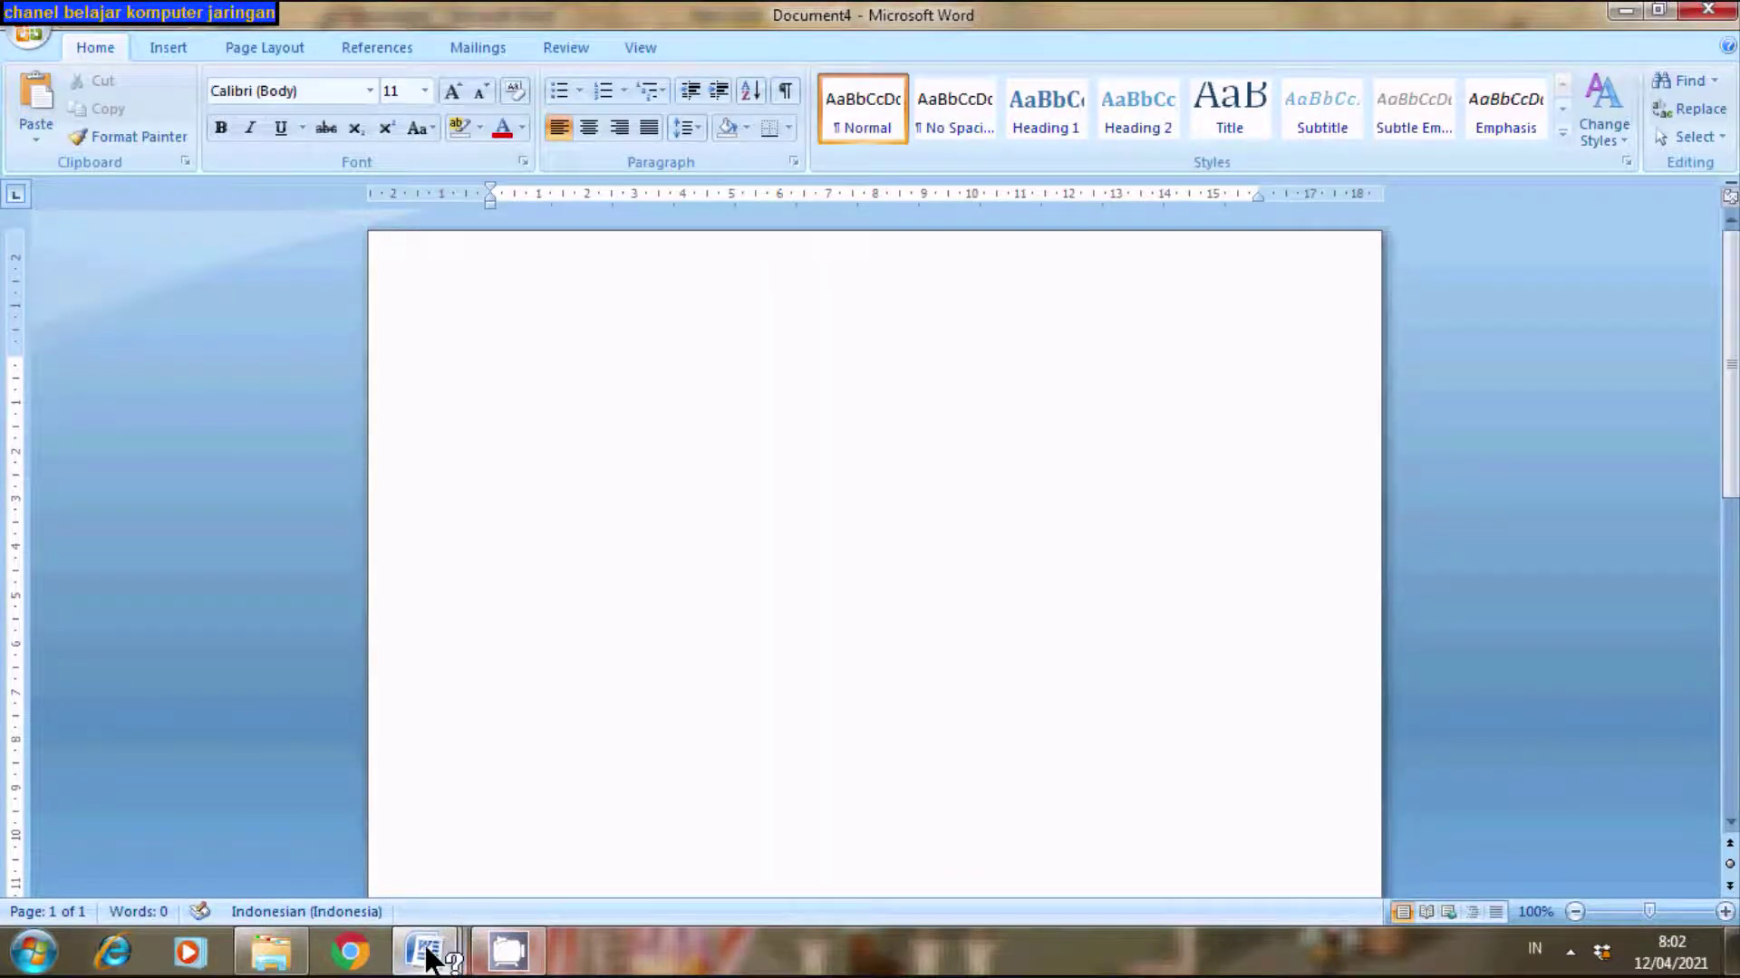
pyautogui.moveTo(424, 957)
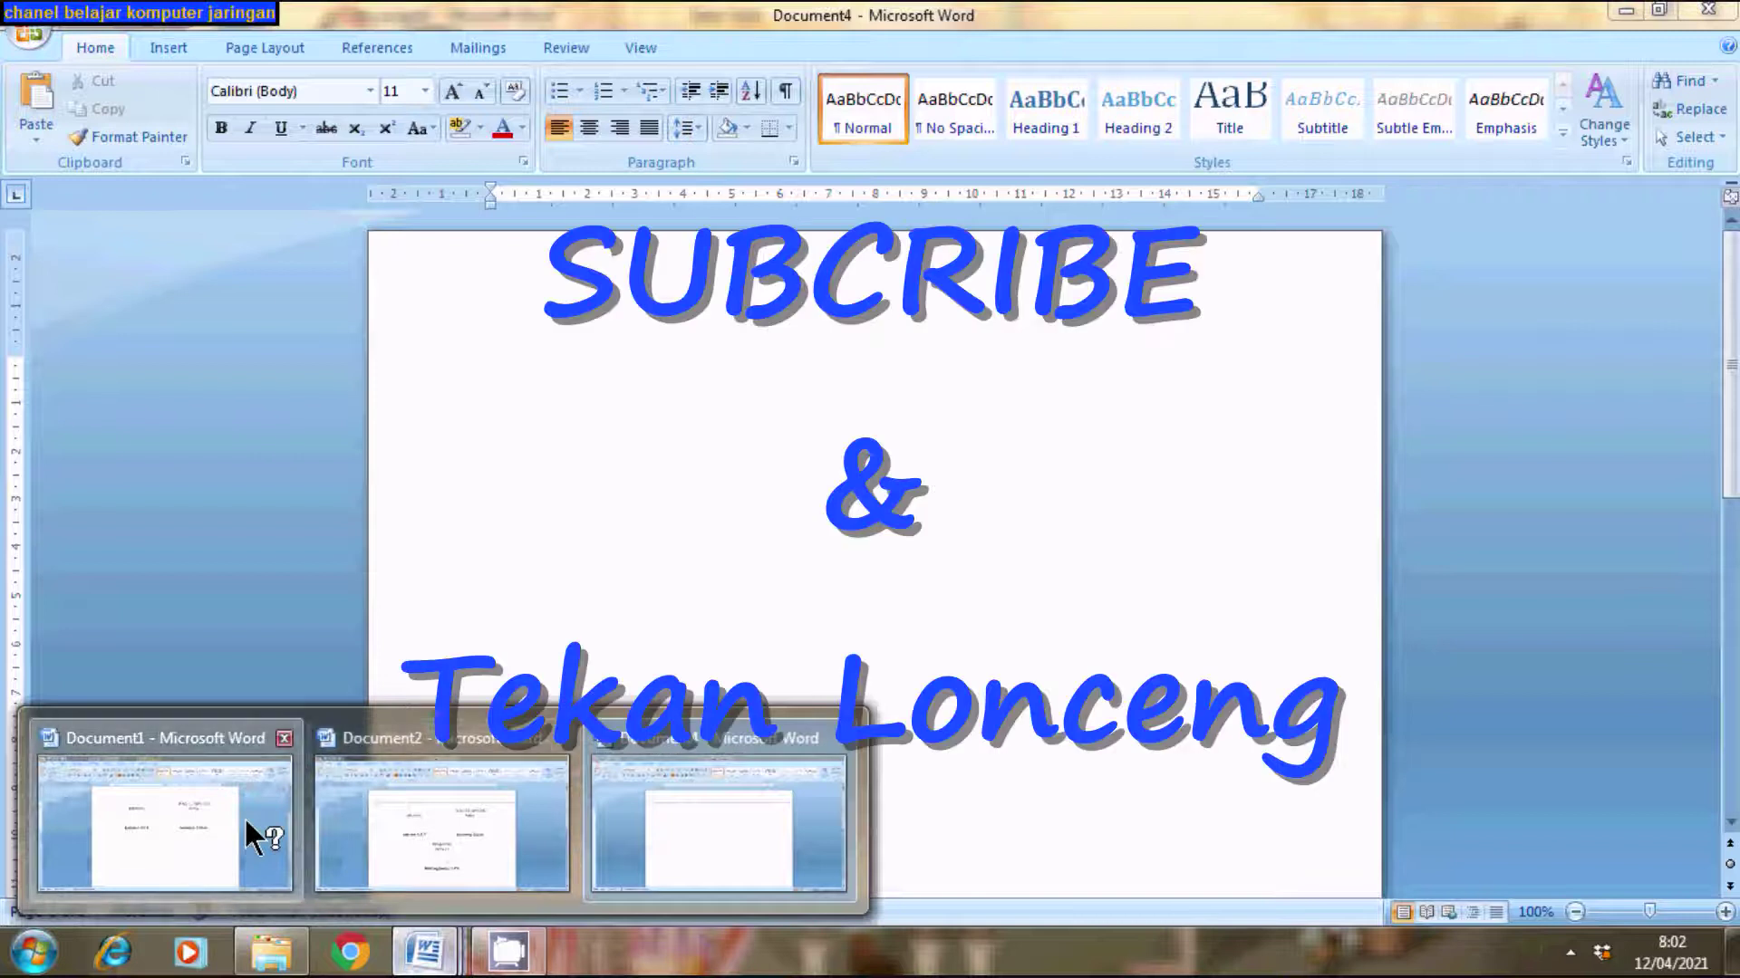
pyautogui.click(243, 817)
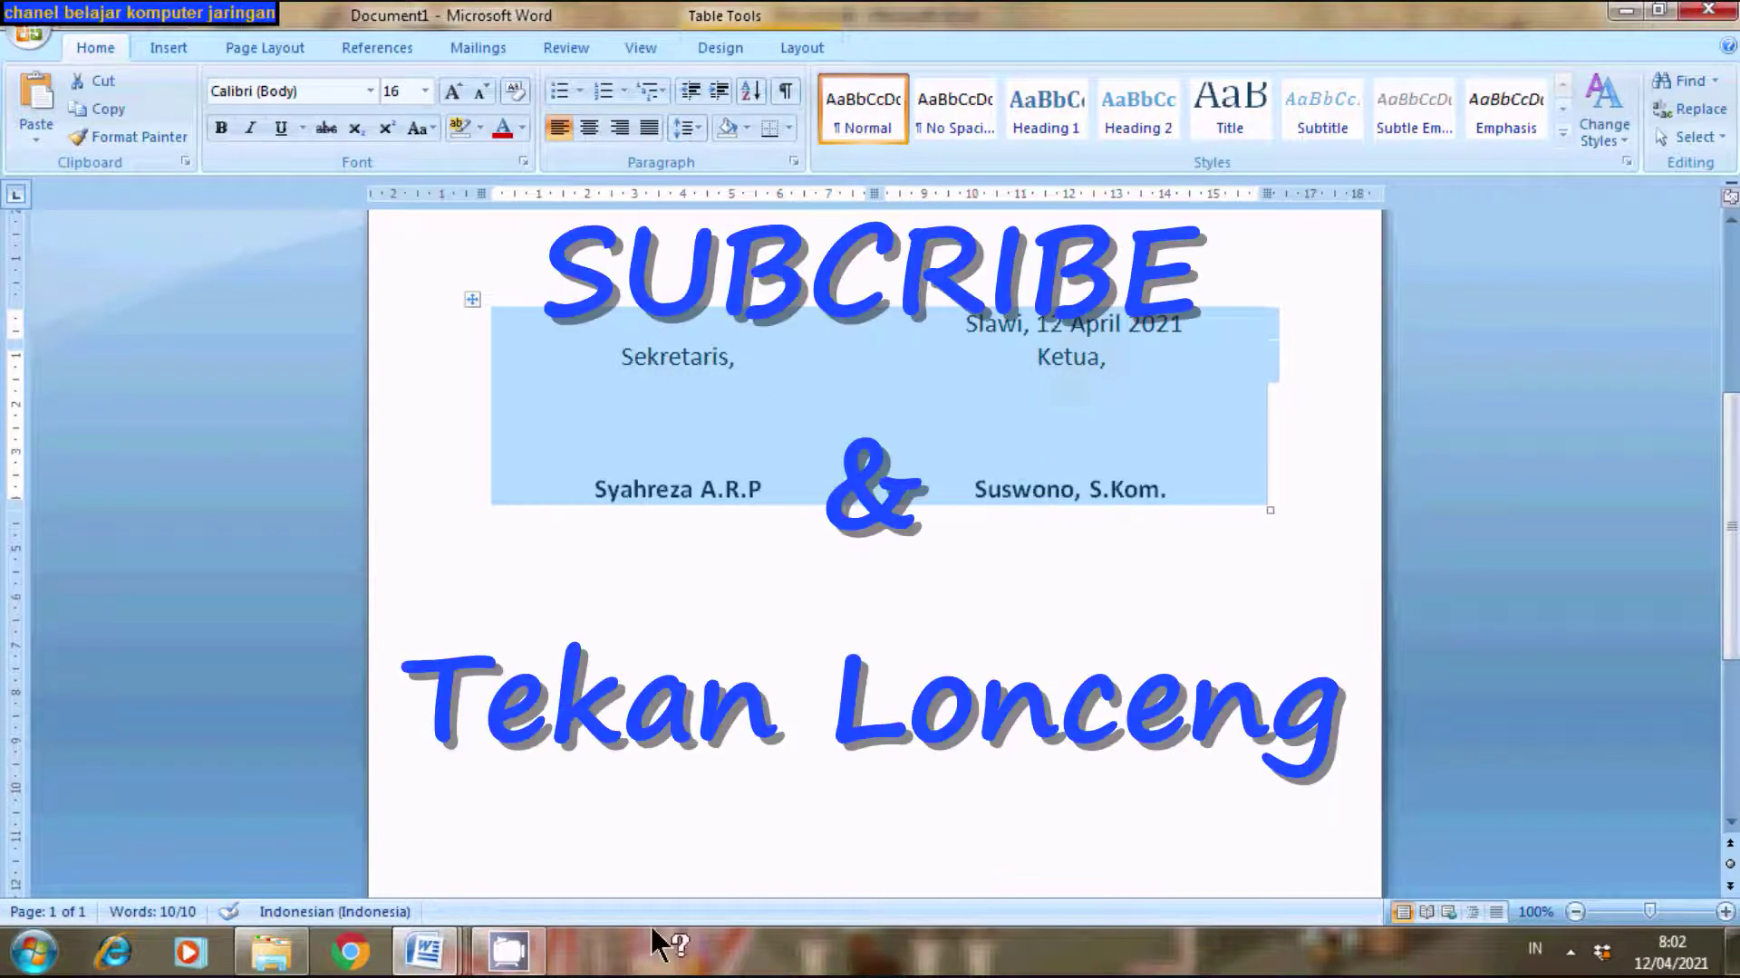
pyautogui.click(429, 947)
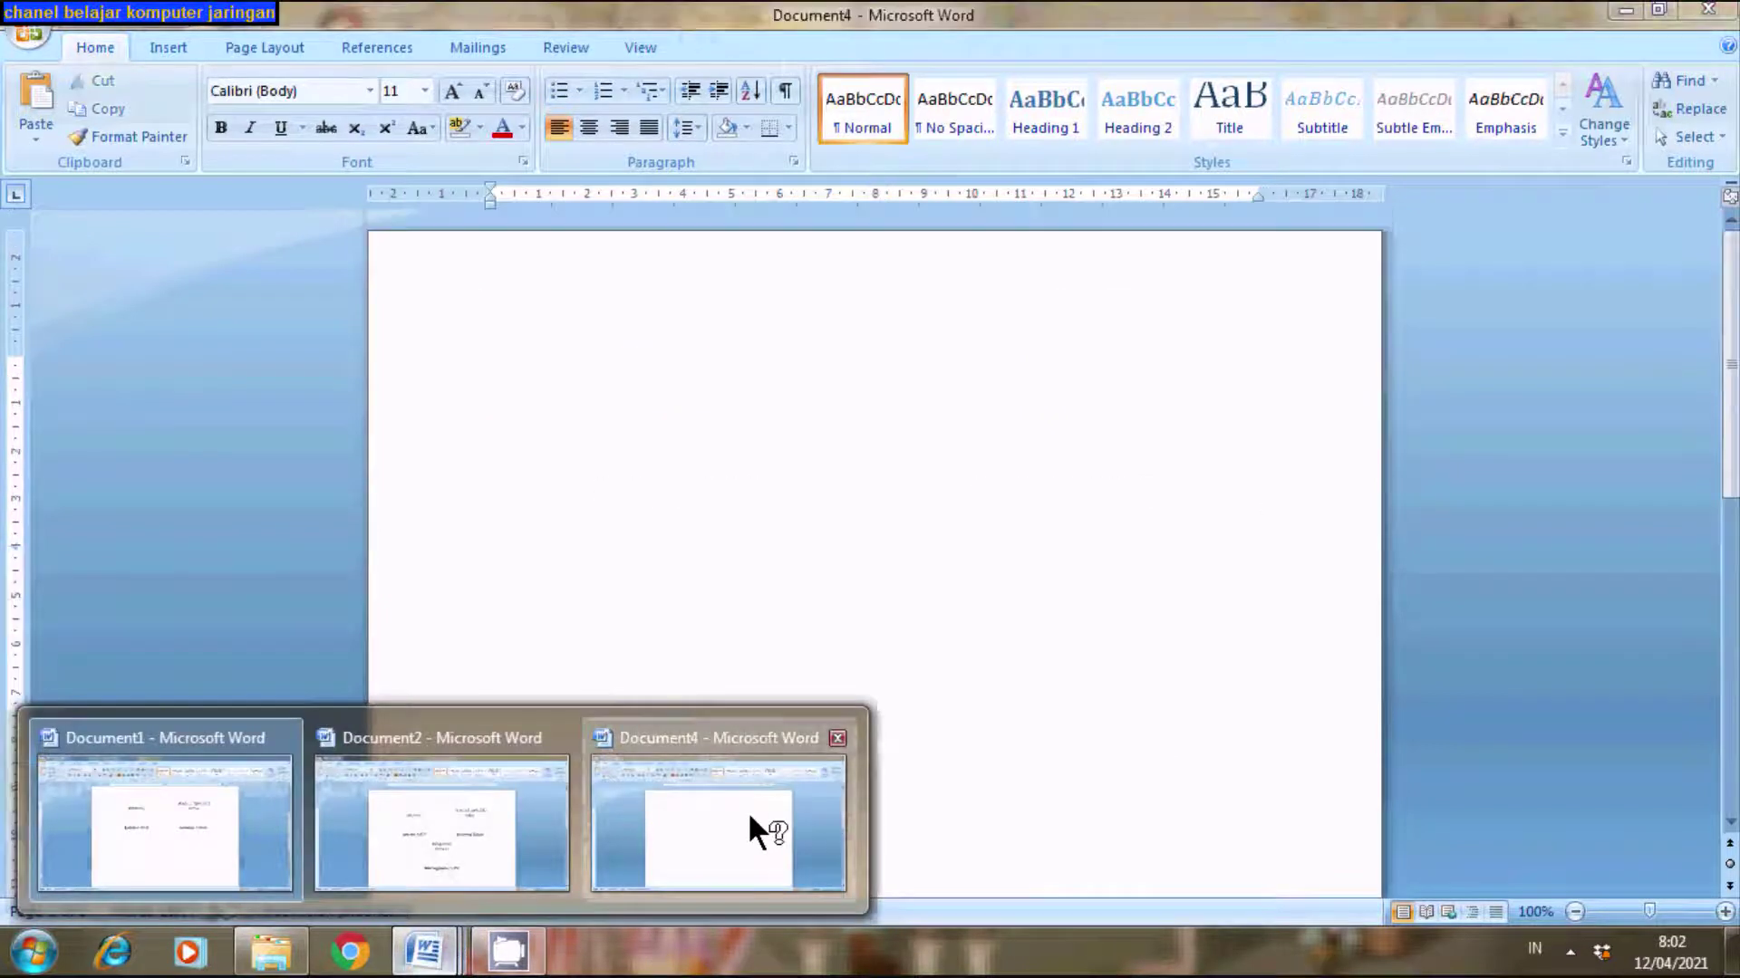
pyautogui.click(748, 814)
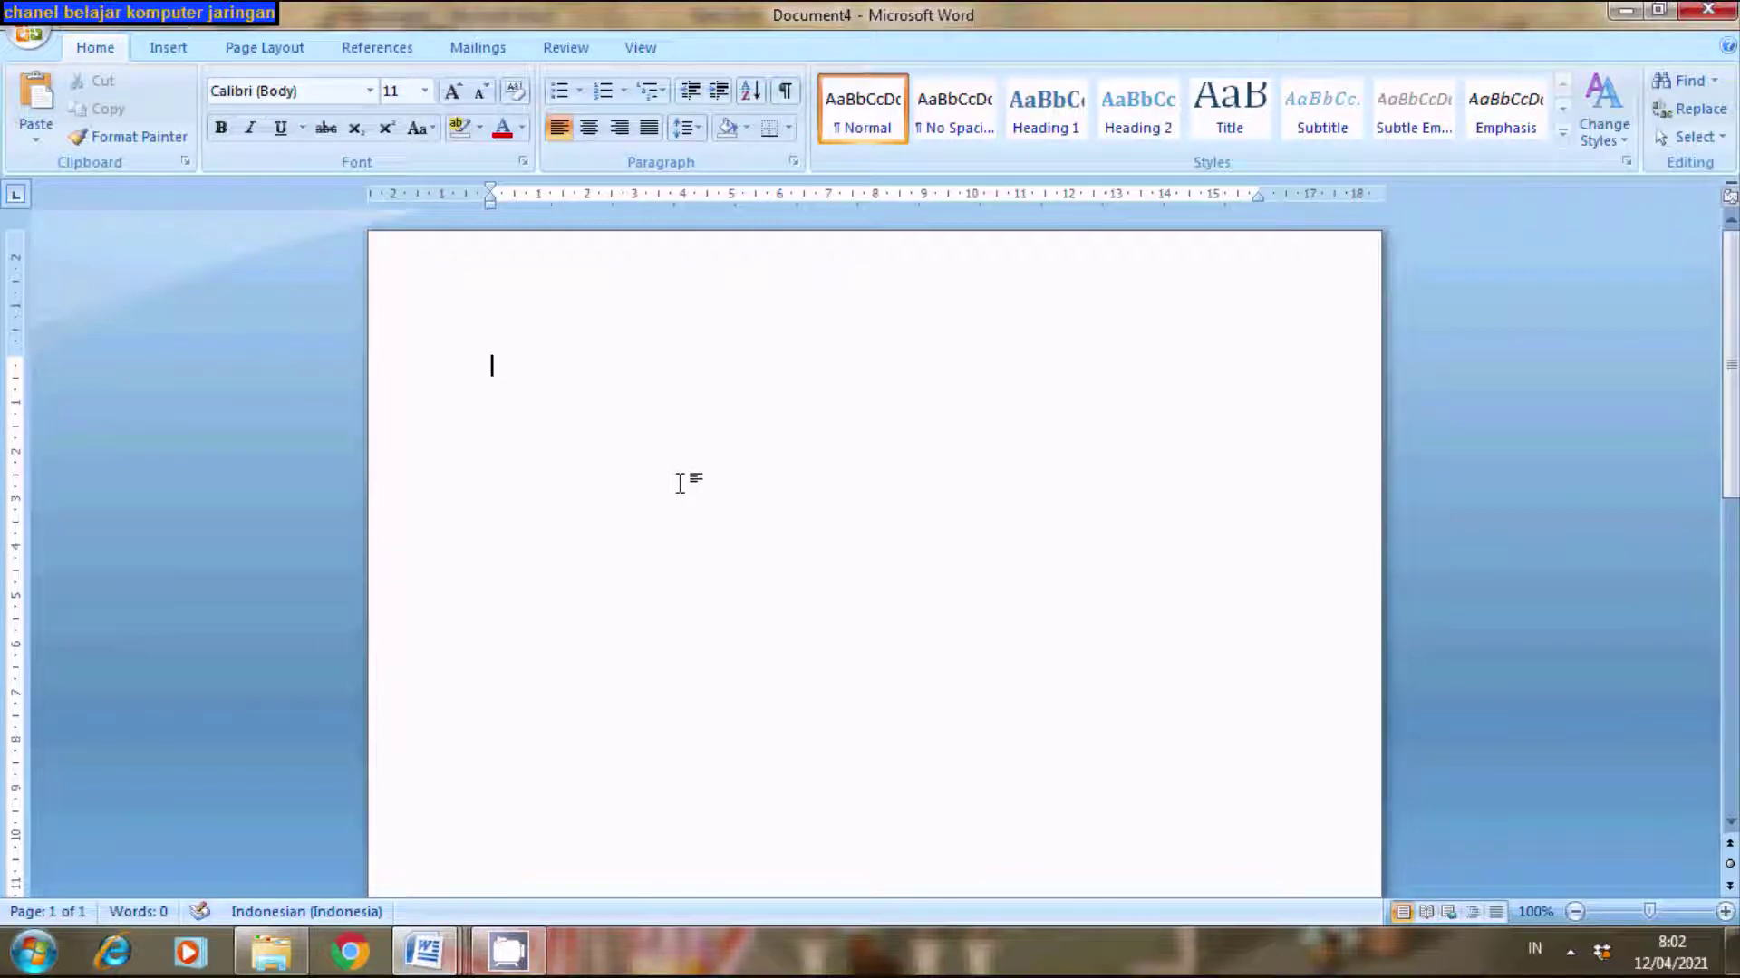
# - Insert an empty table of 2 columns and 2 rows through the Insert Table dialog
pyautogui.click(165, 43)
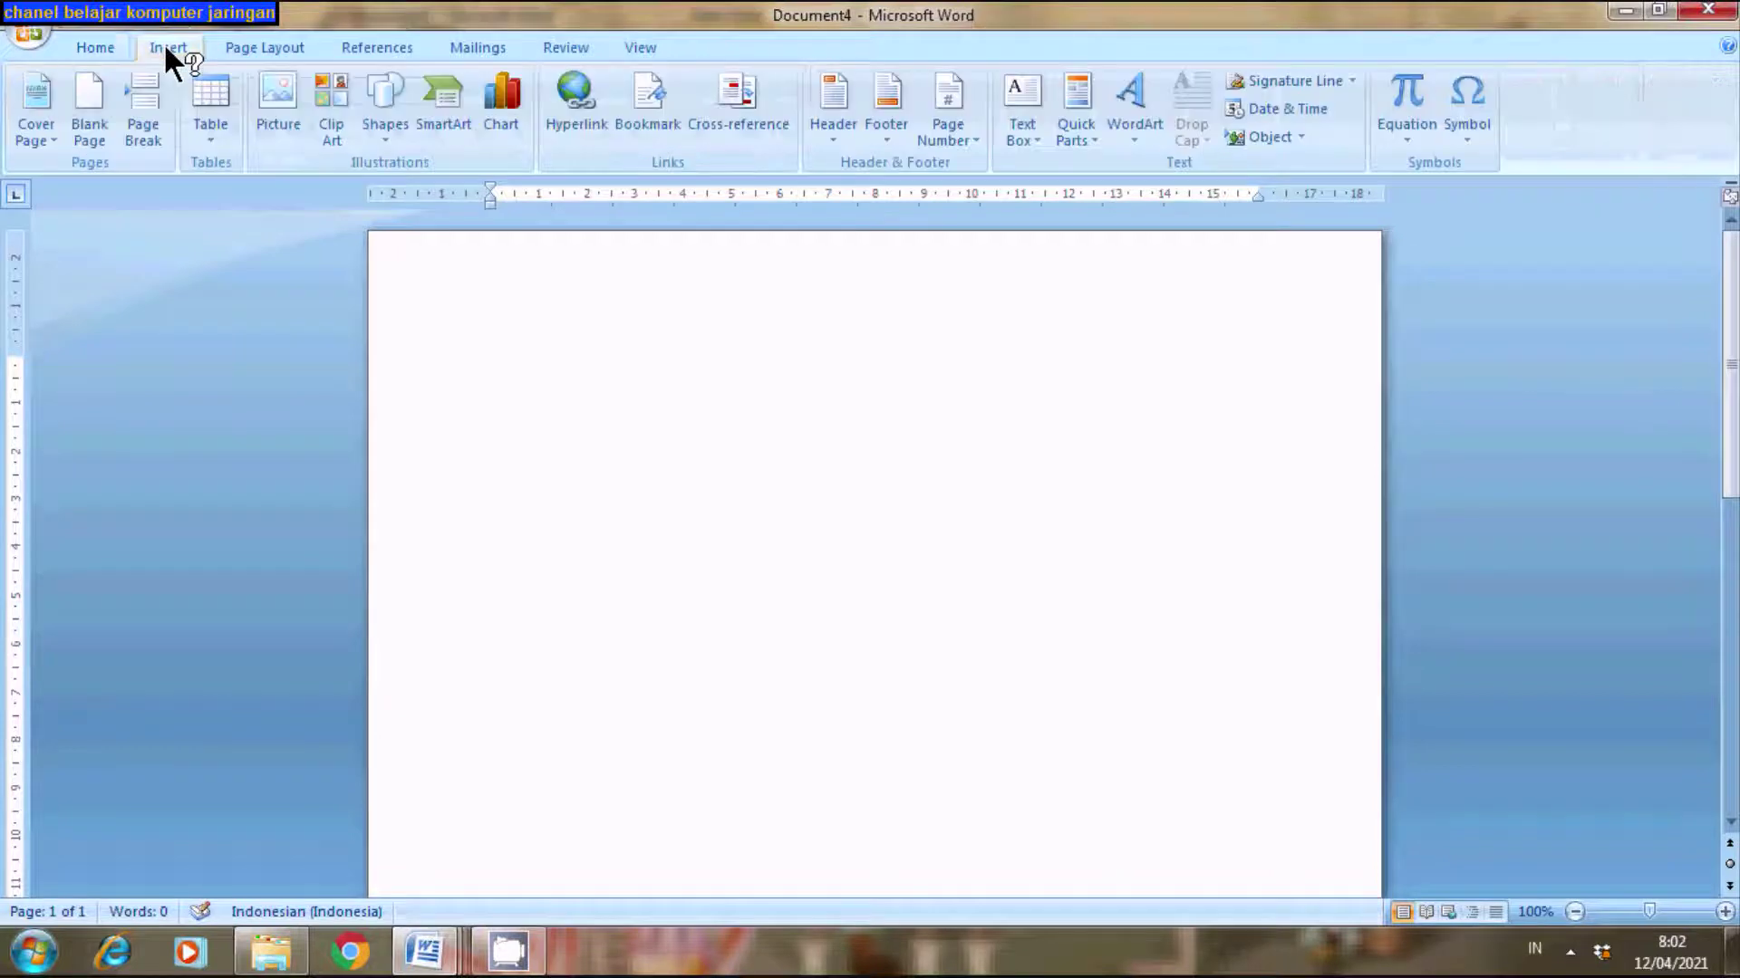
pyautogui.click(209, 136)
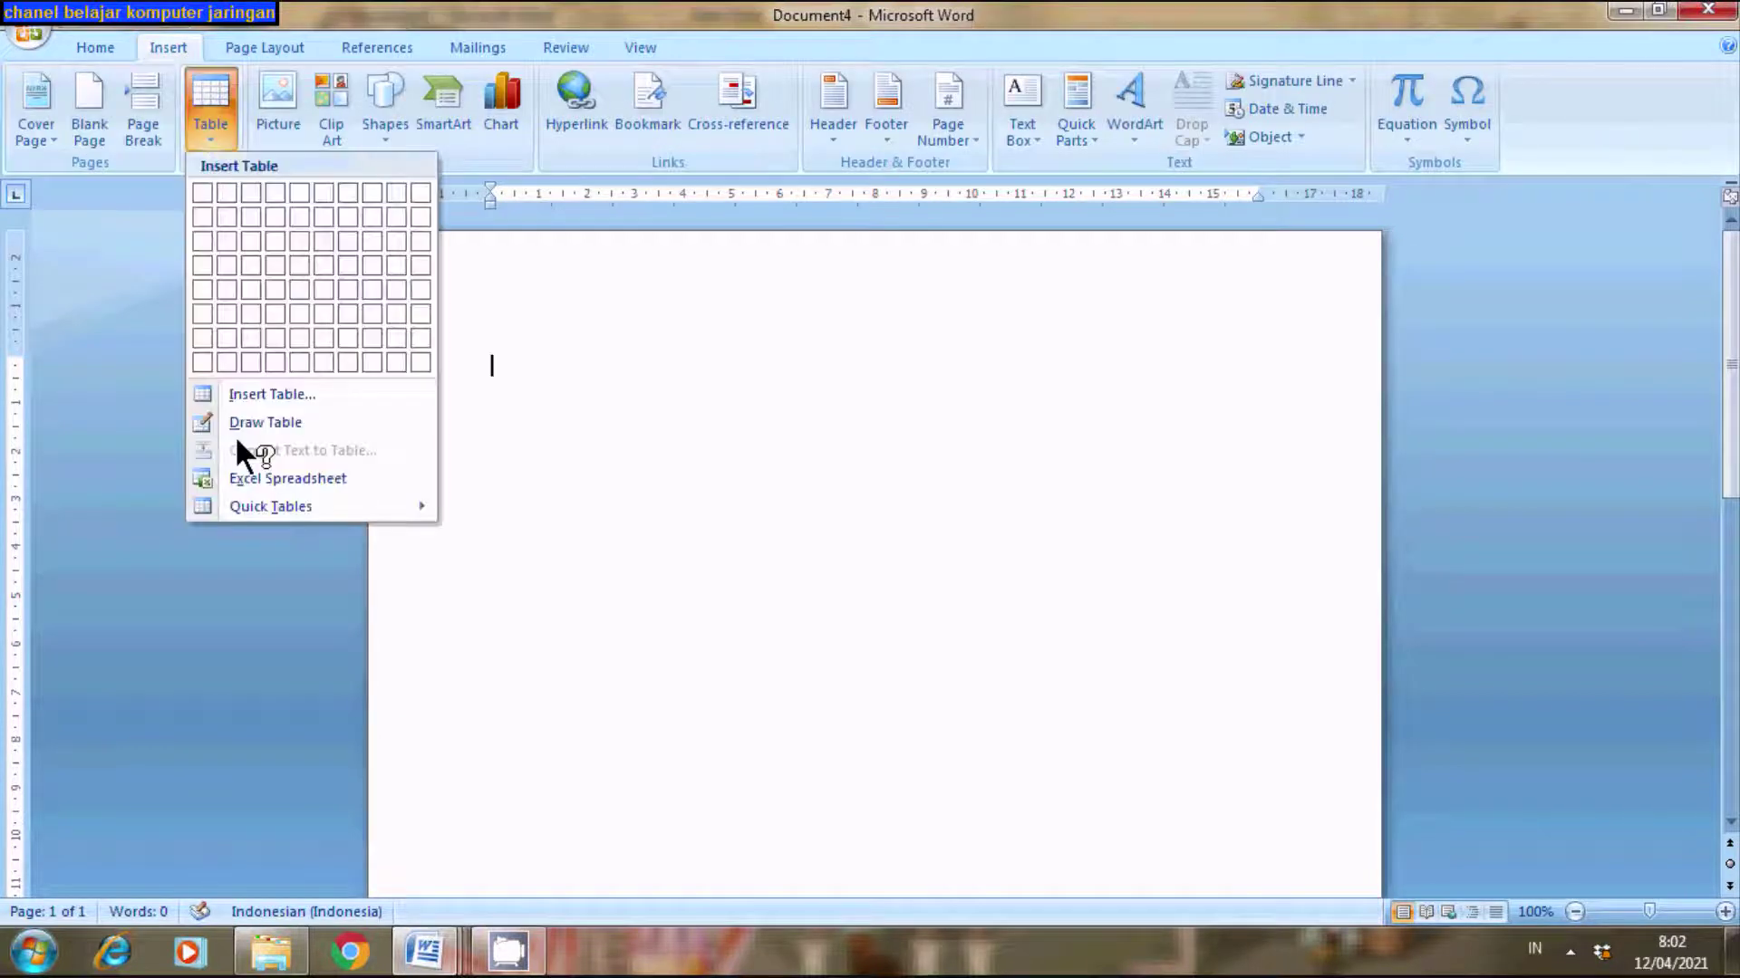
pyautogui.click(236, 395)
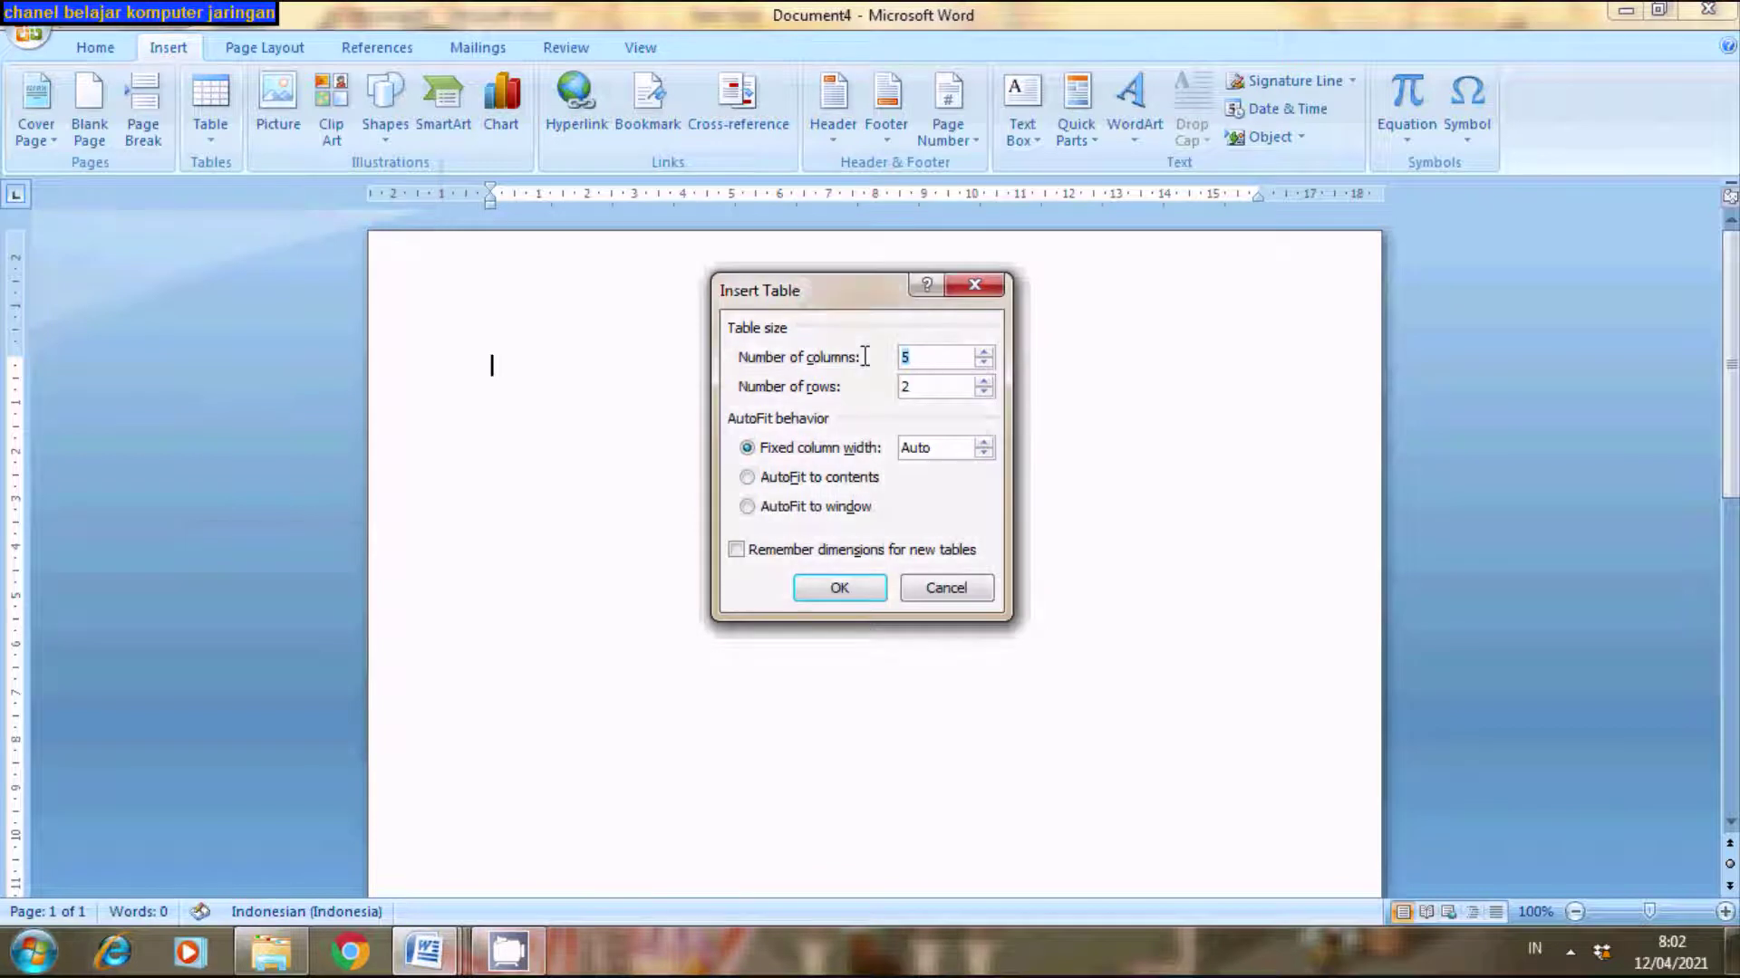
pyautogui.write('2')
pyautogui.doubleClick(899, 390)
pyautogui.click(814, 593)
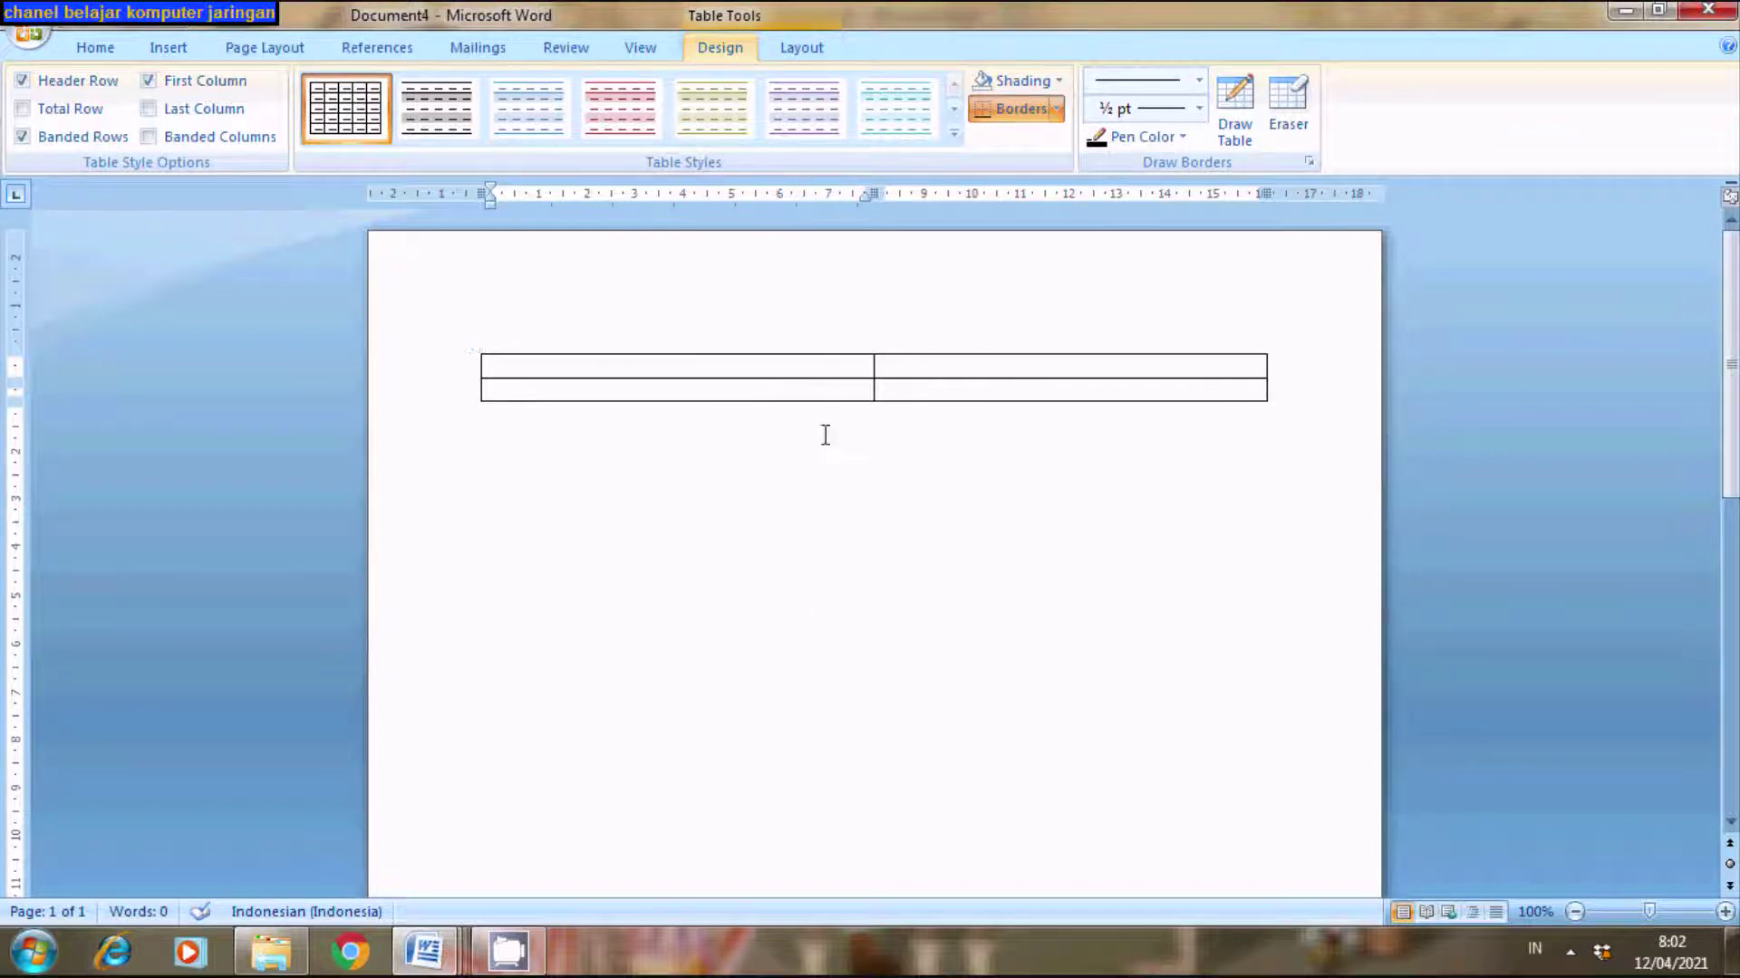
# - Type 'Slawi, 12 April 2021' in the top-right cell and check the reference table's layout
pyautogui.click(931, 370)
pyautogui.write('Sla')
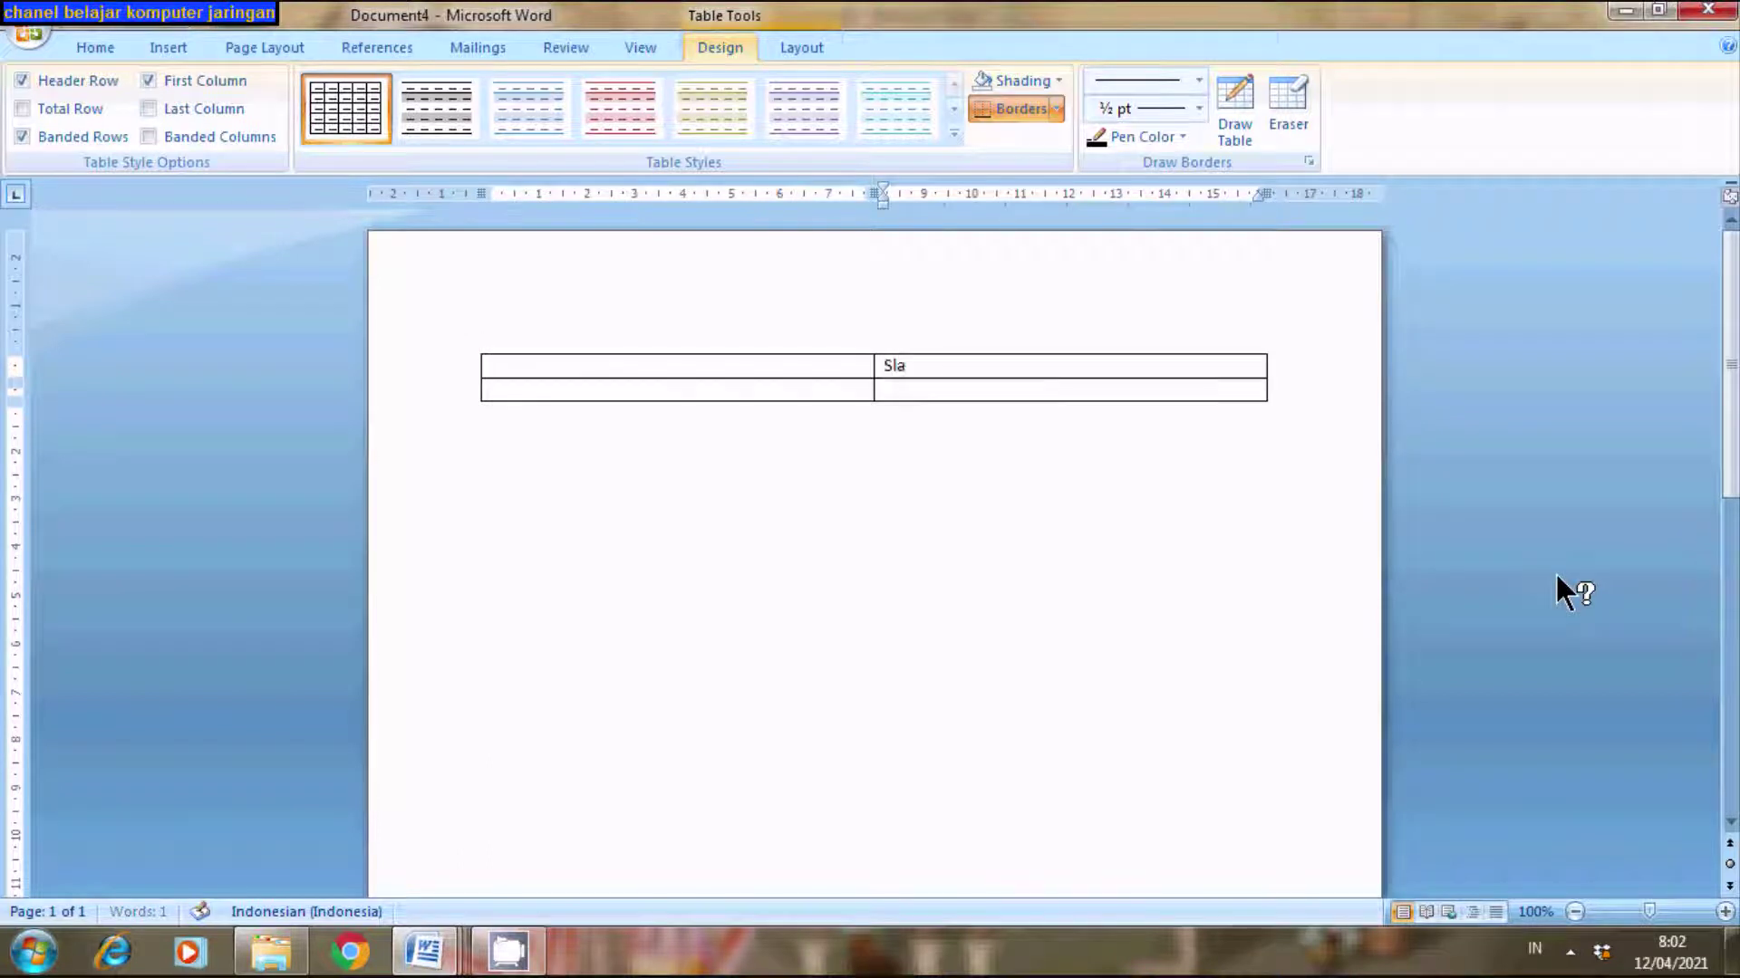
pyautogui.write('wi, 12 April 2021')
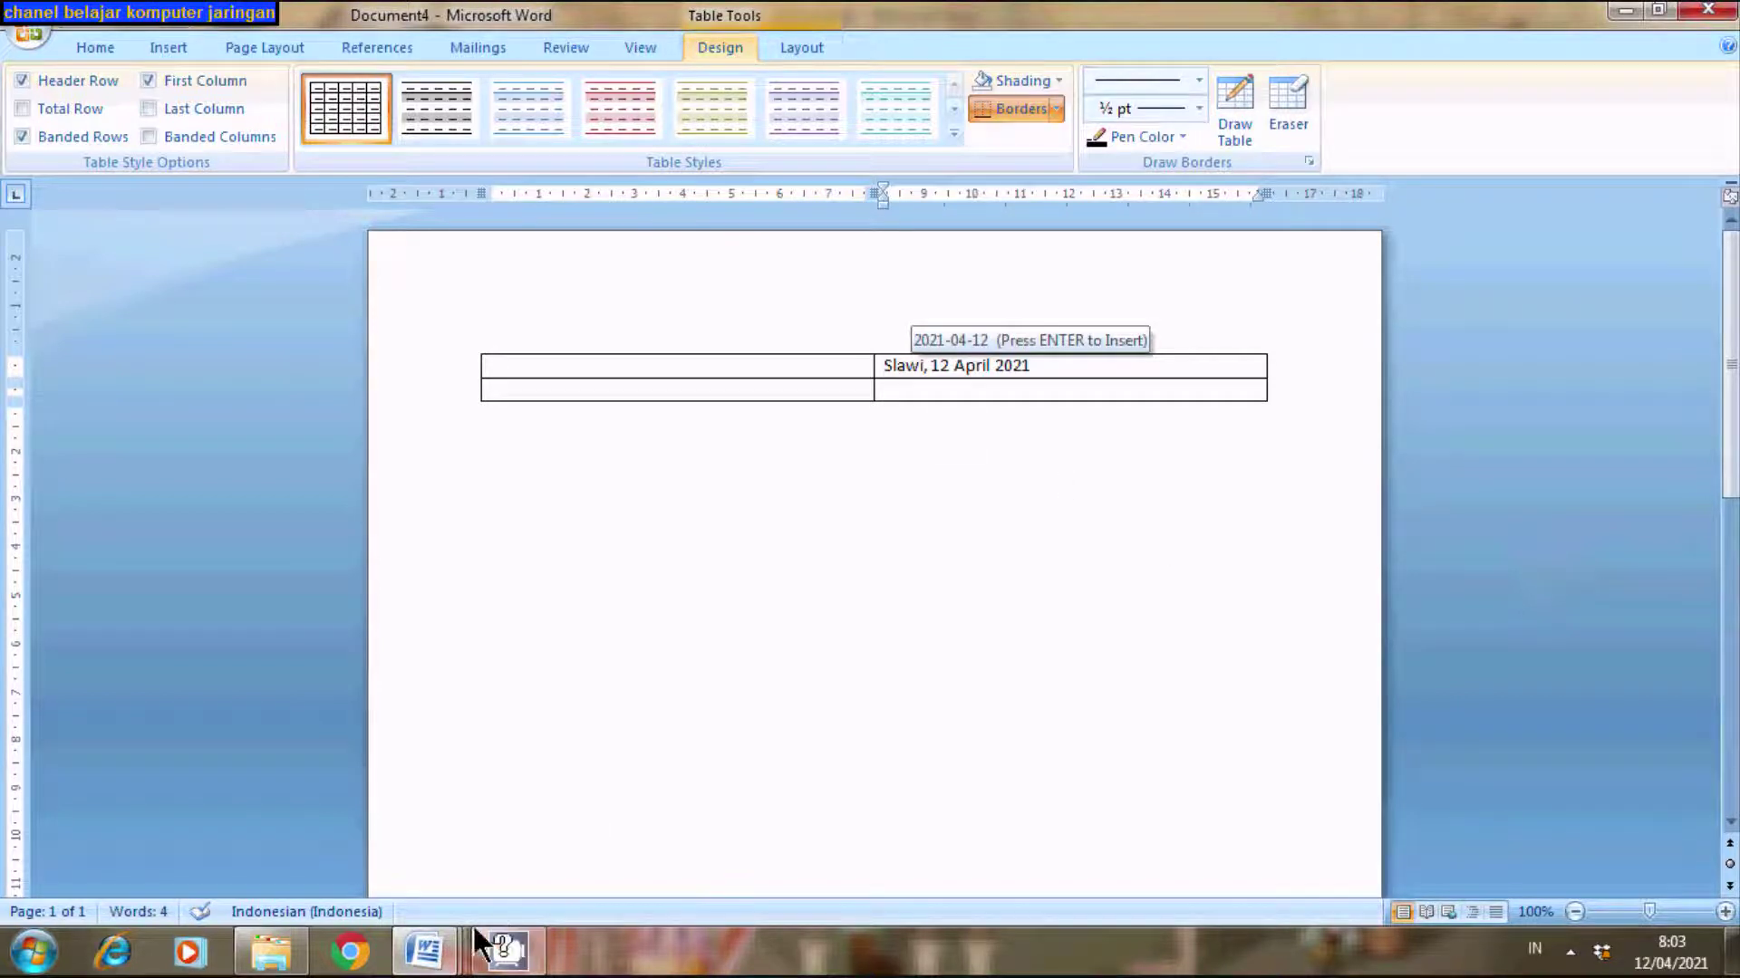
pyautogui.moveTo(447, 951)
pyautogui.click(212, 826)
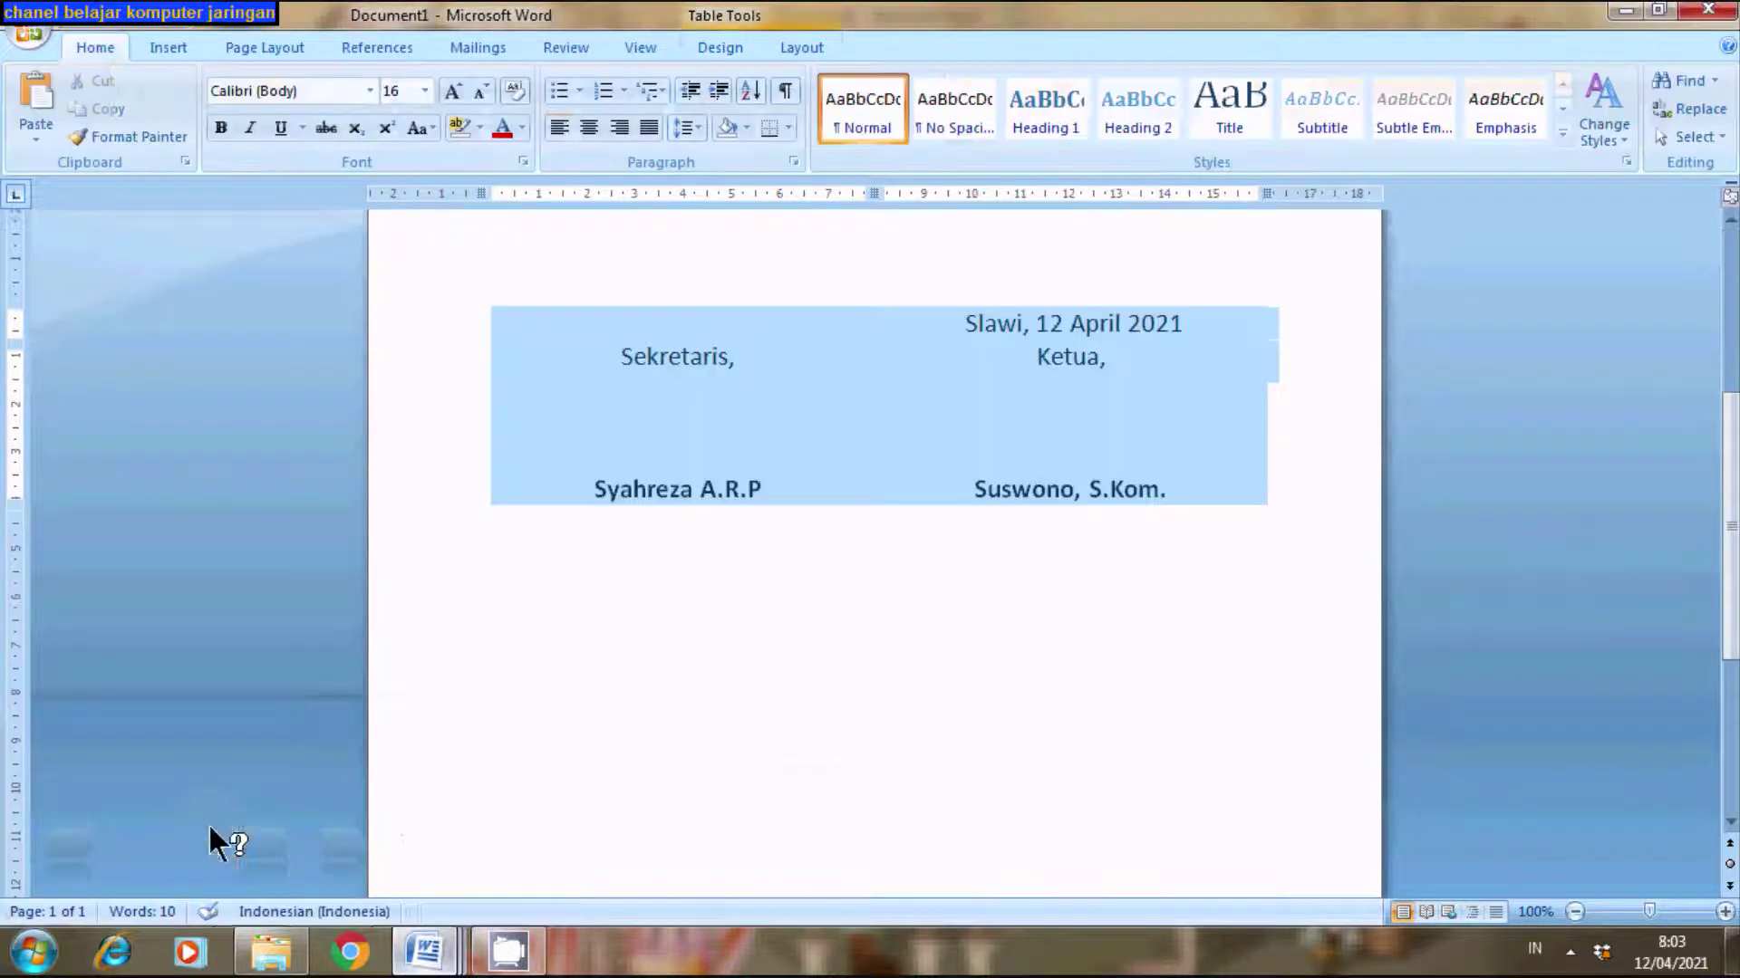
pyautogui.click(1084, 383)
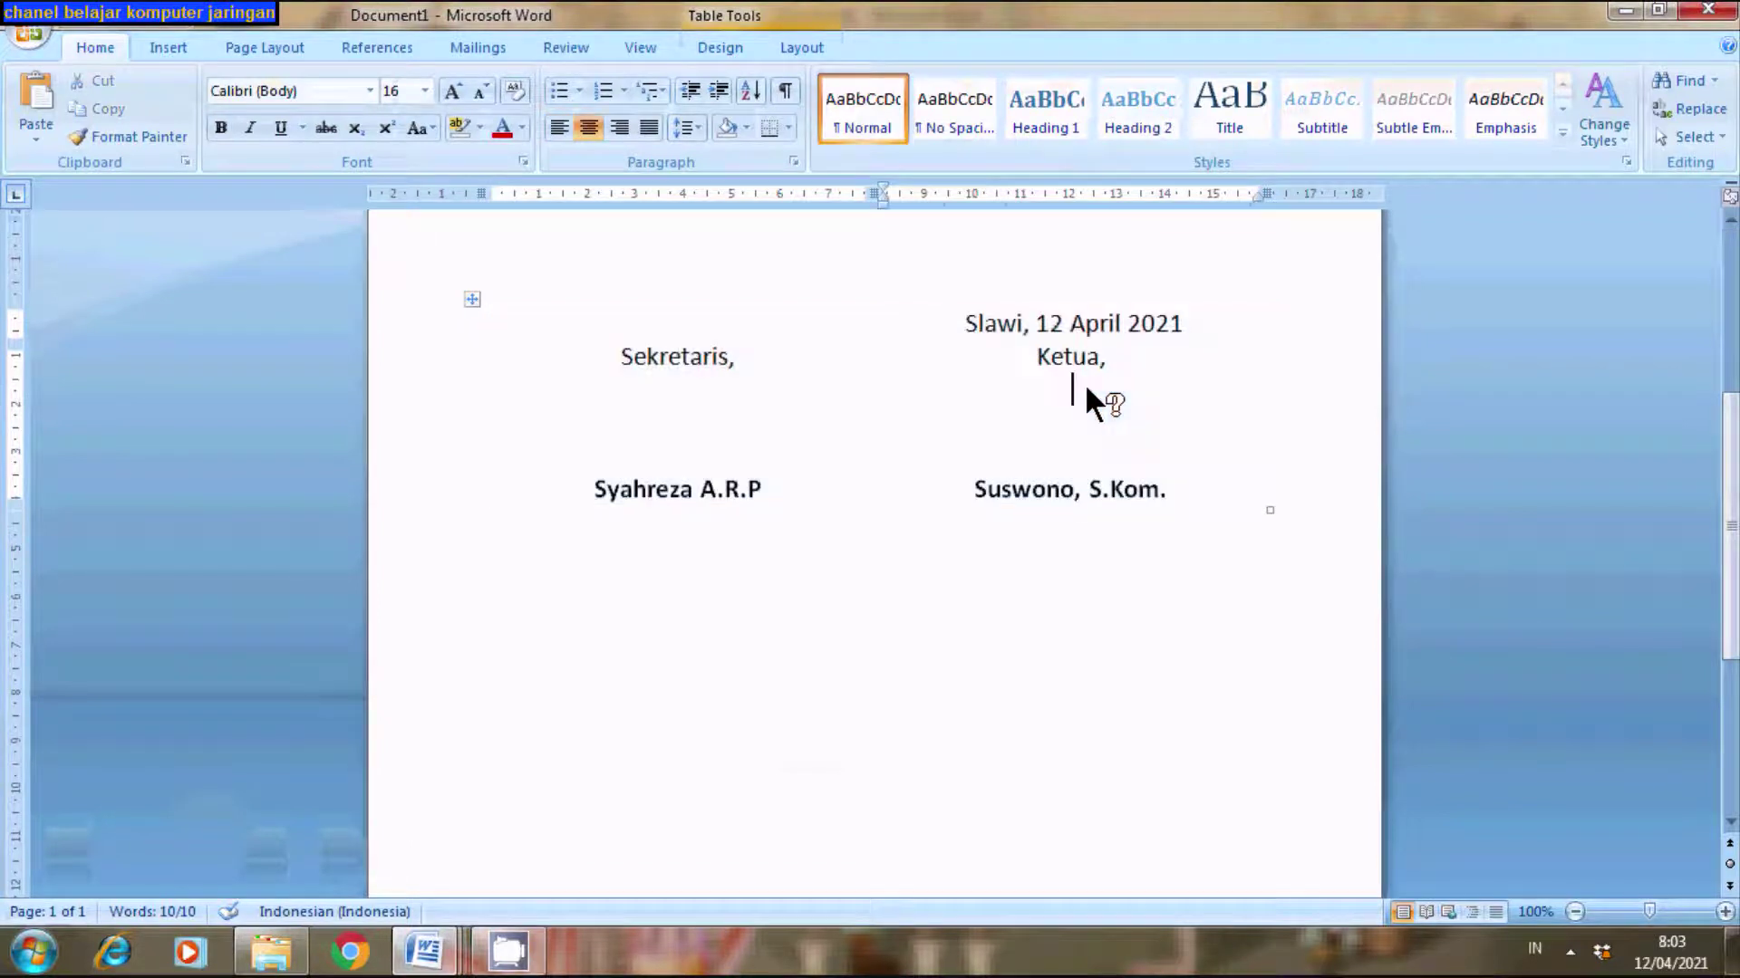
pyautogui.click(672, 433)
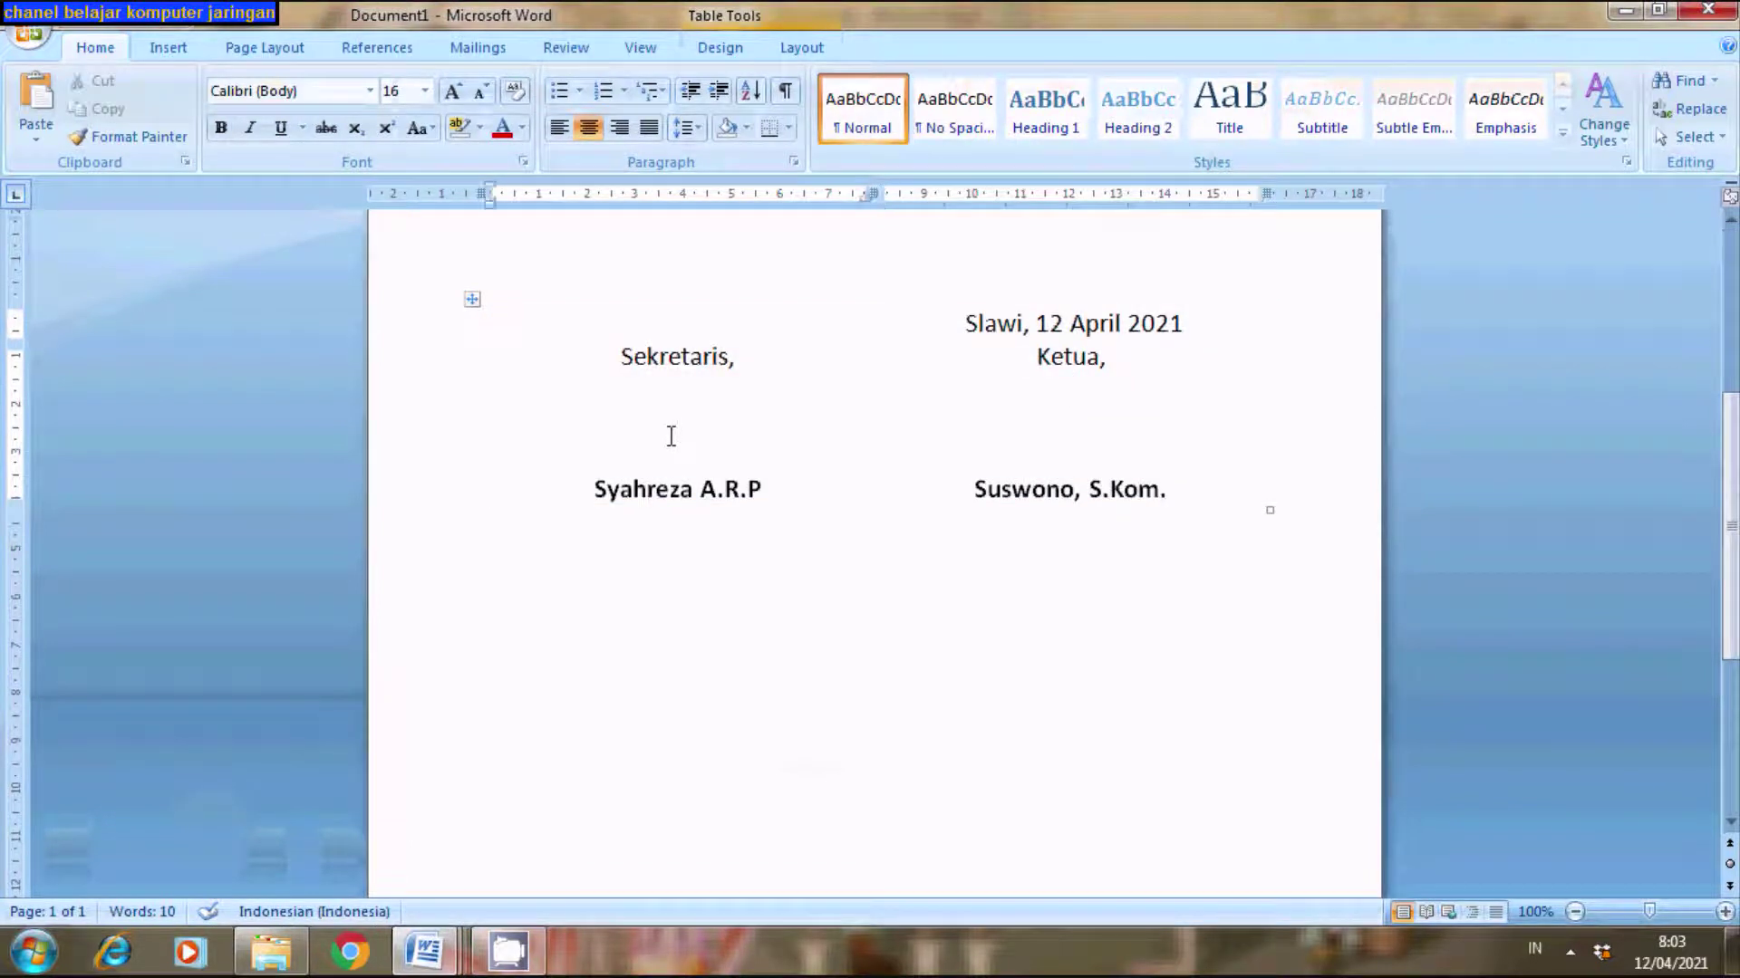
pyautogui.moveTo(433, 968)
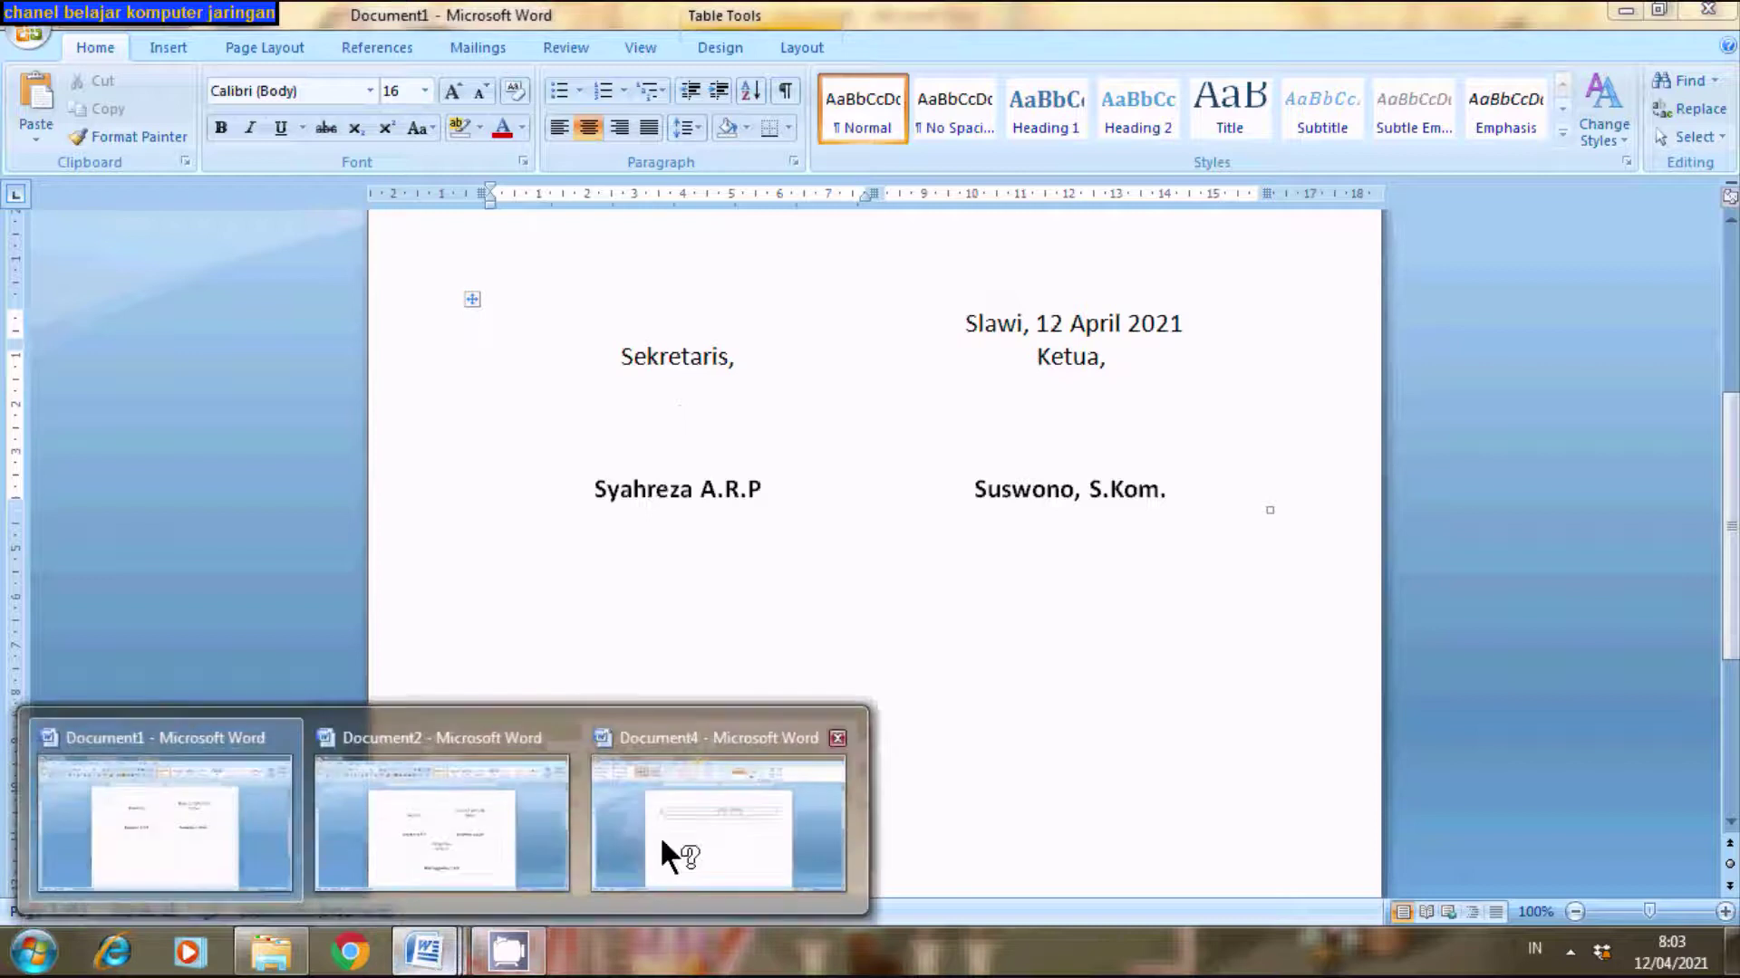
pyautogui.click(692, 837)
# - Type 'Ketua,' with two blank signing lines below it, and 'Sekretaris,' in the left cell
pyautogui.click(1052, 390)
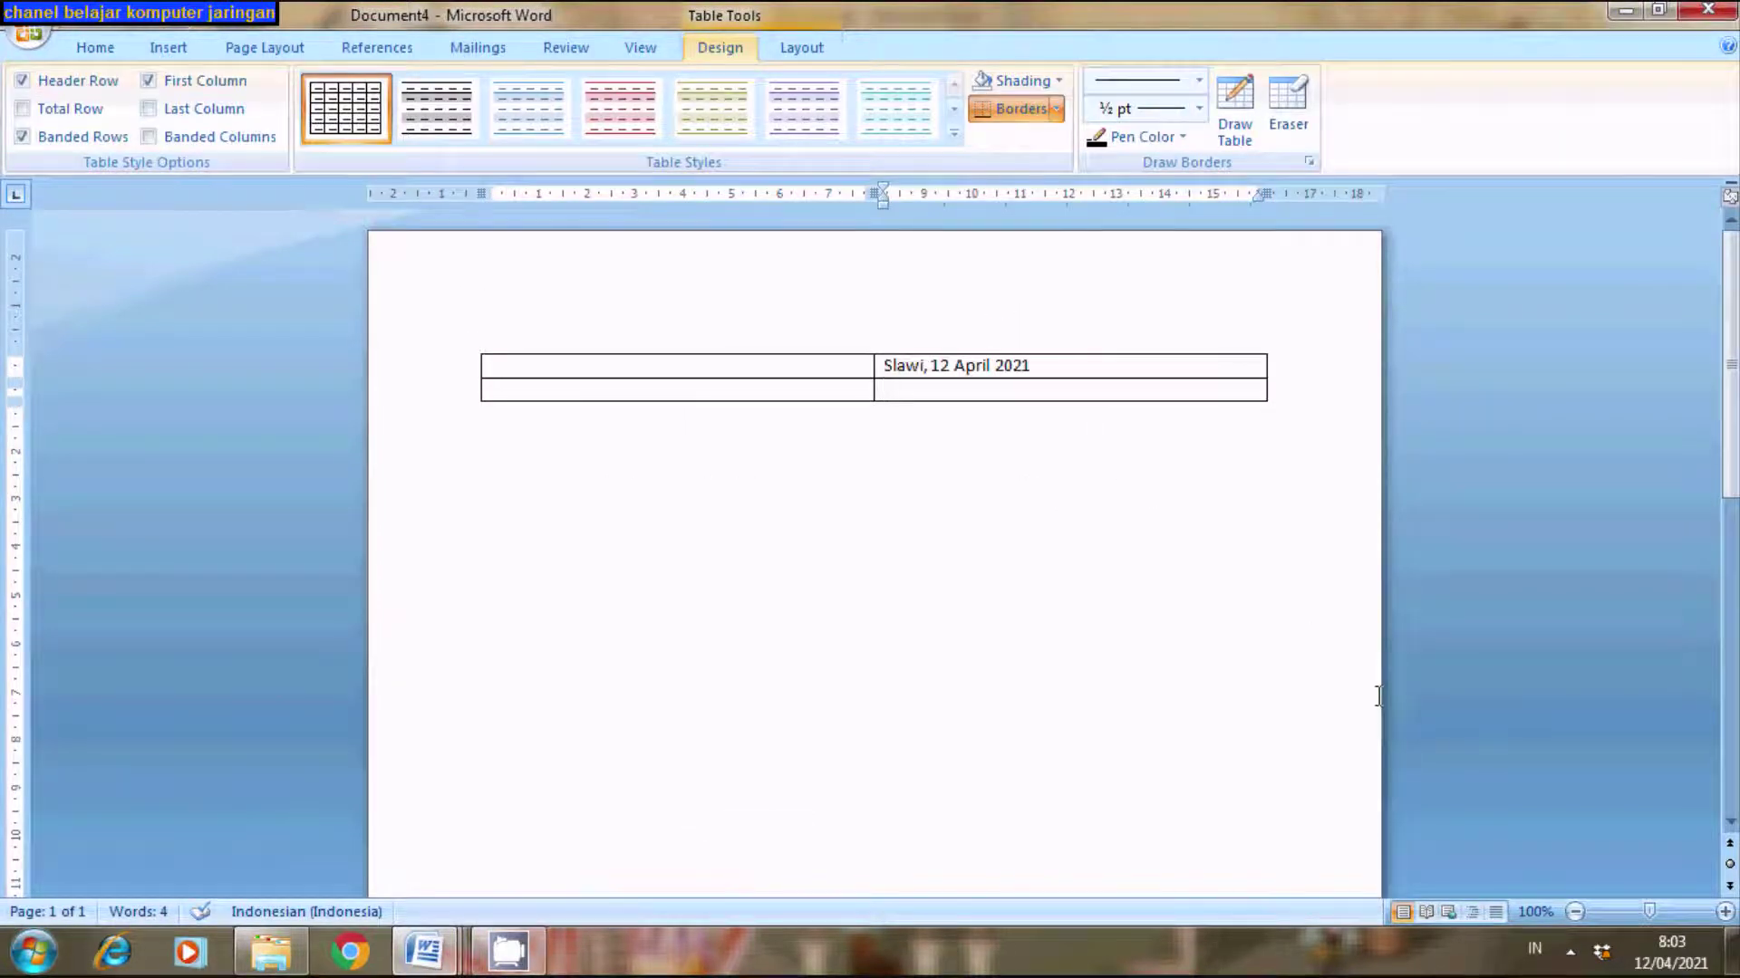
pyautogui.write('Ketua,')
pyautogui.press('Return')
pyautogui.press('Return')
pyautogui.press('Return')
pyautogui.press('Return')
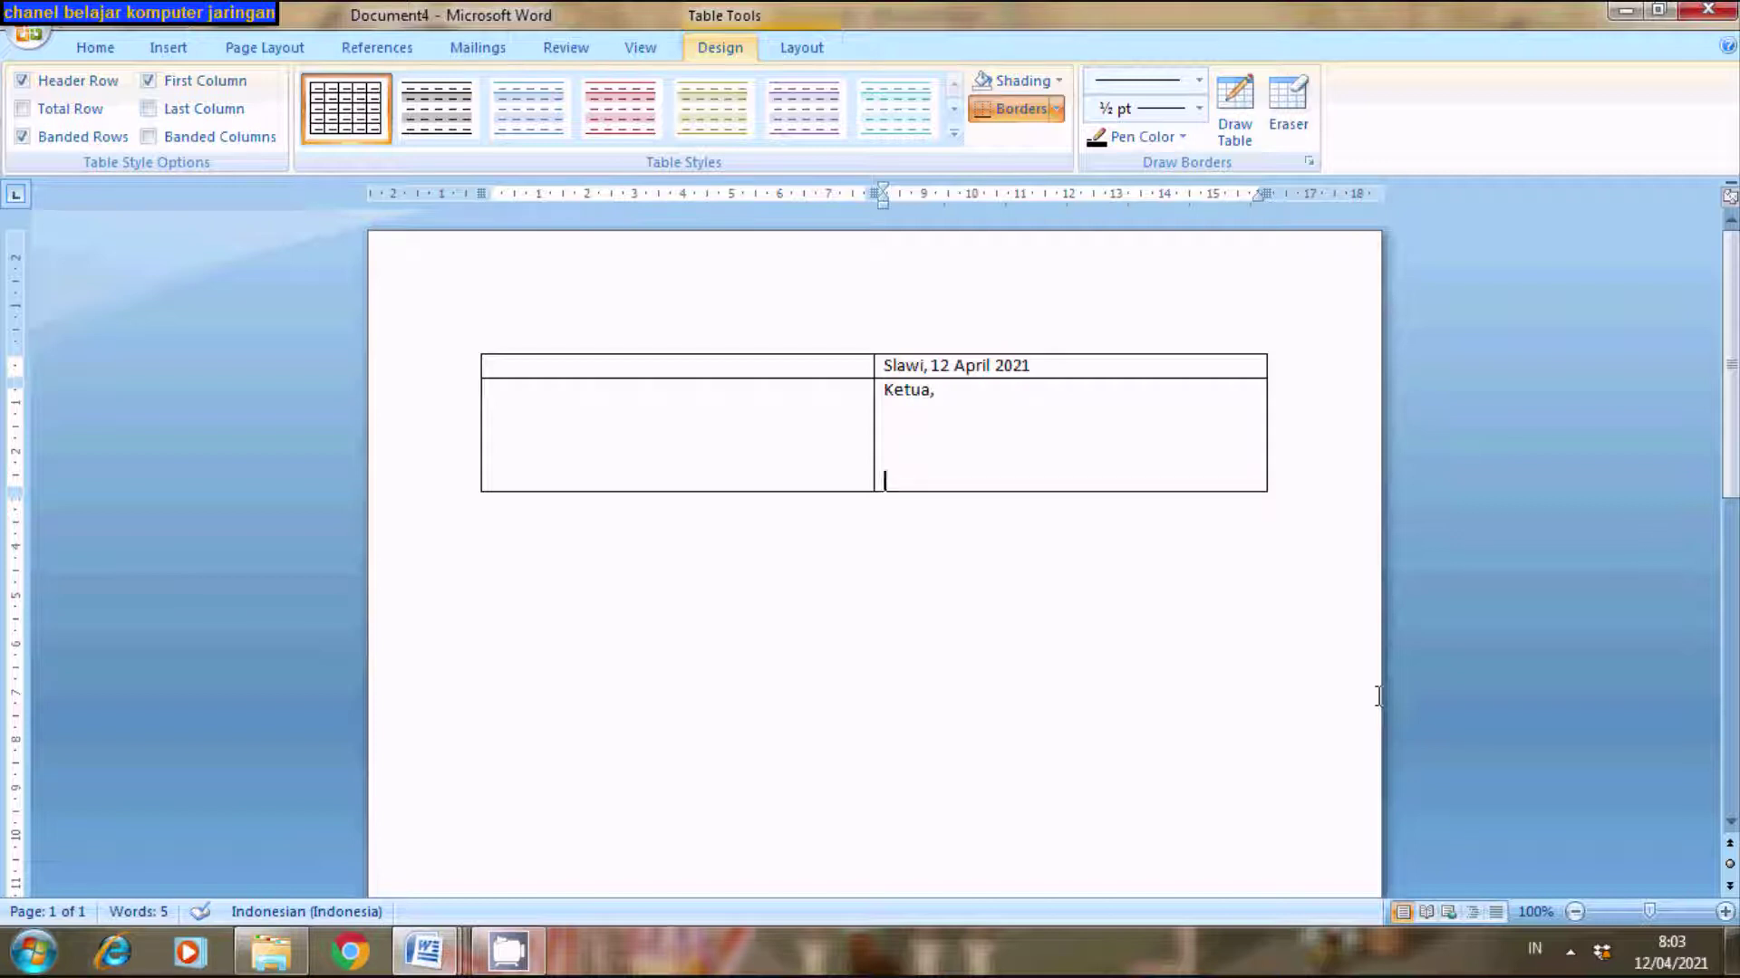
pyautogui.press('Return')
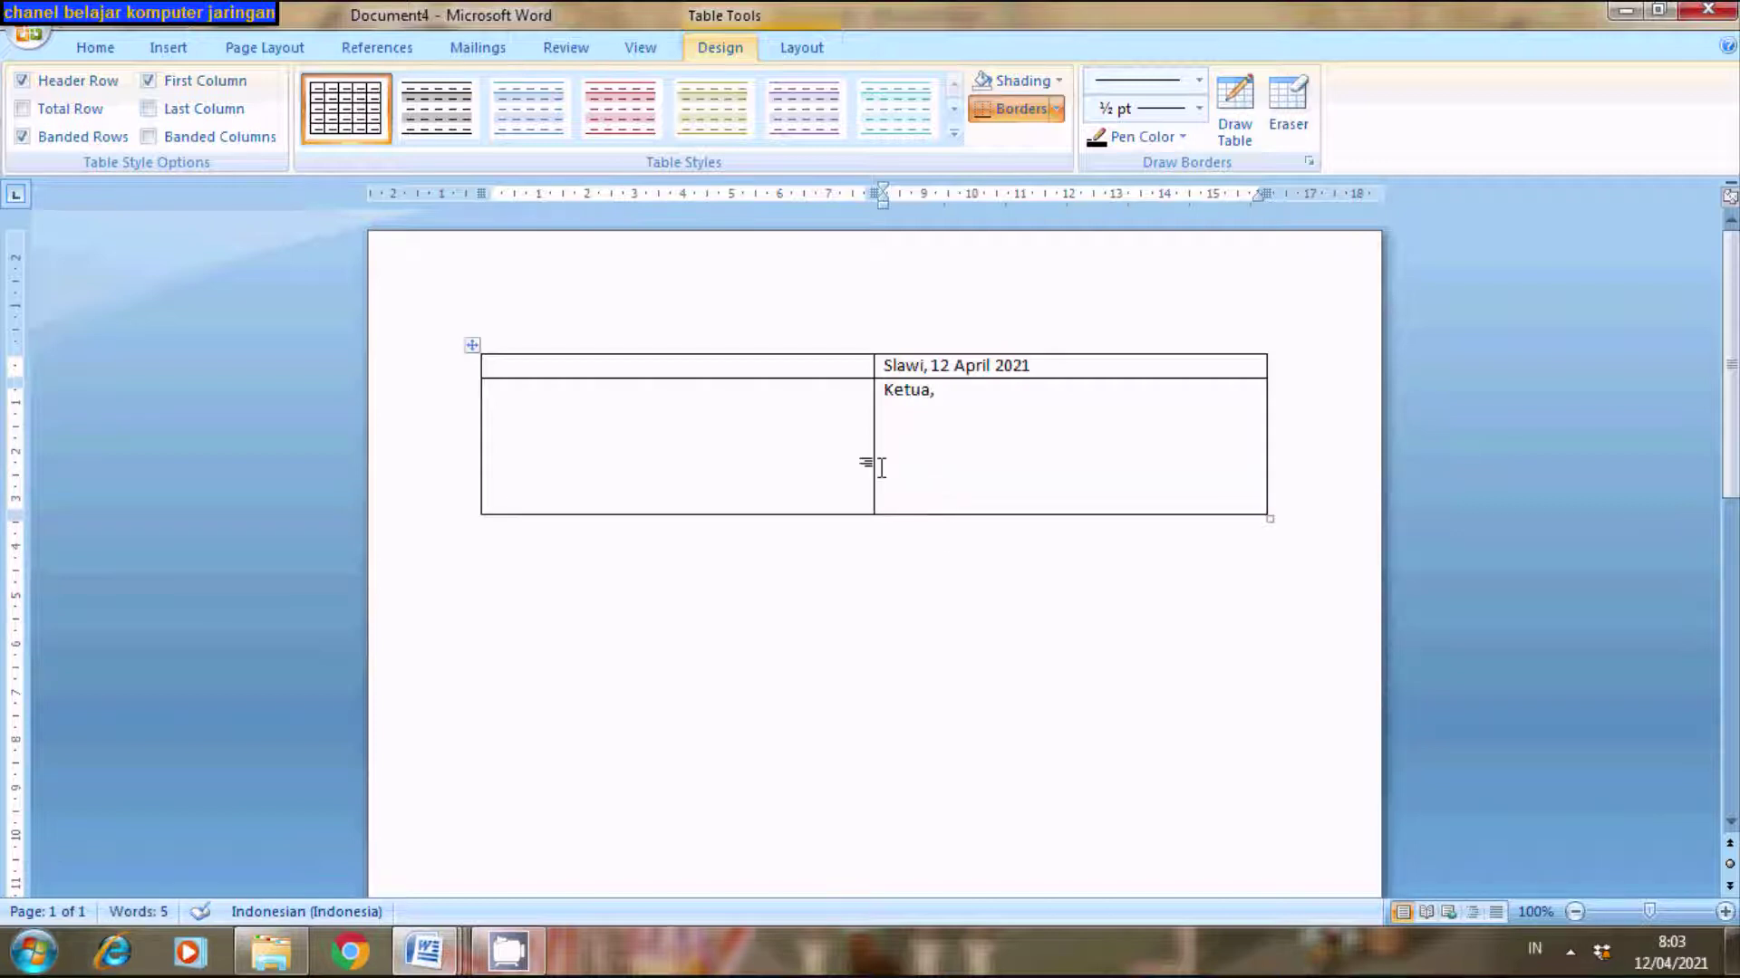
pyautogui.click(528, 410)
pyautogui.write('S')
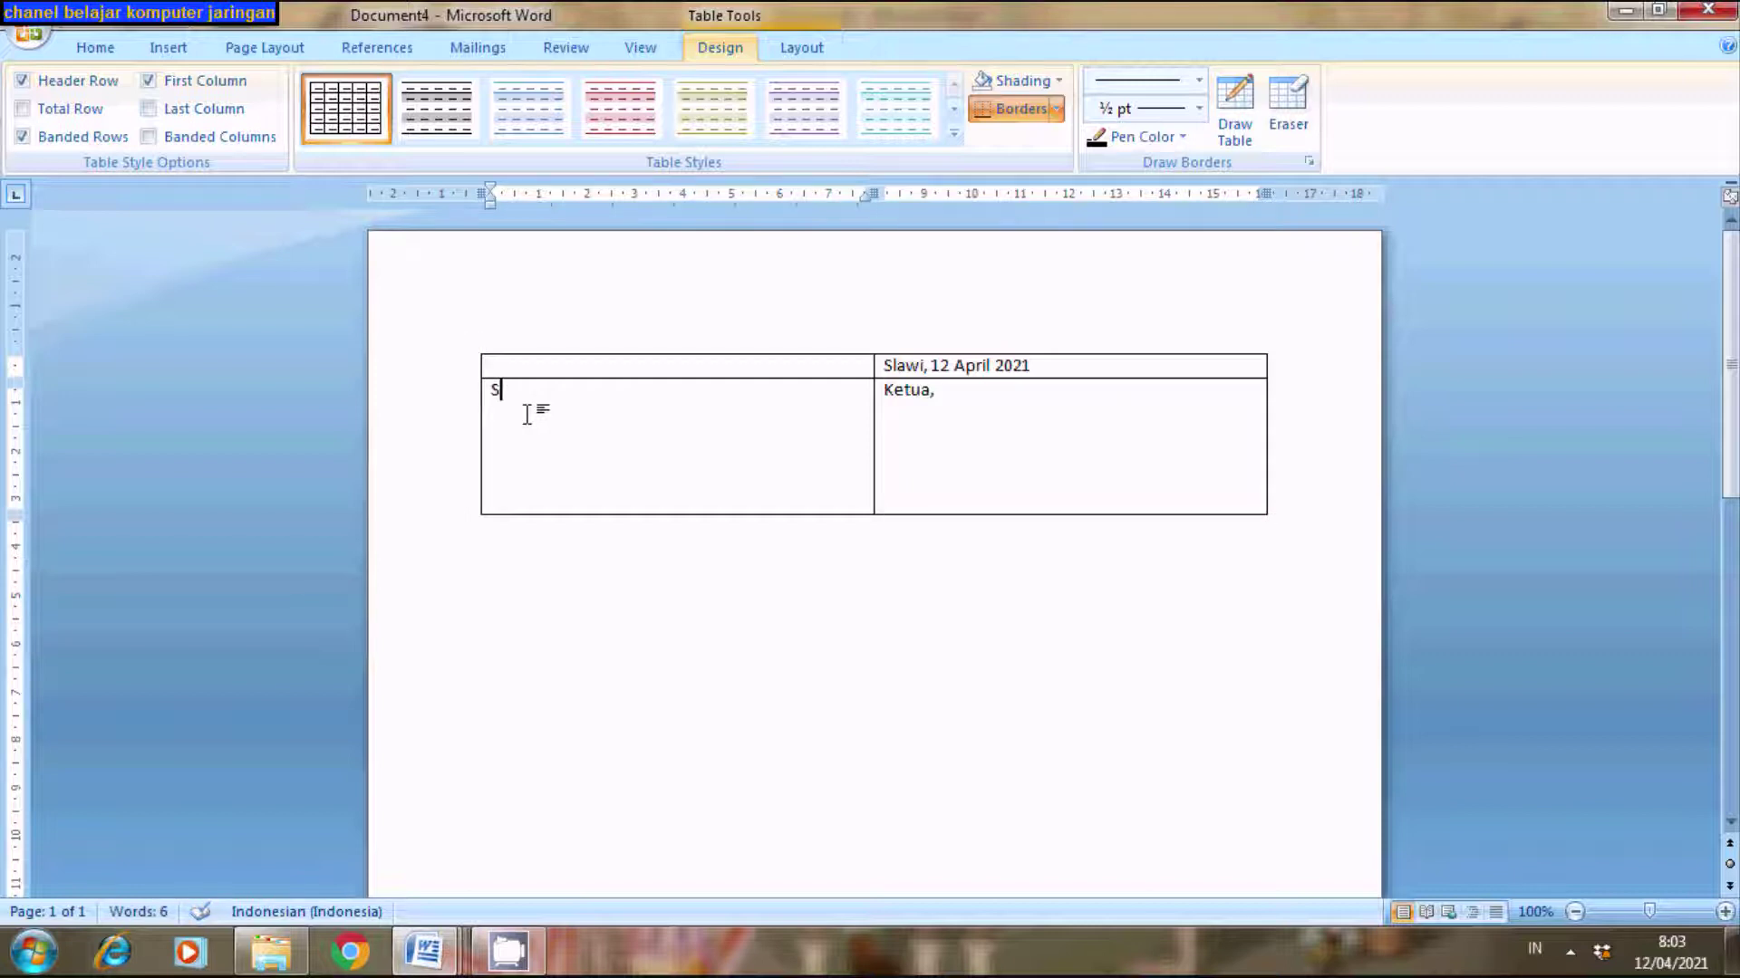
pyautogui.write('ekretaris,')
# - Check the reference again and type the secretary's name under Sekretaris
pyautogui.moveTo(442, 967)
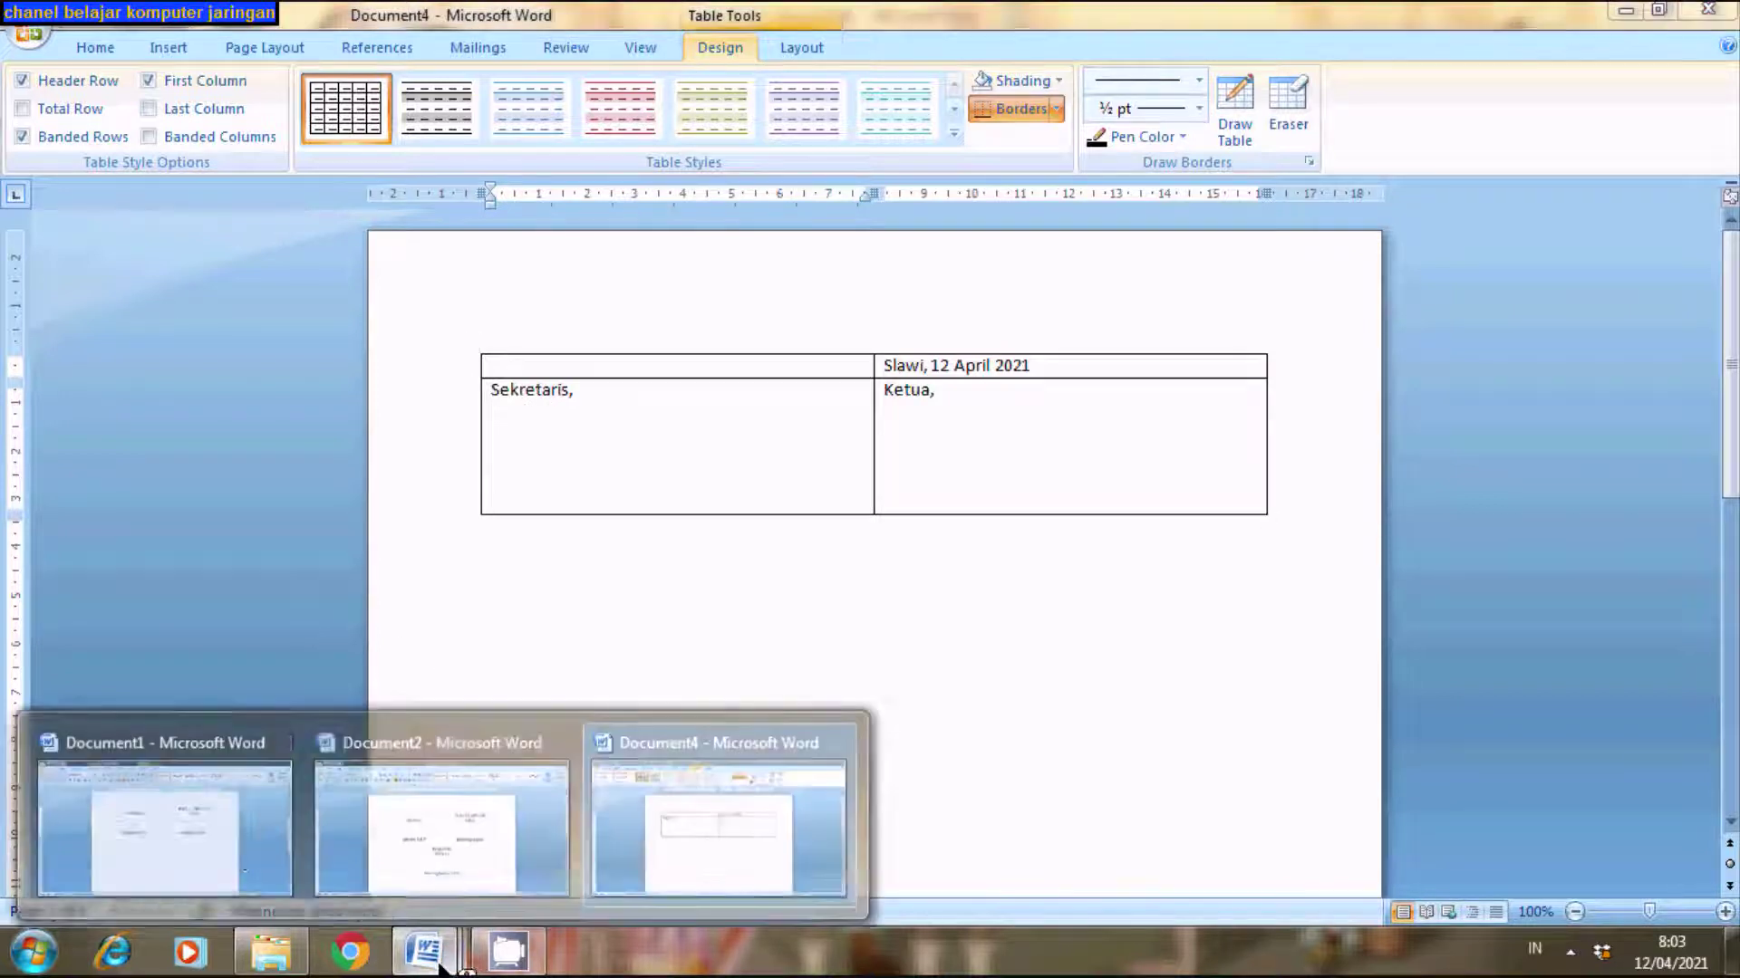
pyautogui.click(228, 826)
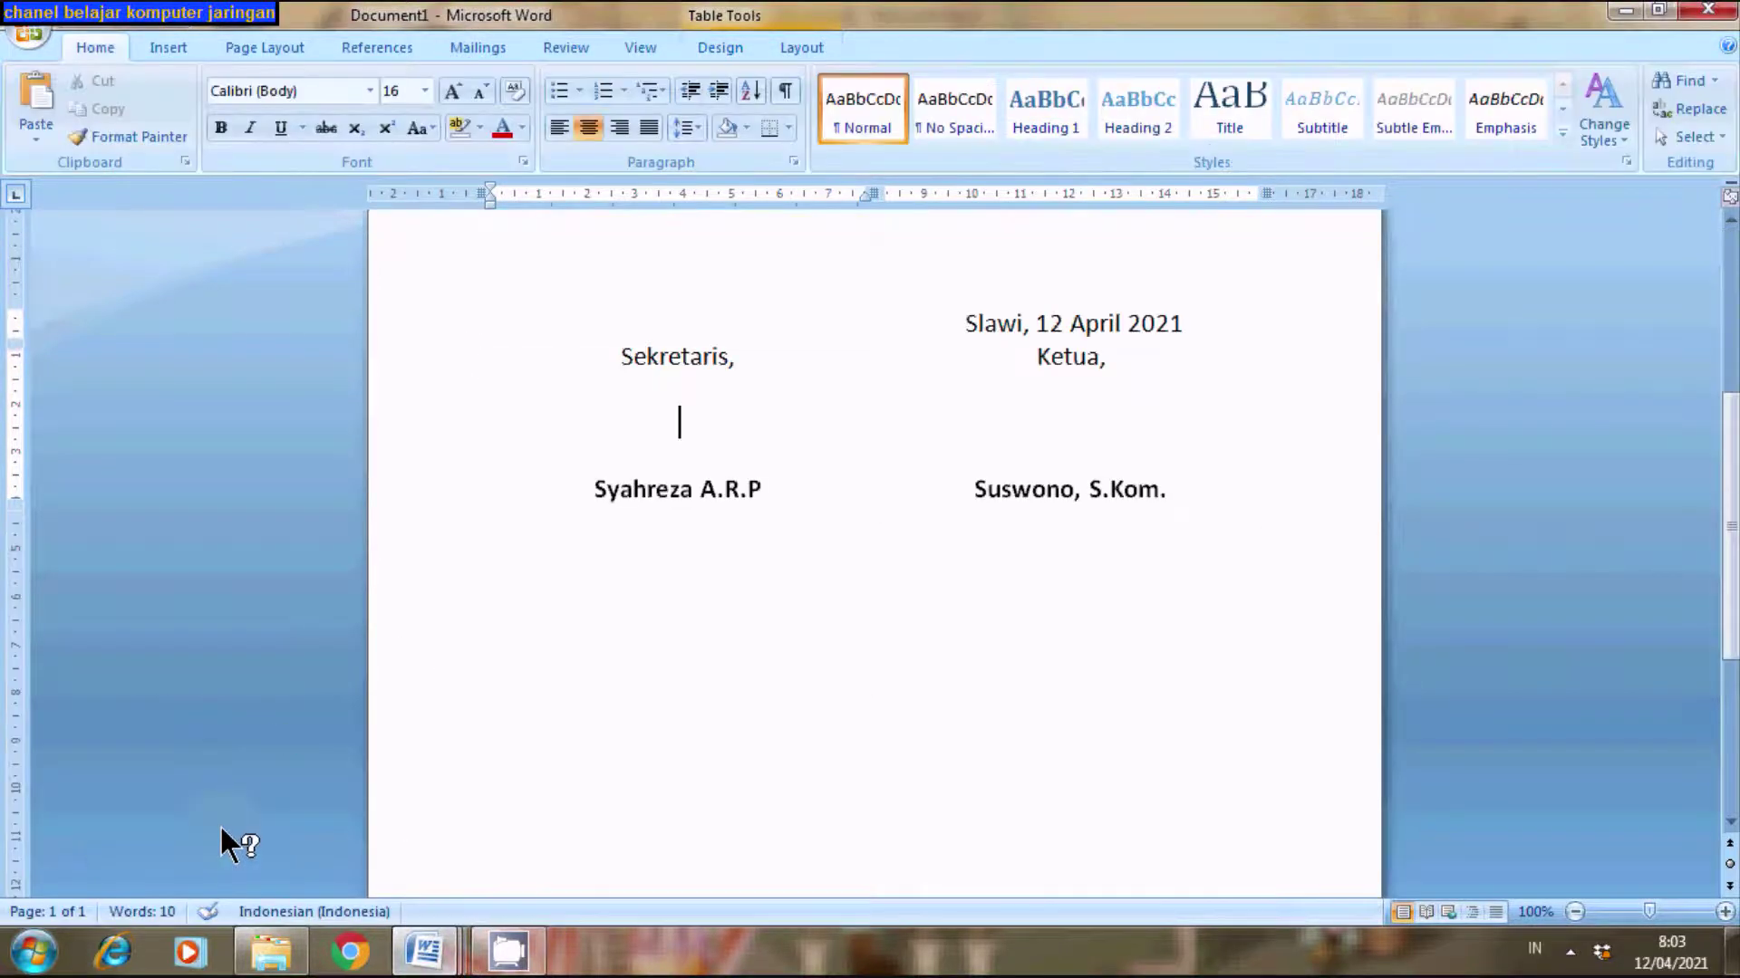
pyautogui.moveTo(439, 949)
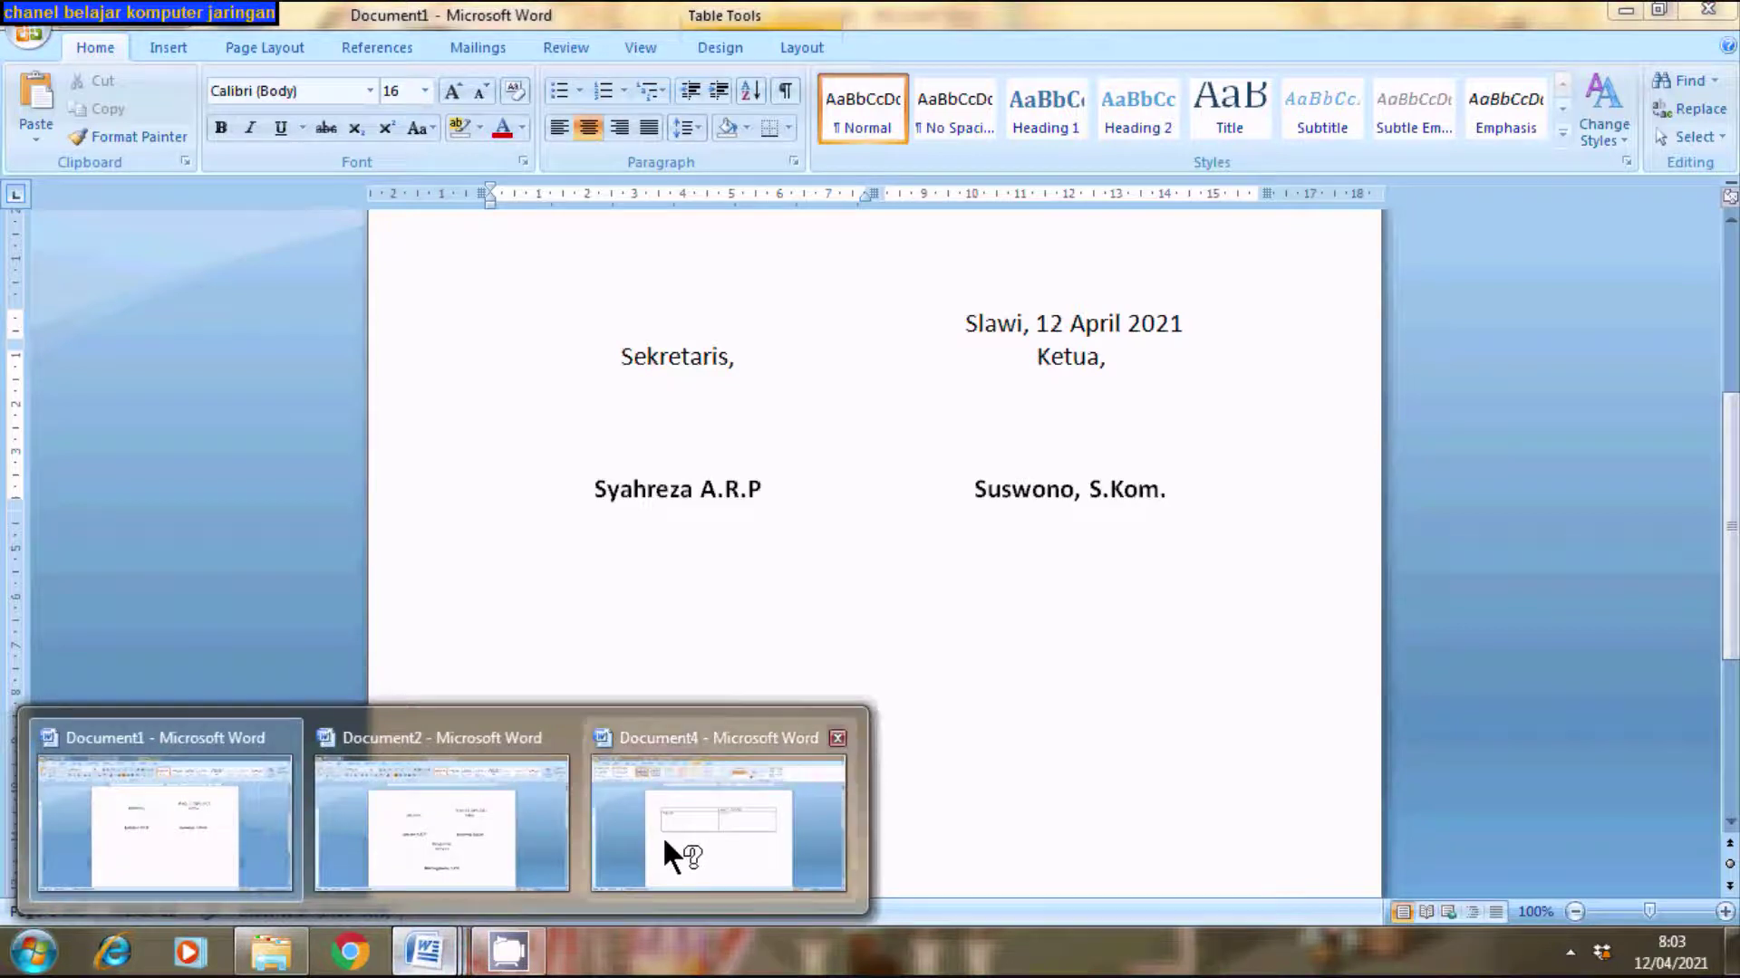
pyautogui.click(664, 842)
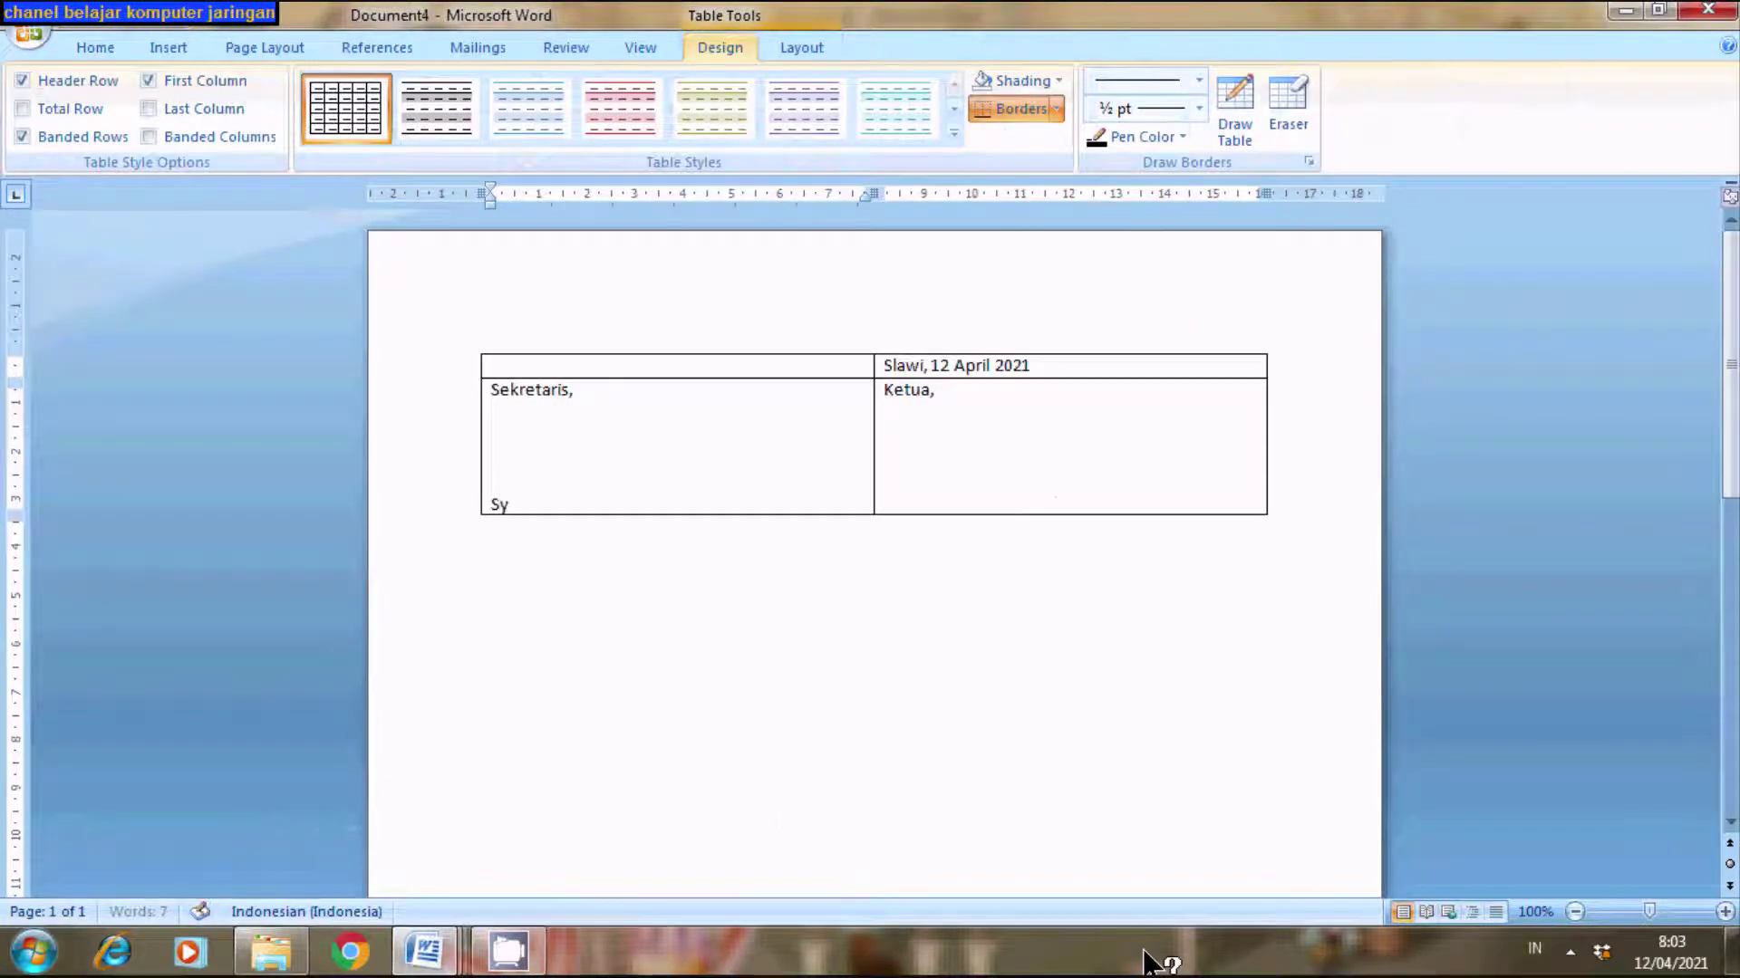
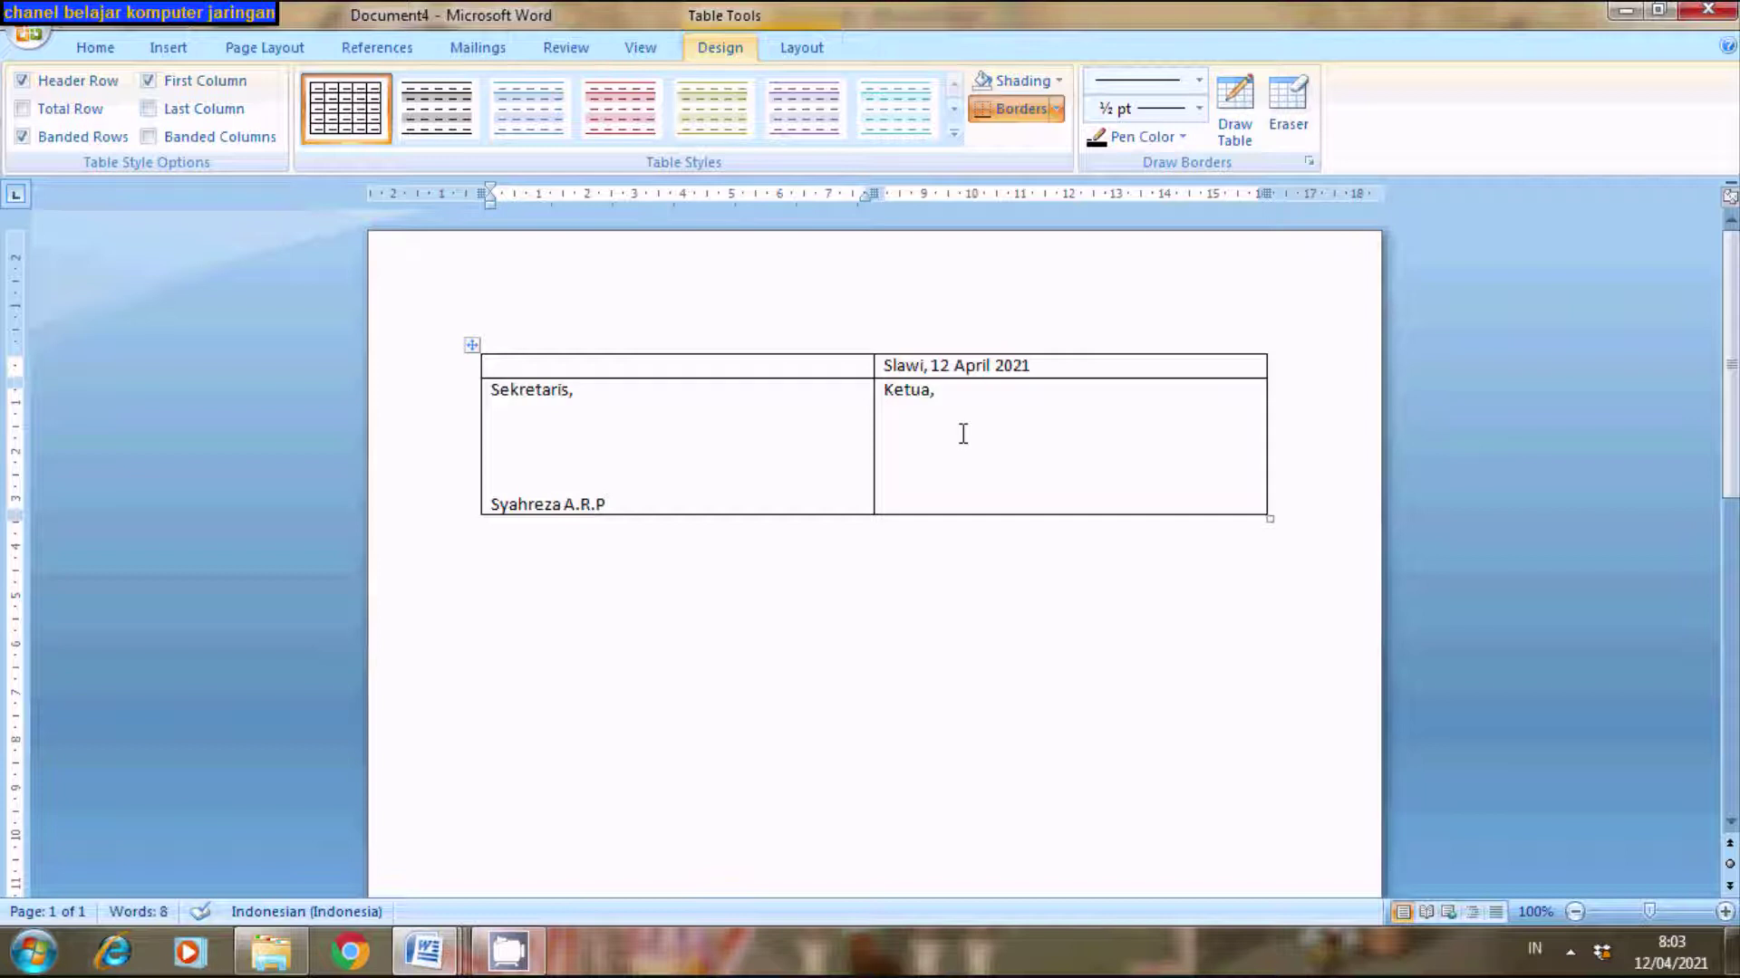
# - Type the chairman's name under Ketua, correcting a typo in its title ending
pyautogui.click(425, 952)
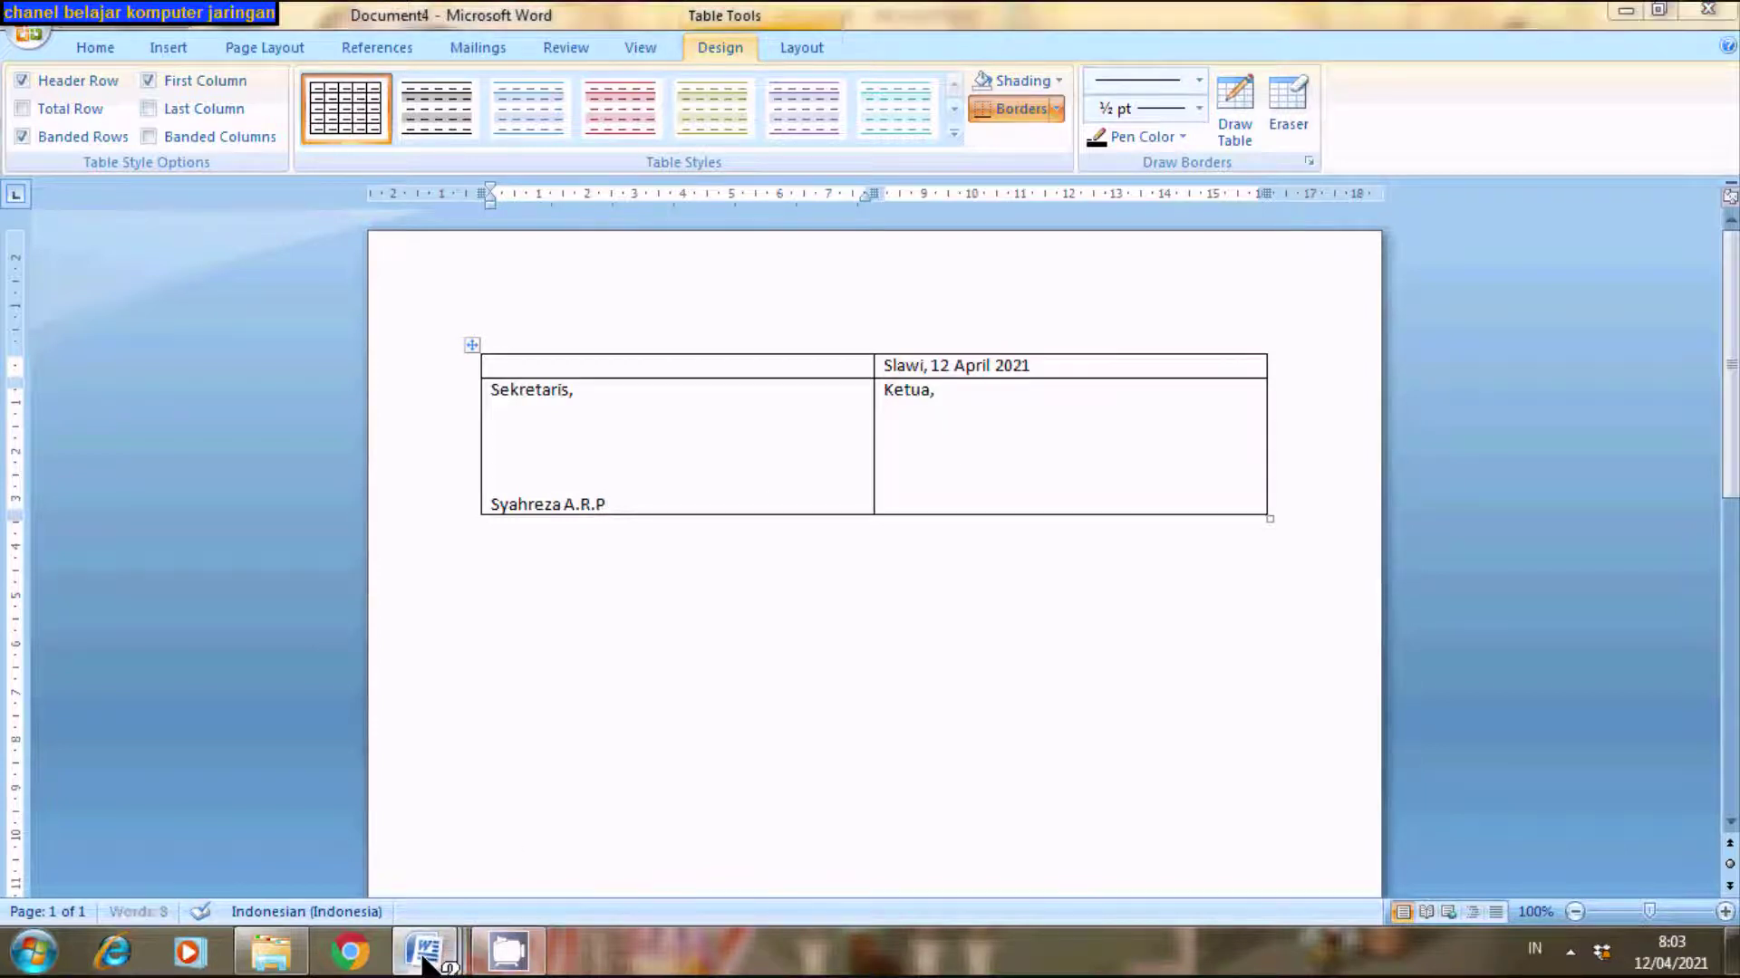
pyautogui.click(230, 828)
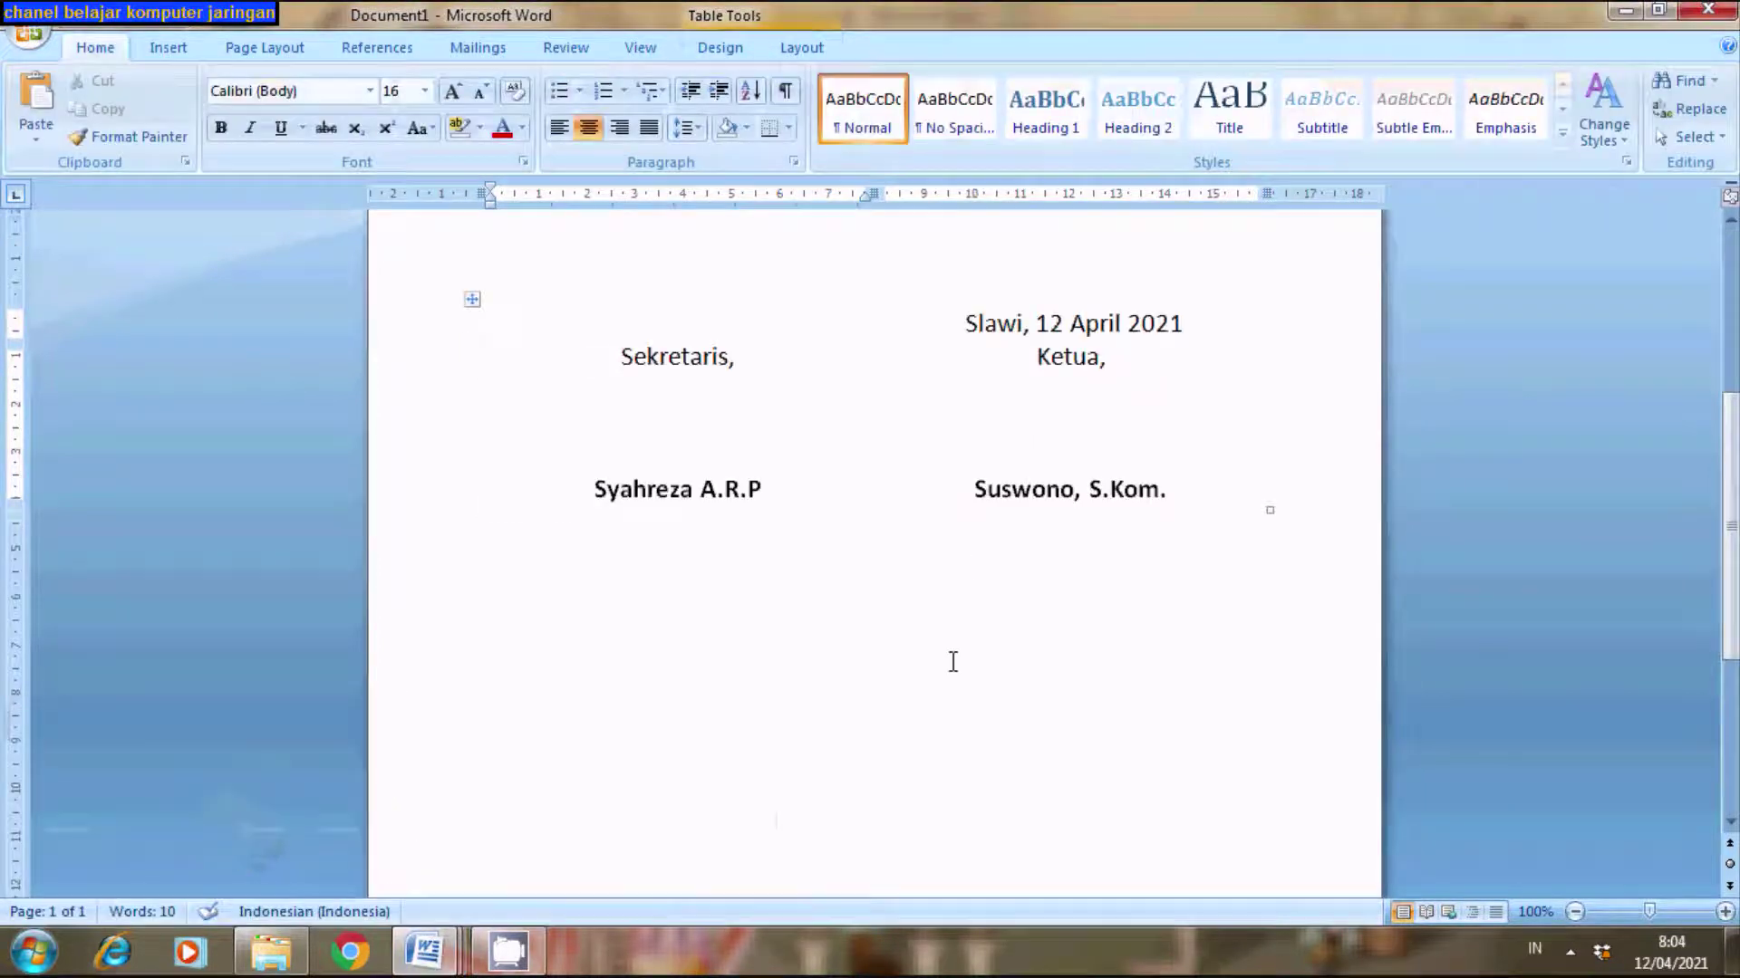
pyautogui.click(426, 951)
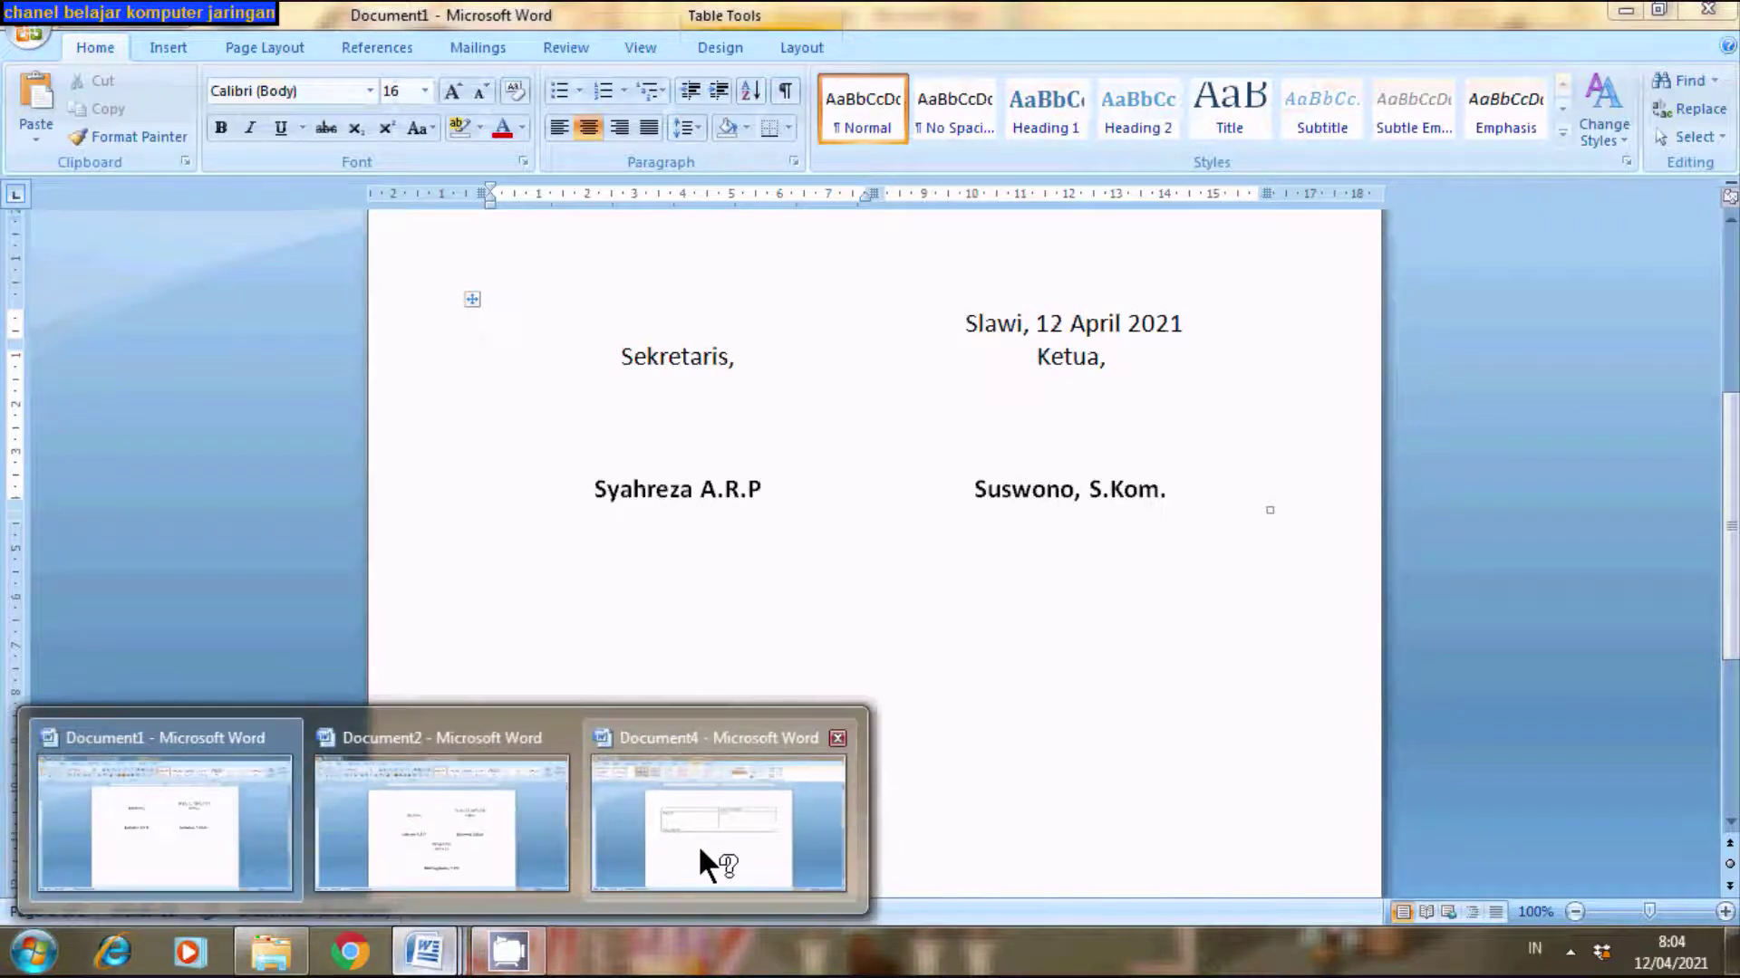
pyautogui.click(697, 844)
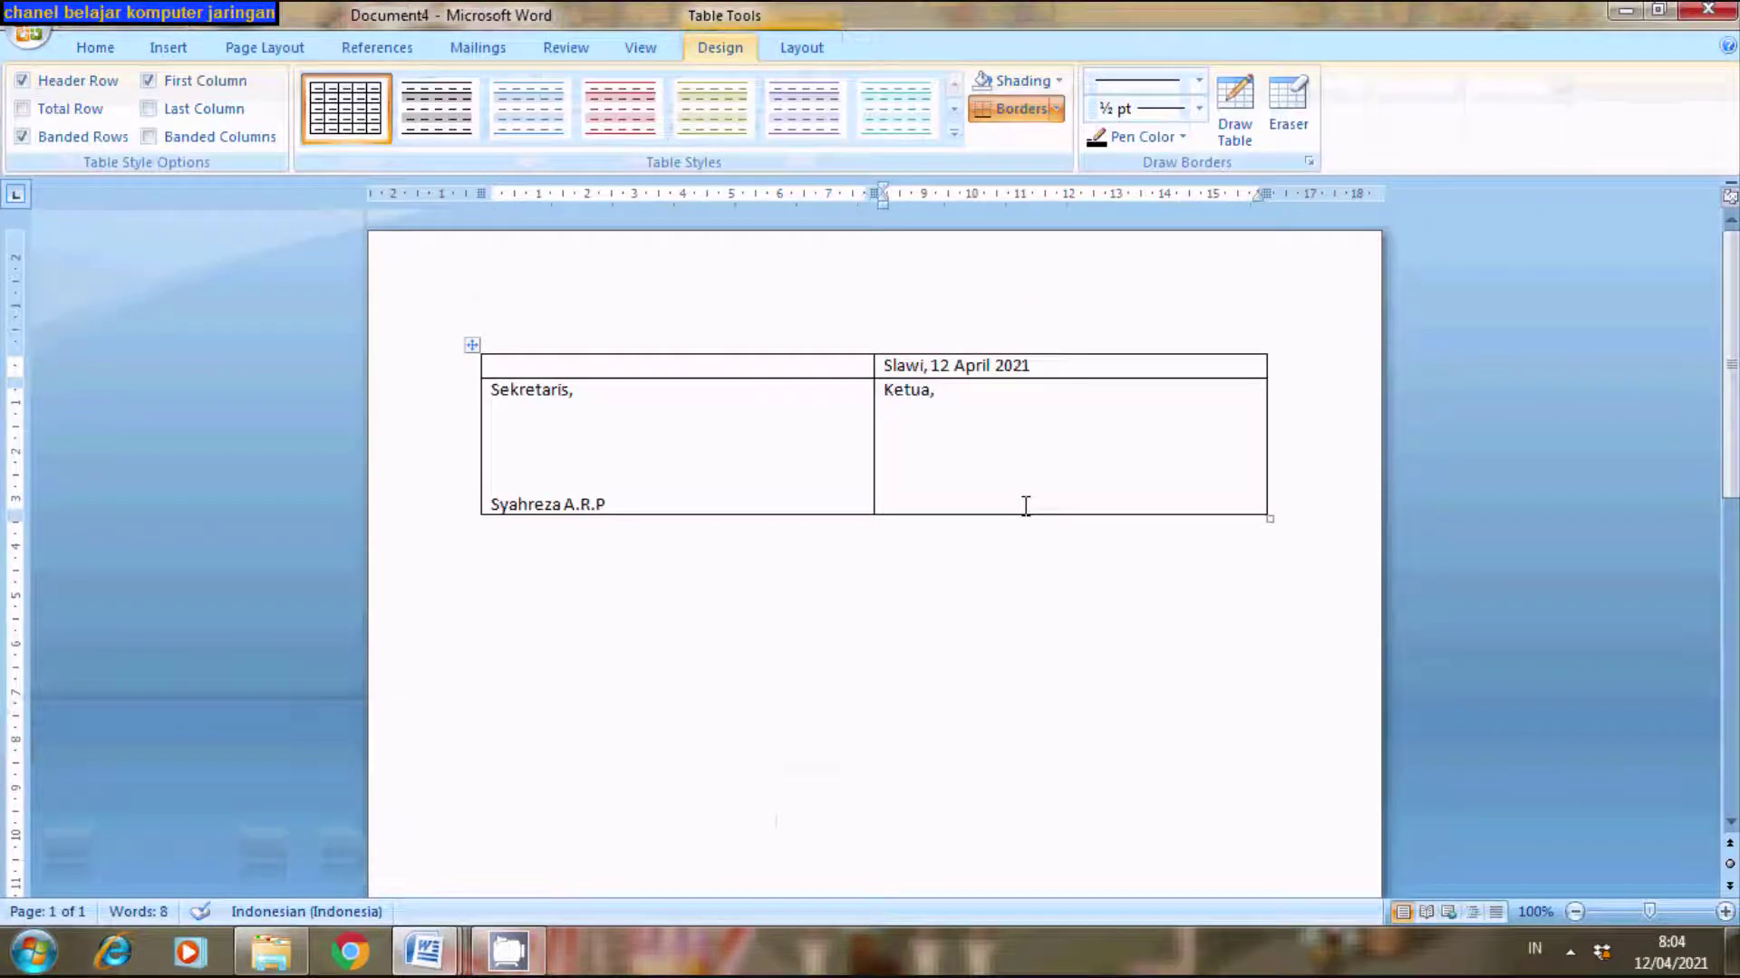
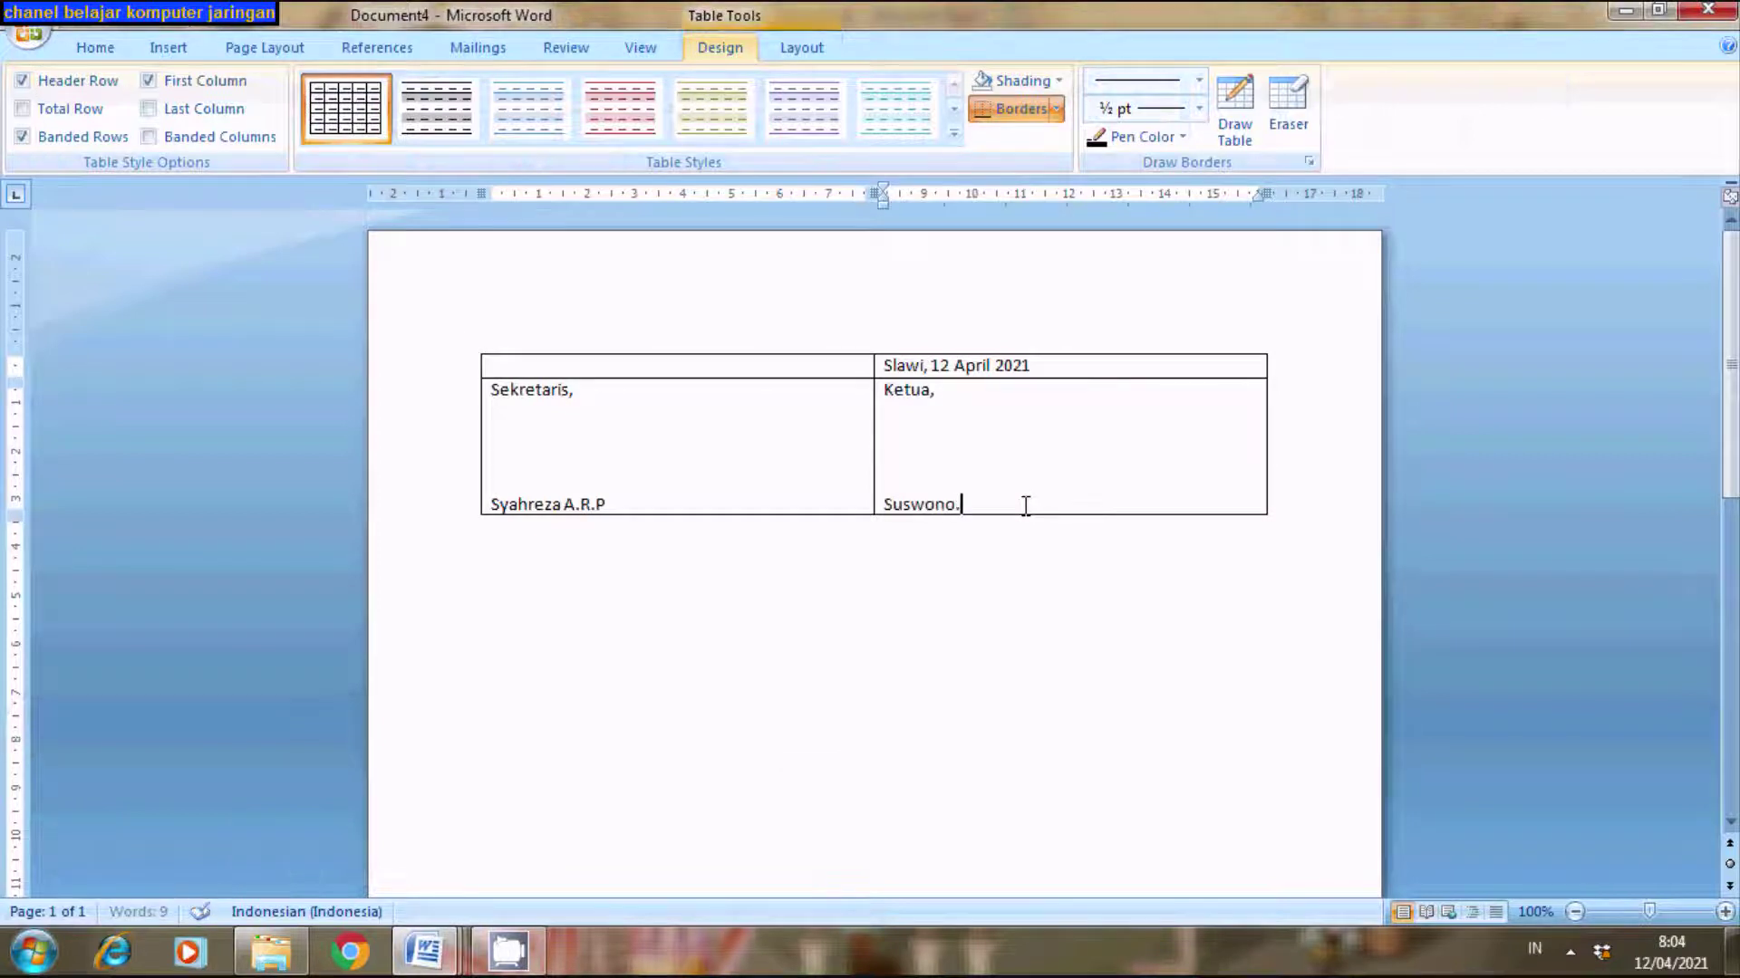
pyautogui.write(', S.ko')
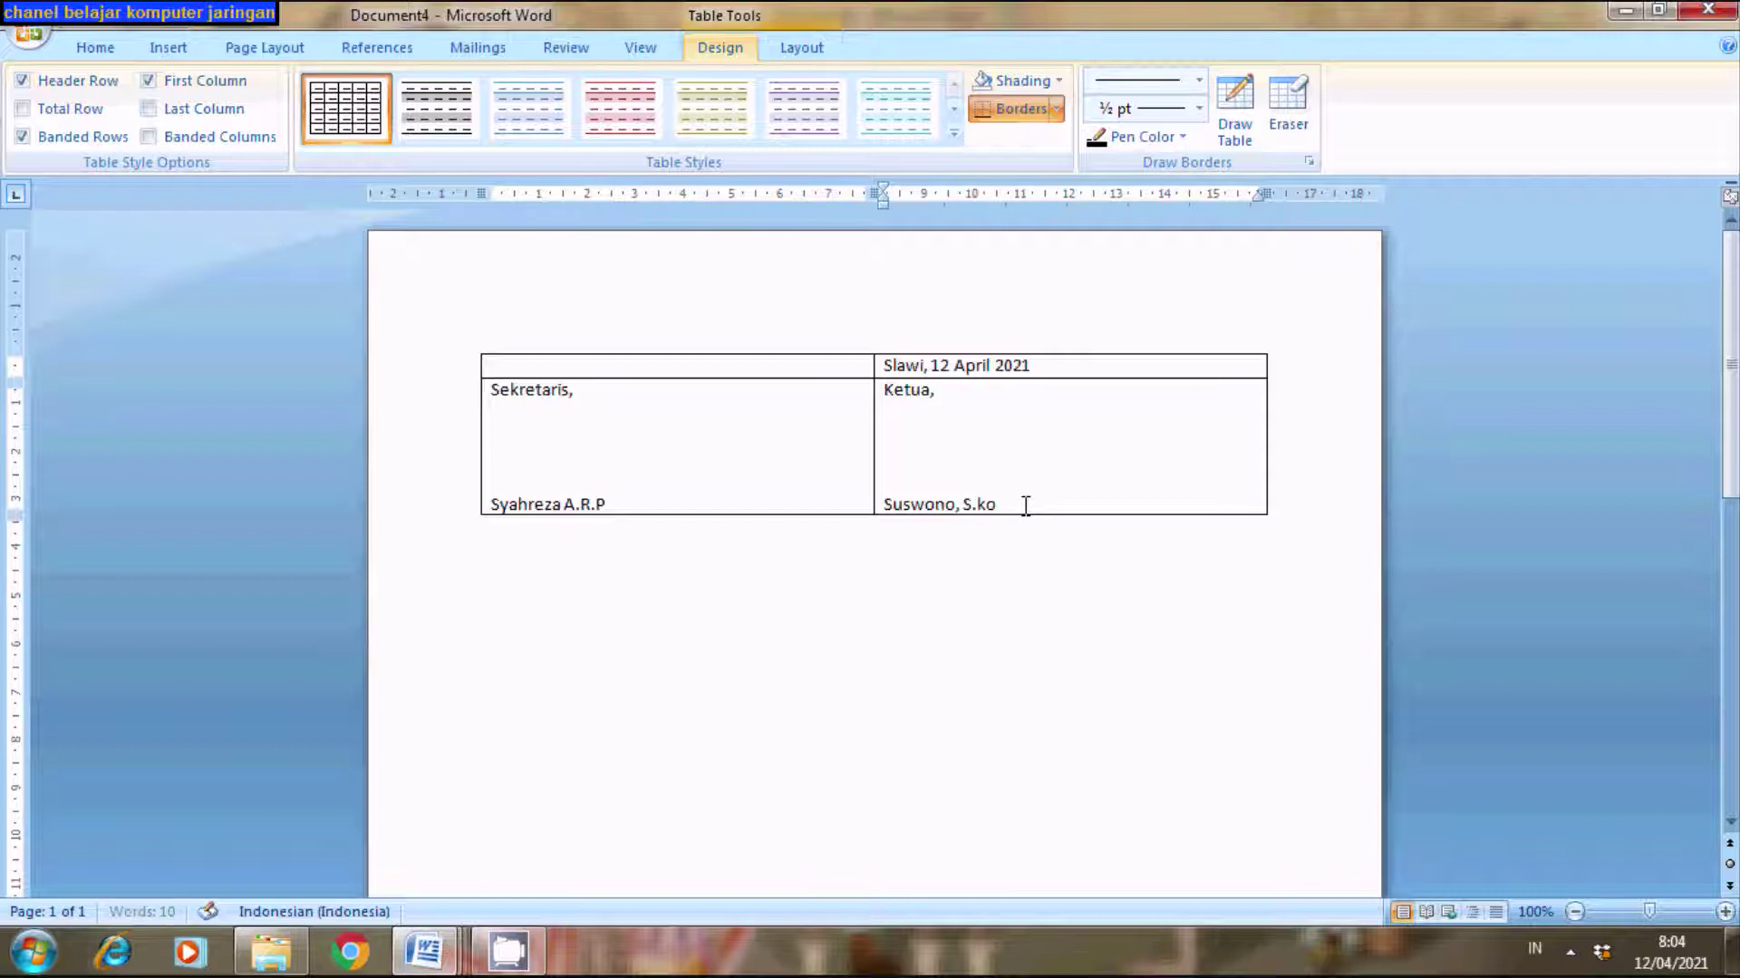
pyautogui.press('BackSpace')
pyautogui.press('BackSpace')
pyautogui.write('Kom.')
pyautogui.click(616, 506)
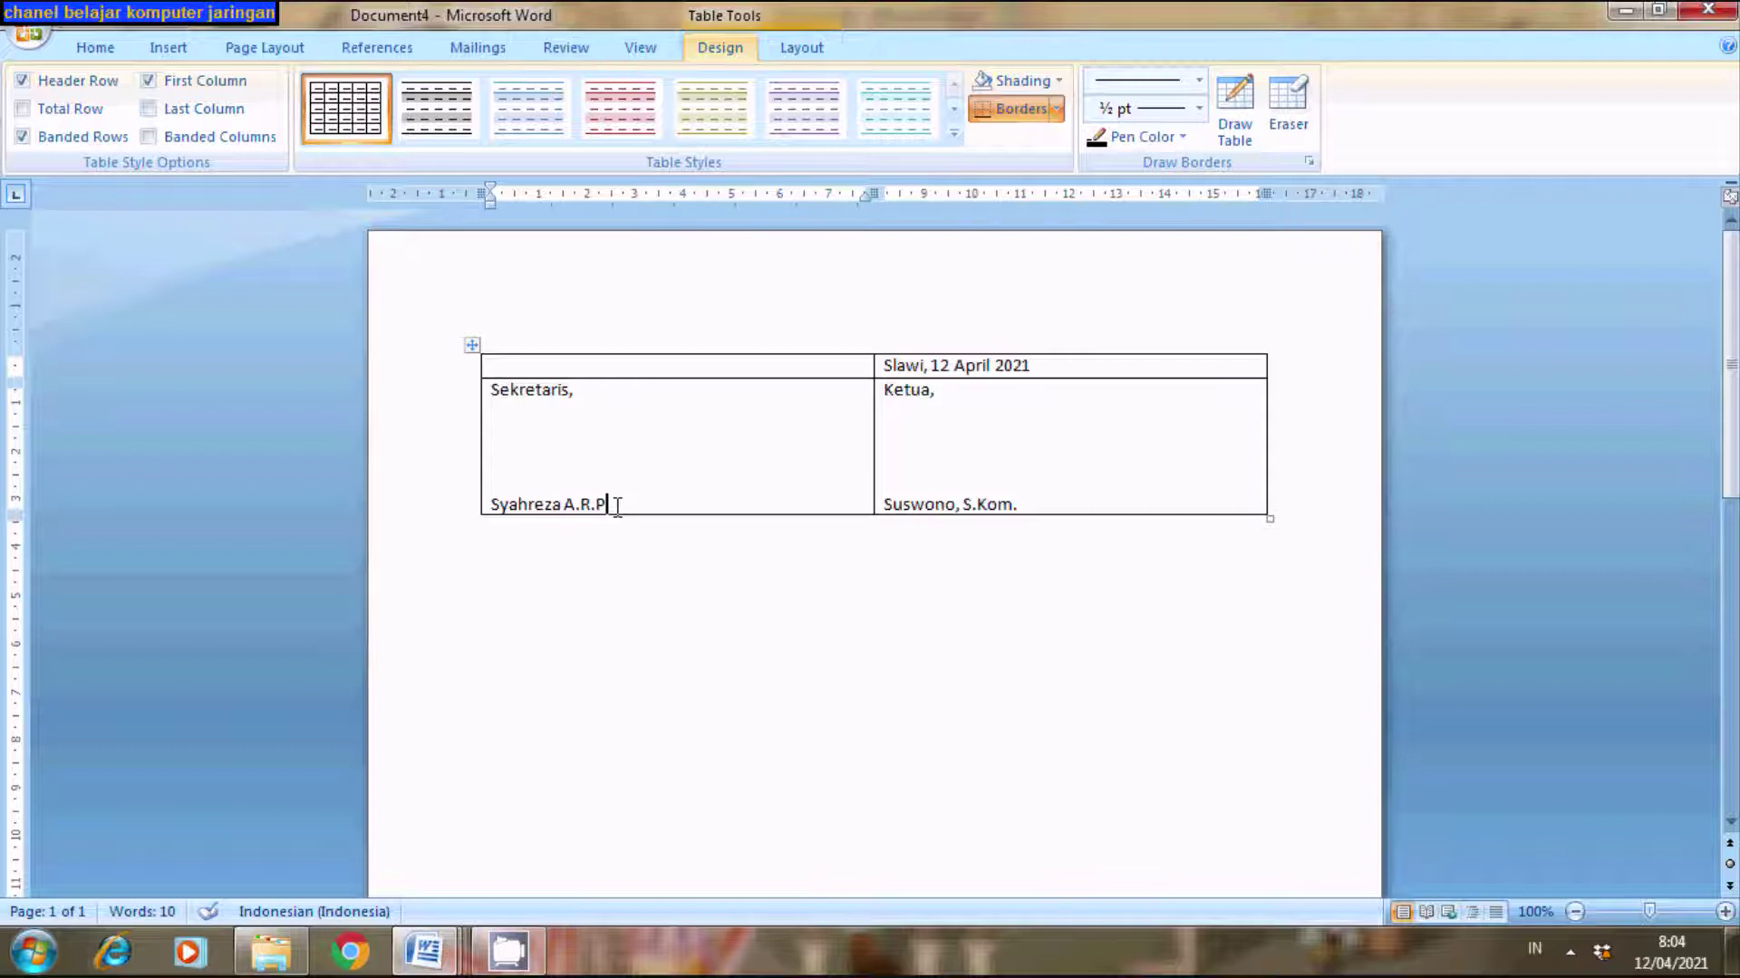
pyautogui.click(1042, 510)
# - Select the secretary's and chairman's names in row two and make each one bold
pyautogui.click(584, 392)
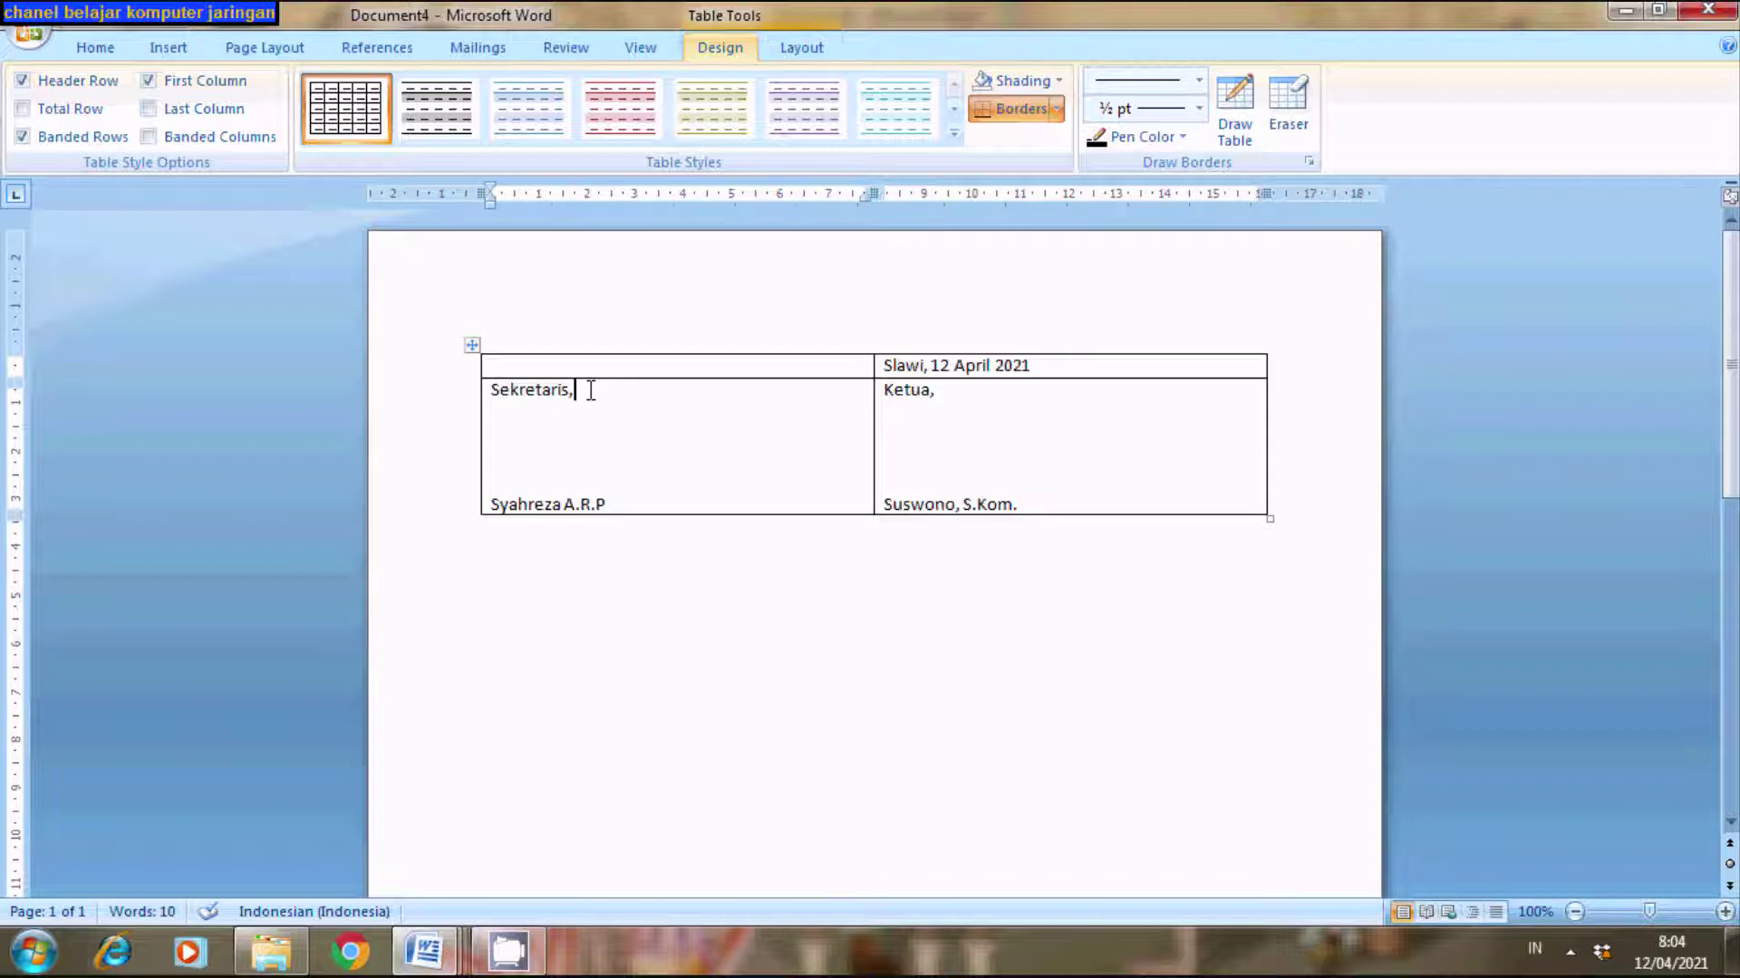
pyautogui.click(624, 504)
pyautogui.click(942, 393)
pyautogui.click(607, 388)
pyautogui.moveTo(1034, 503); pyautogui.dragTo(716, 504)
pyautogui.click(612, 503)
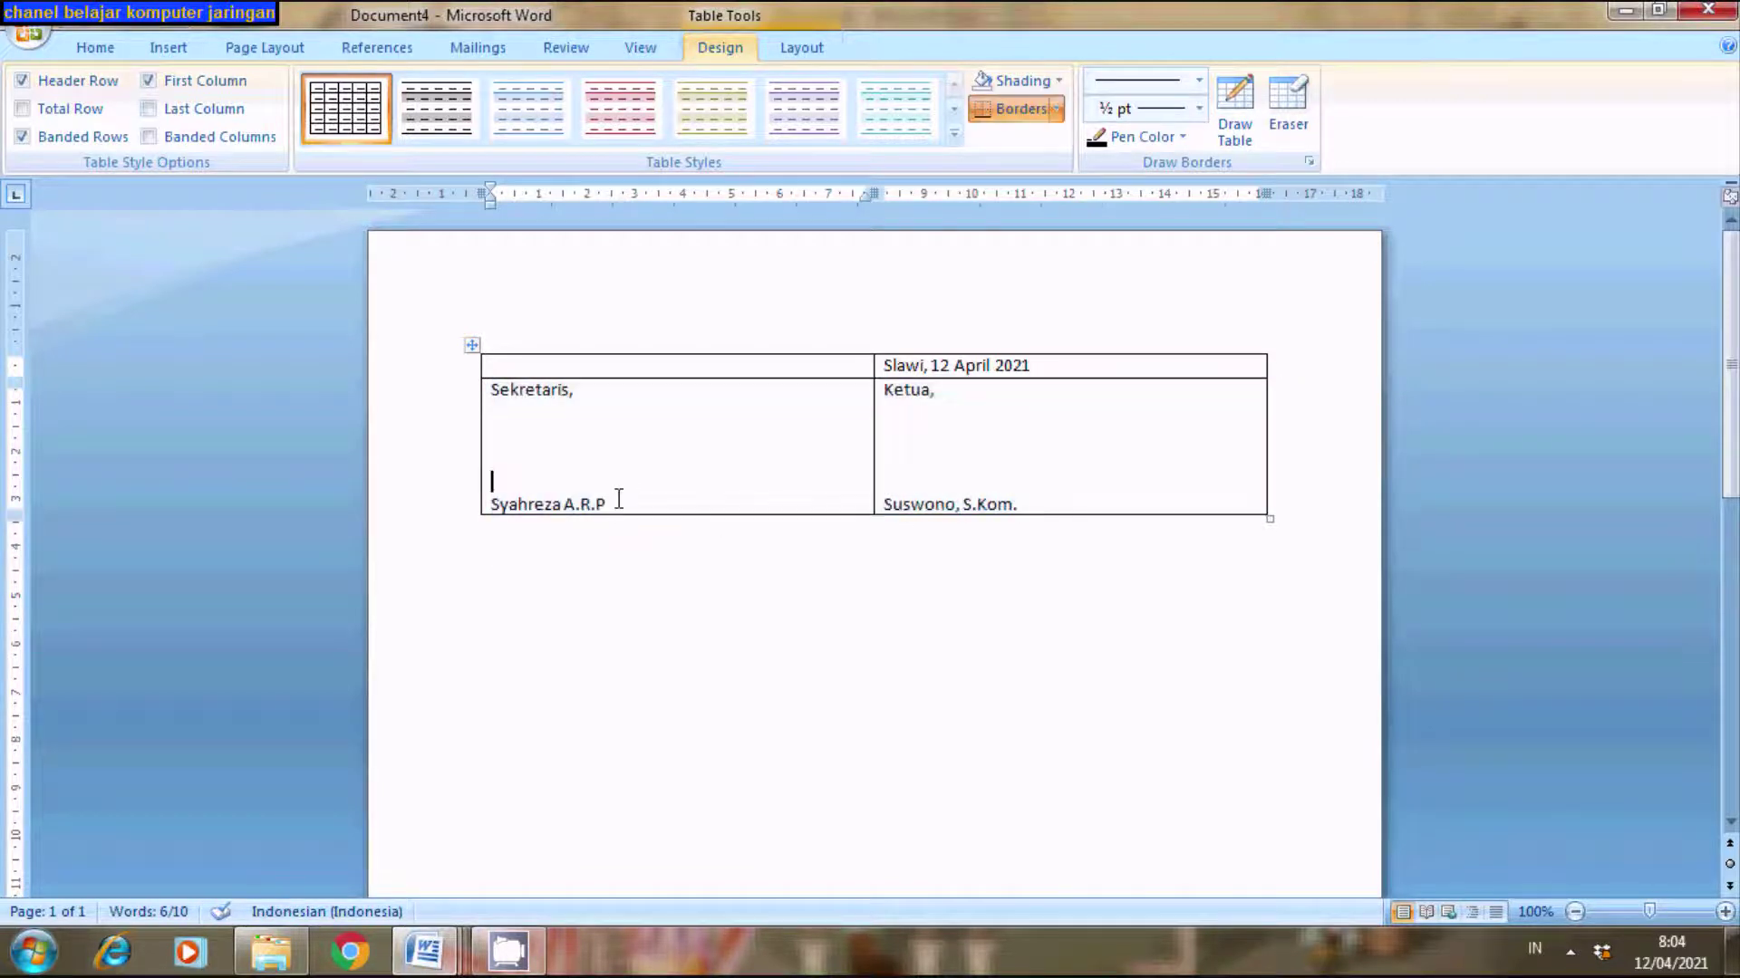
pyautogui.moveTo(609, 504); pyautogui.dragTo(490, 504)
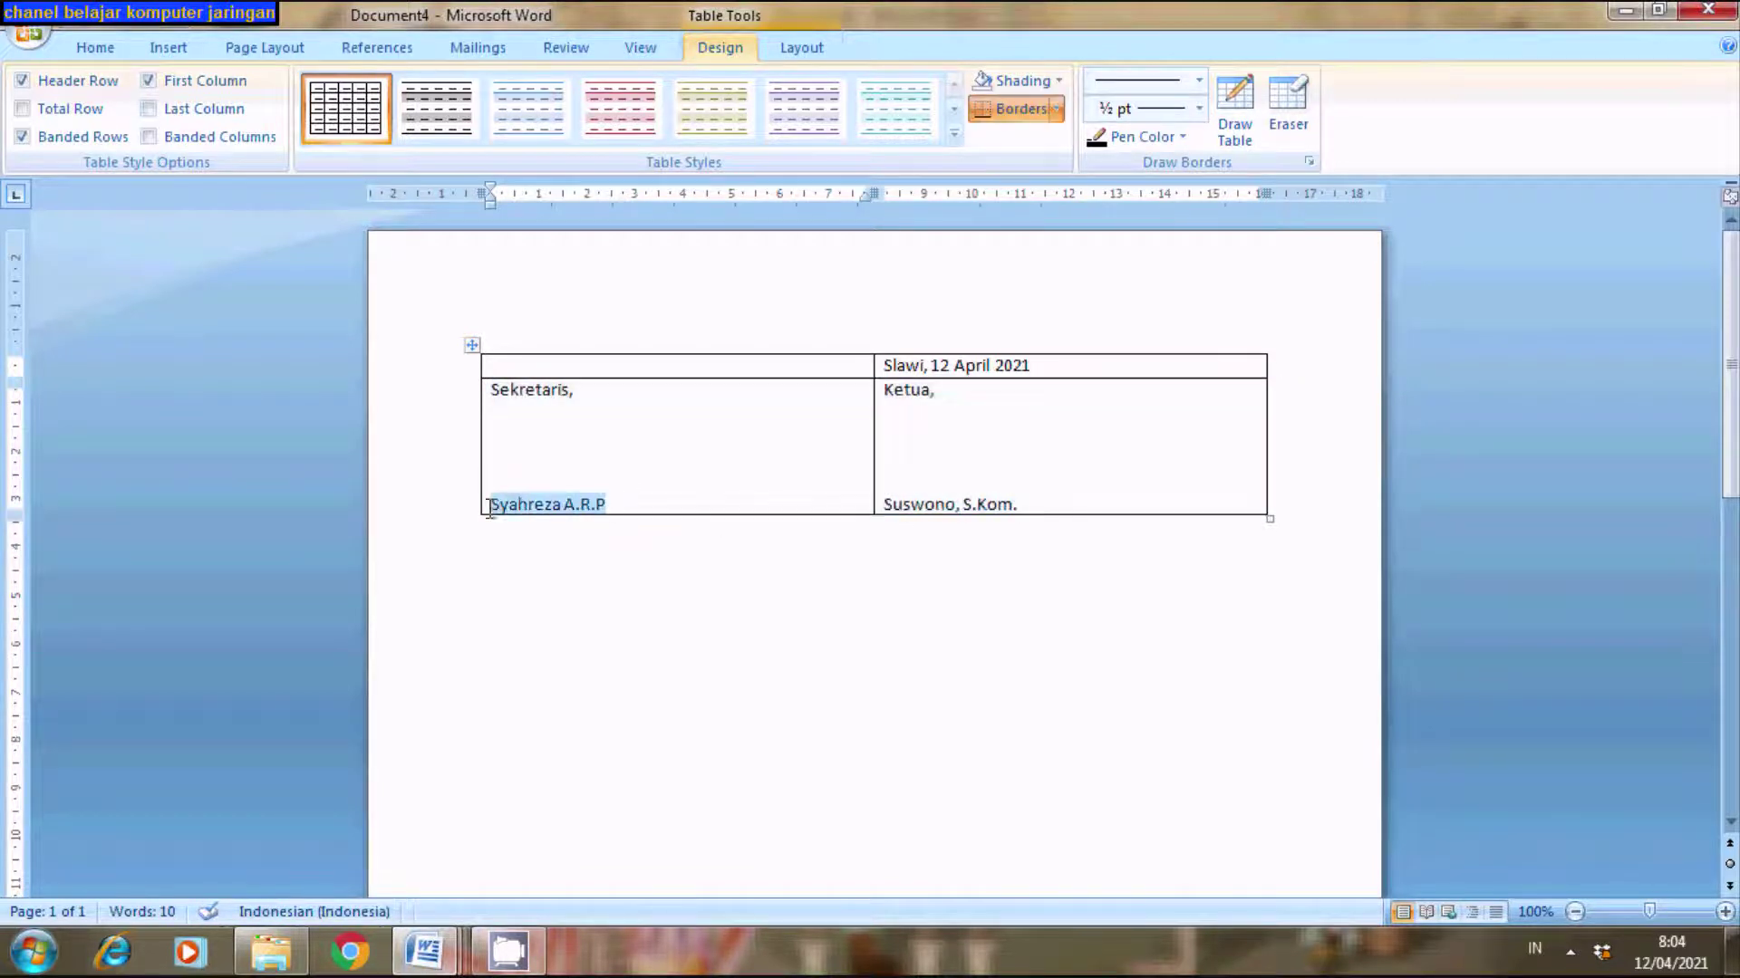
pyautogui.click(91, 45)
pyautogui.click(217, 132)
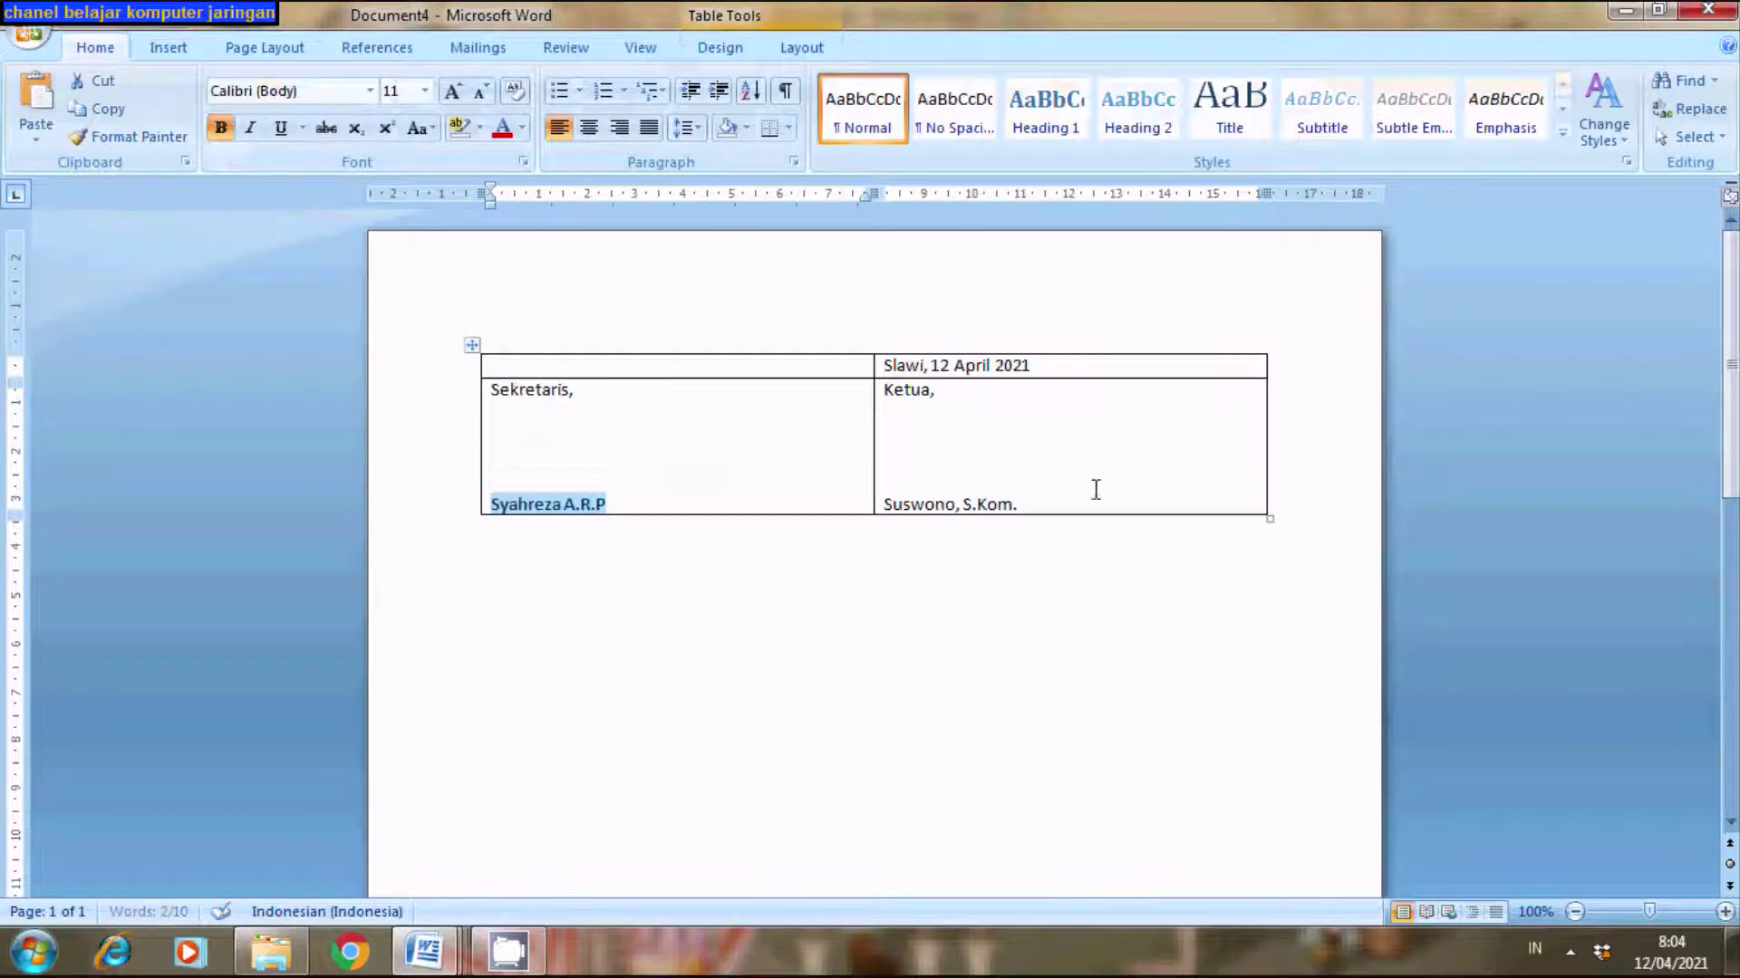
pyautogui.moveTo(1036, 505); pyautogui.dragTo(888, 512)
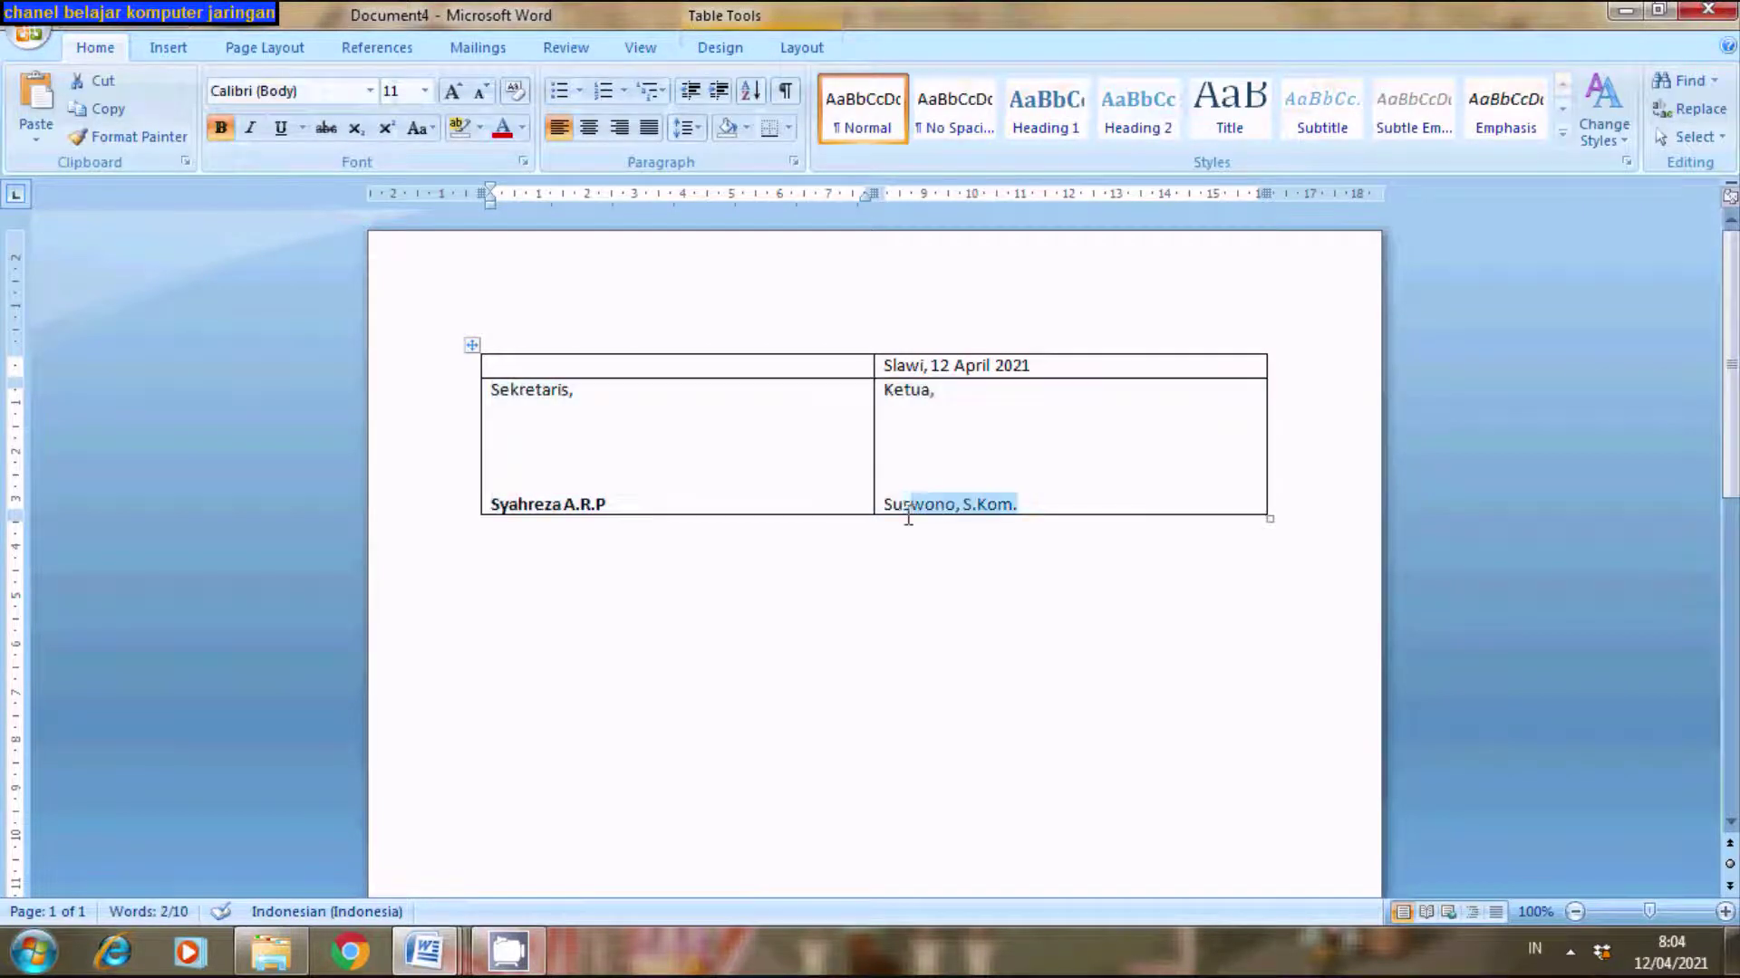
pyautogui.click(219, 128)
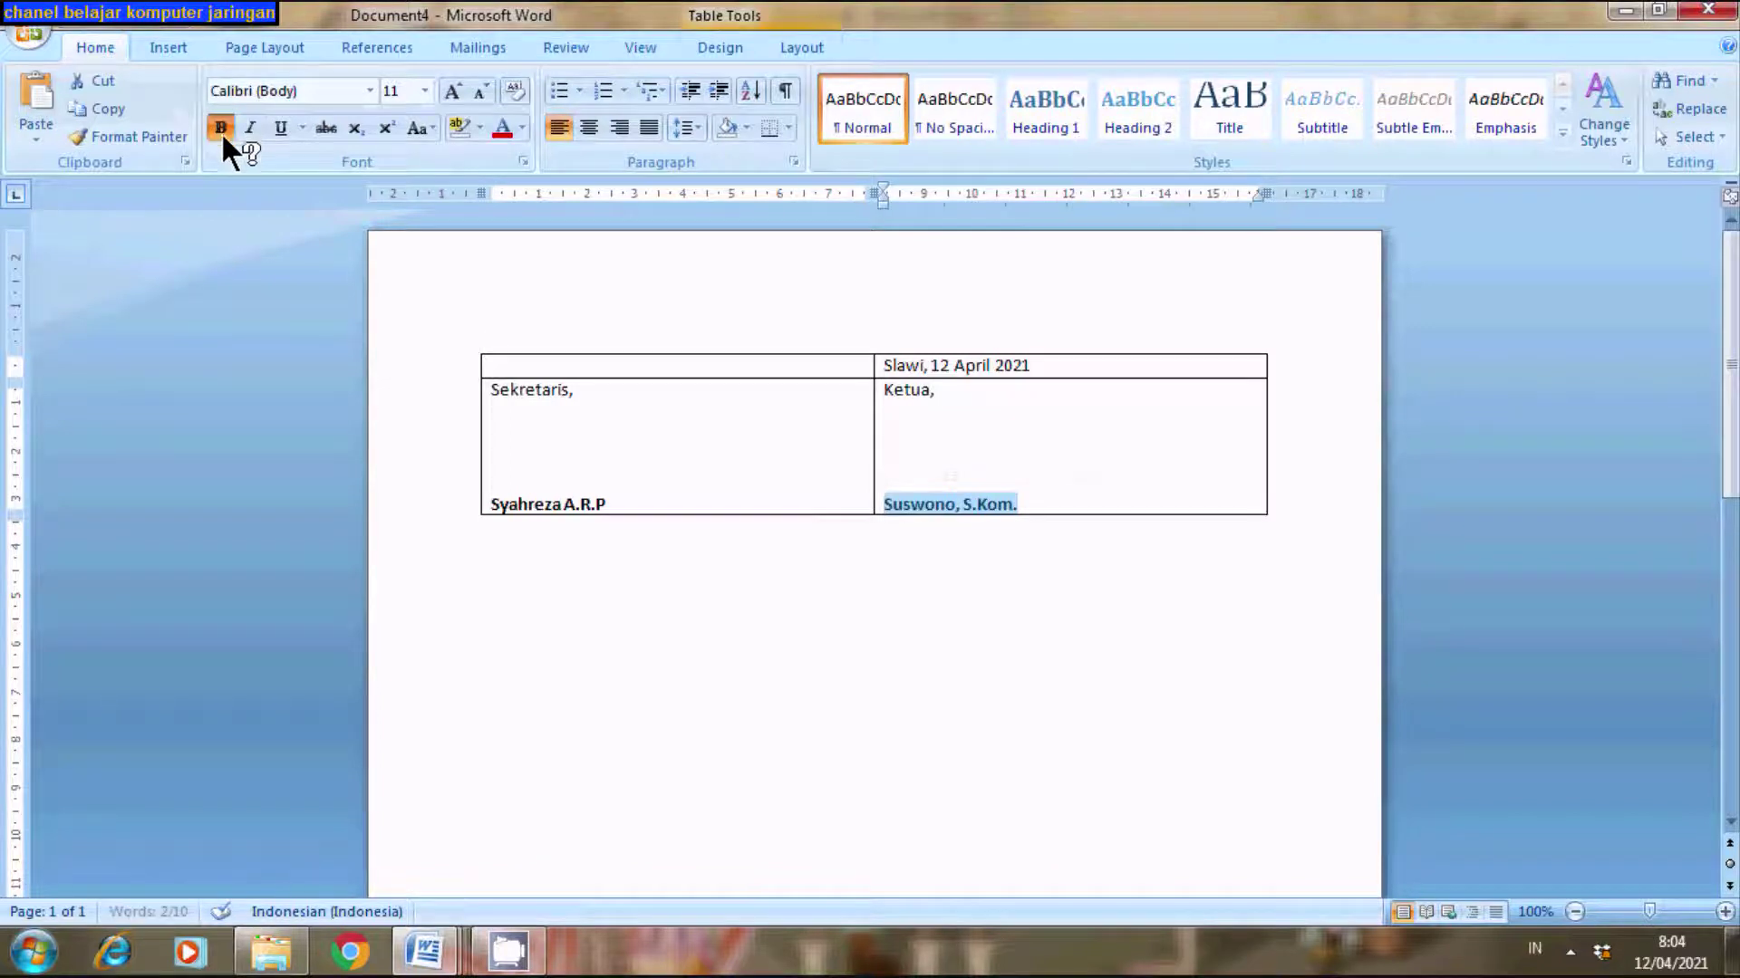
pyautogui.click(847, 688)
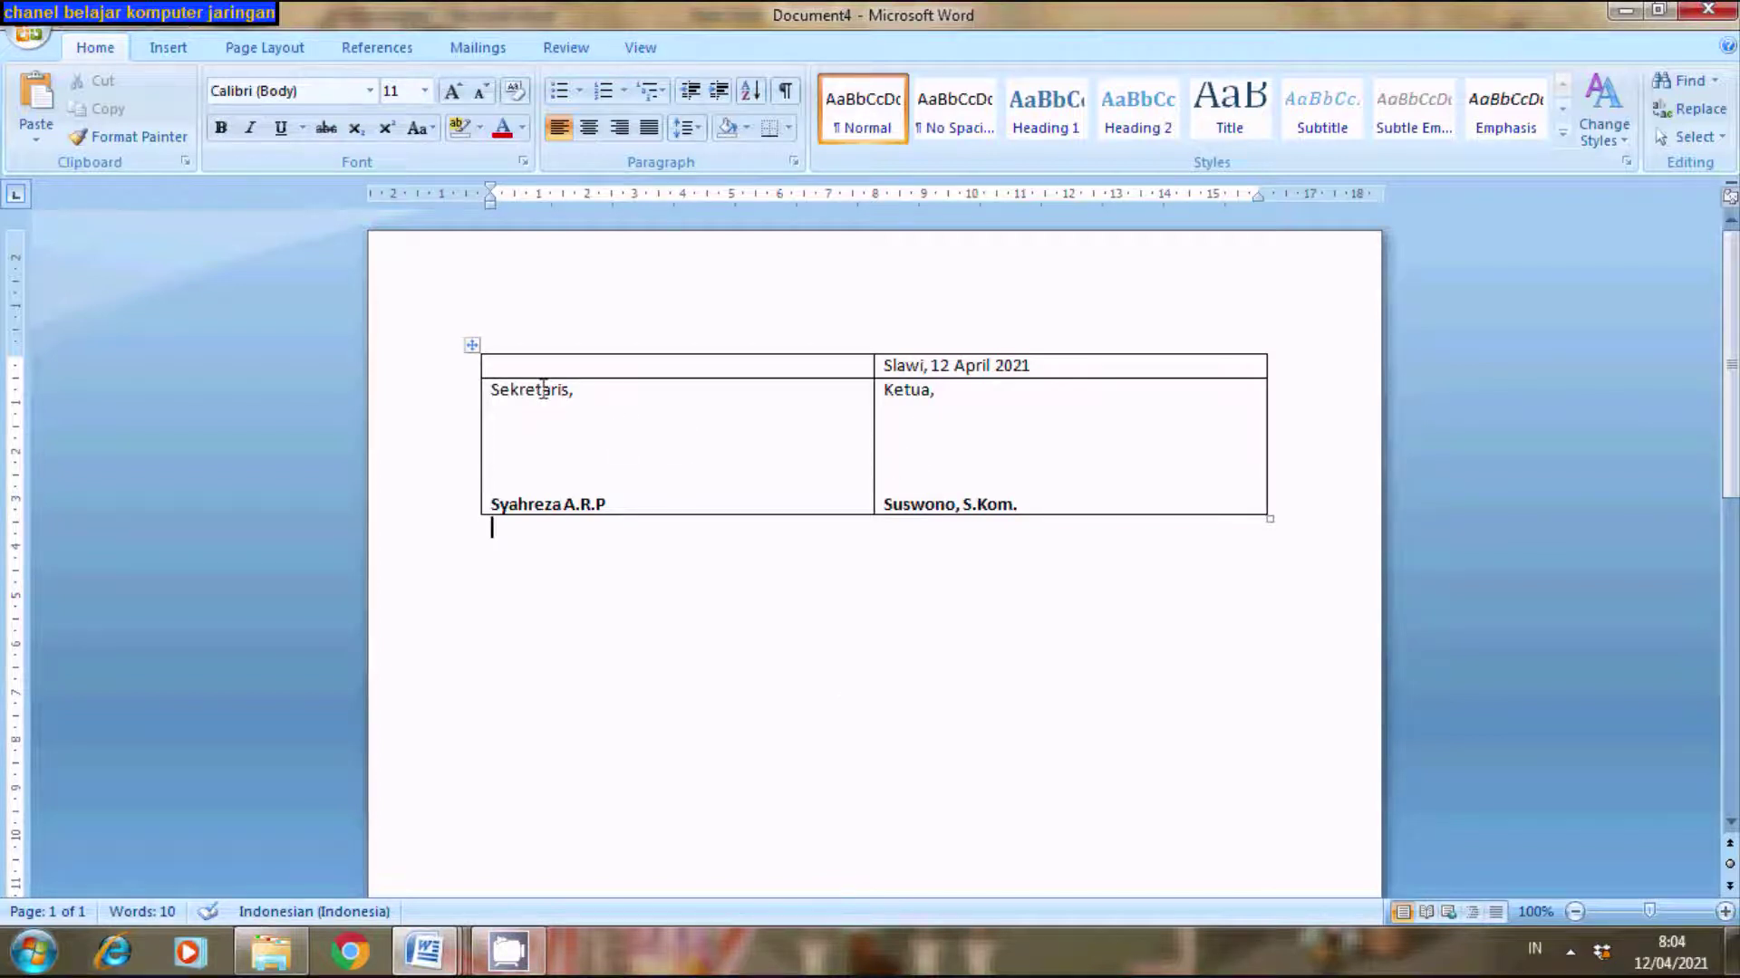
# - Center the Sekretaris and Ketua row text, then move through the date cell to below the table
pyautogui.click(465, 428)
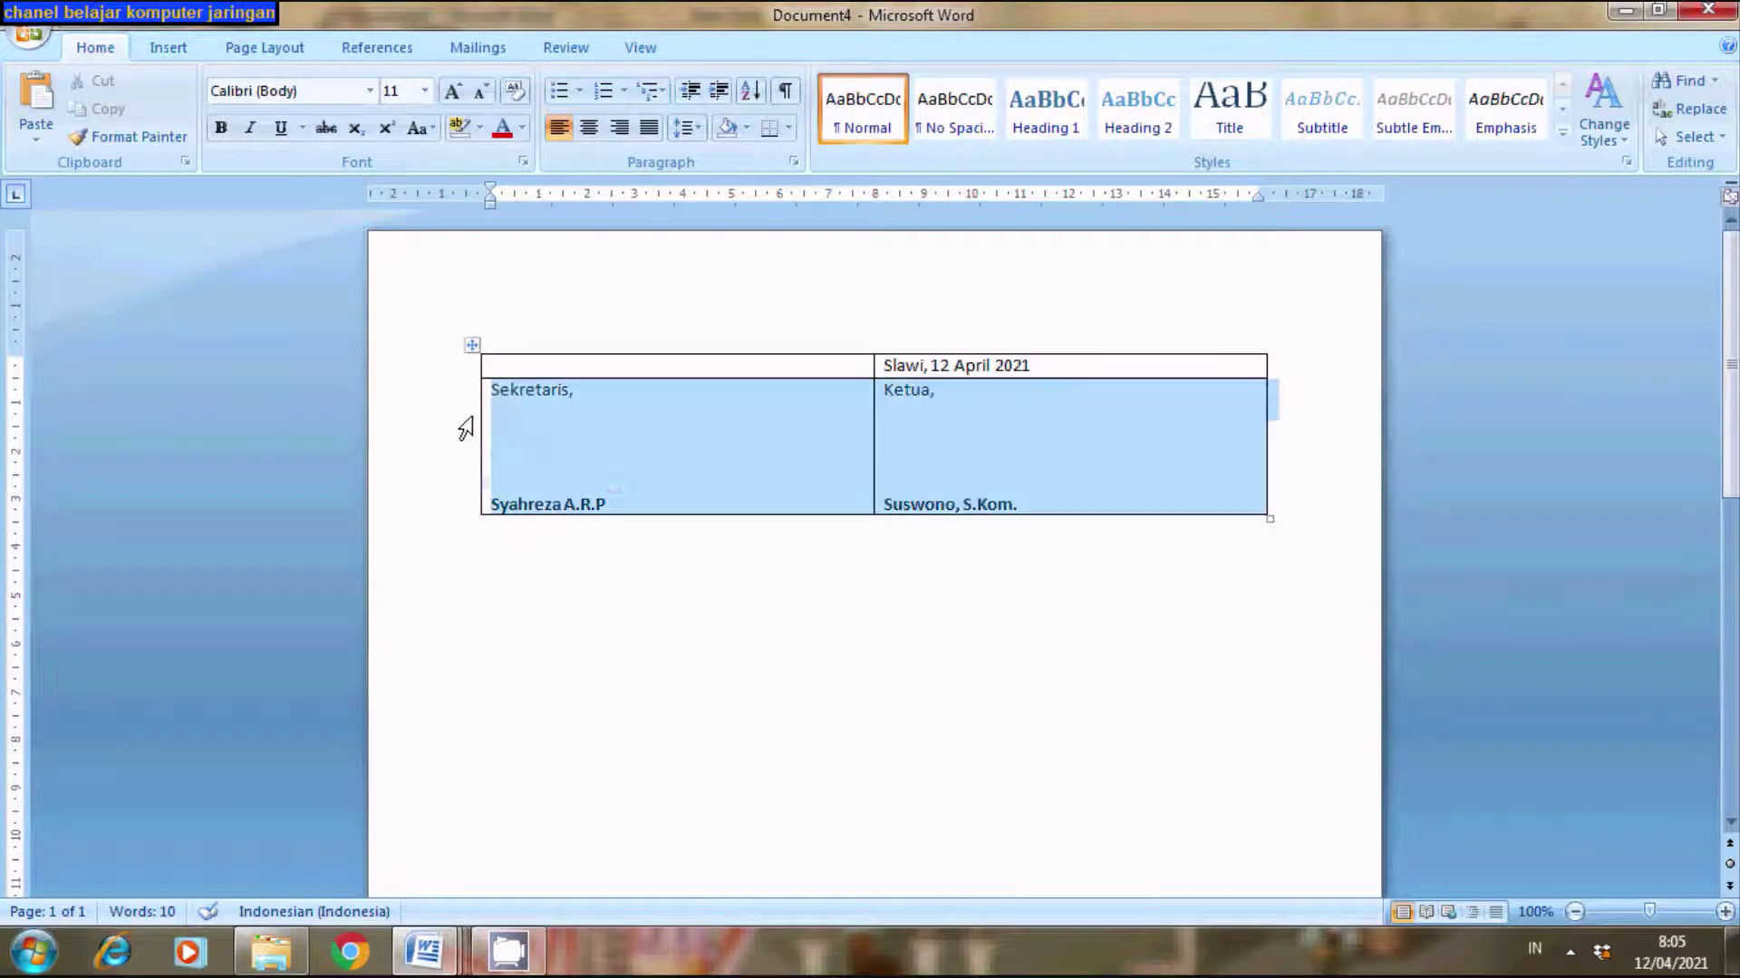
pyautogui.click(591, 133)
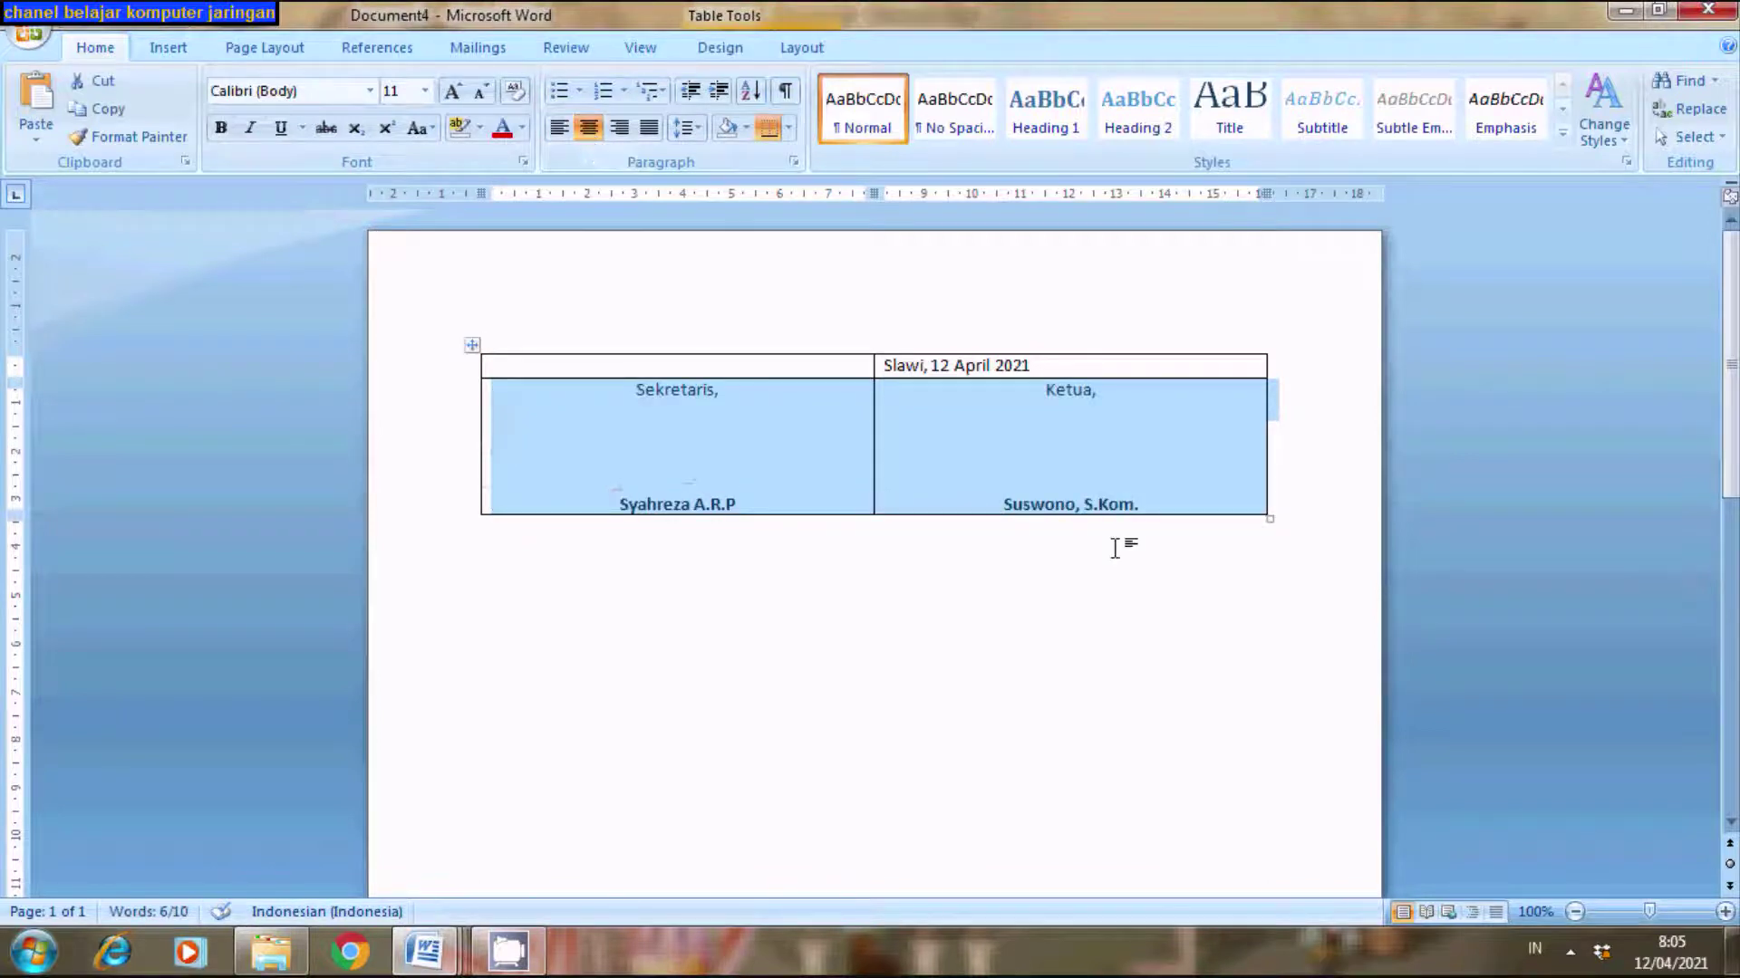
pyautogui.click(889, 369)
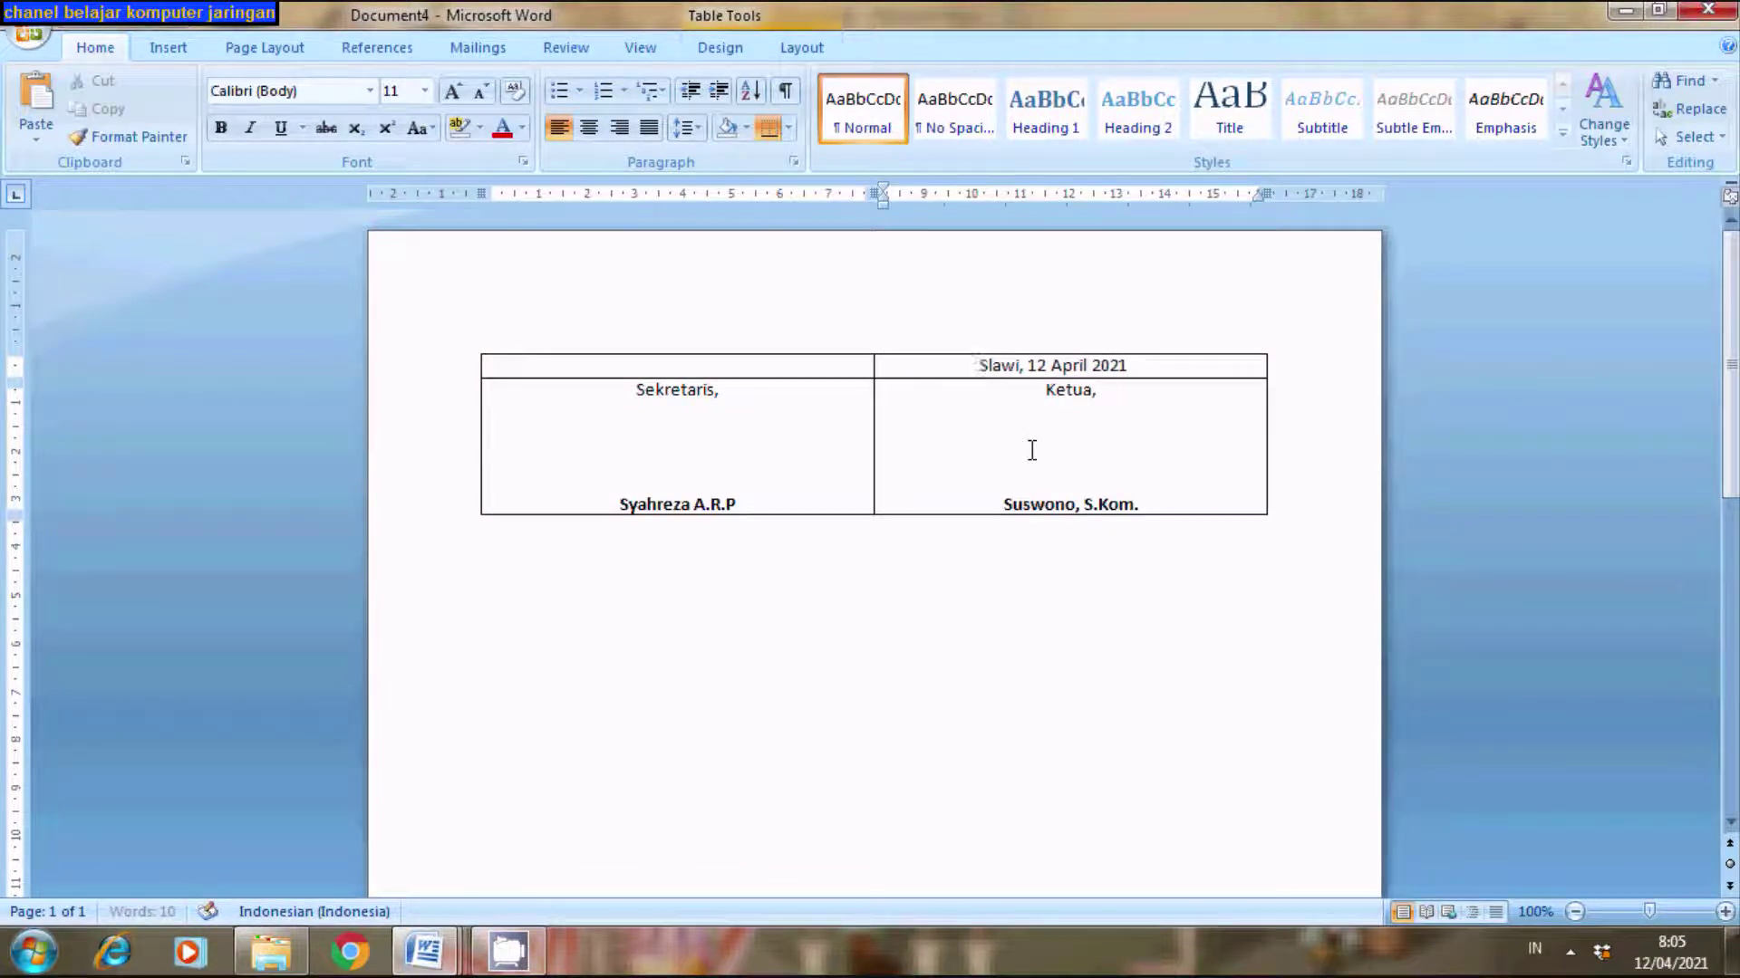
pyautogui.click(1299, 706)
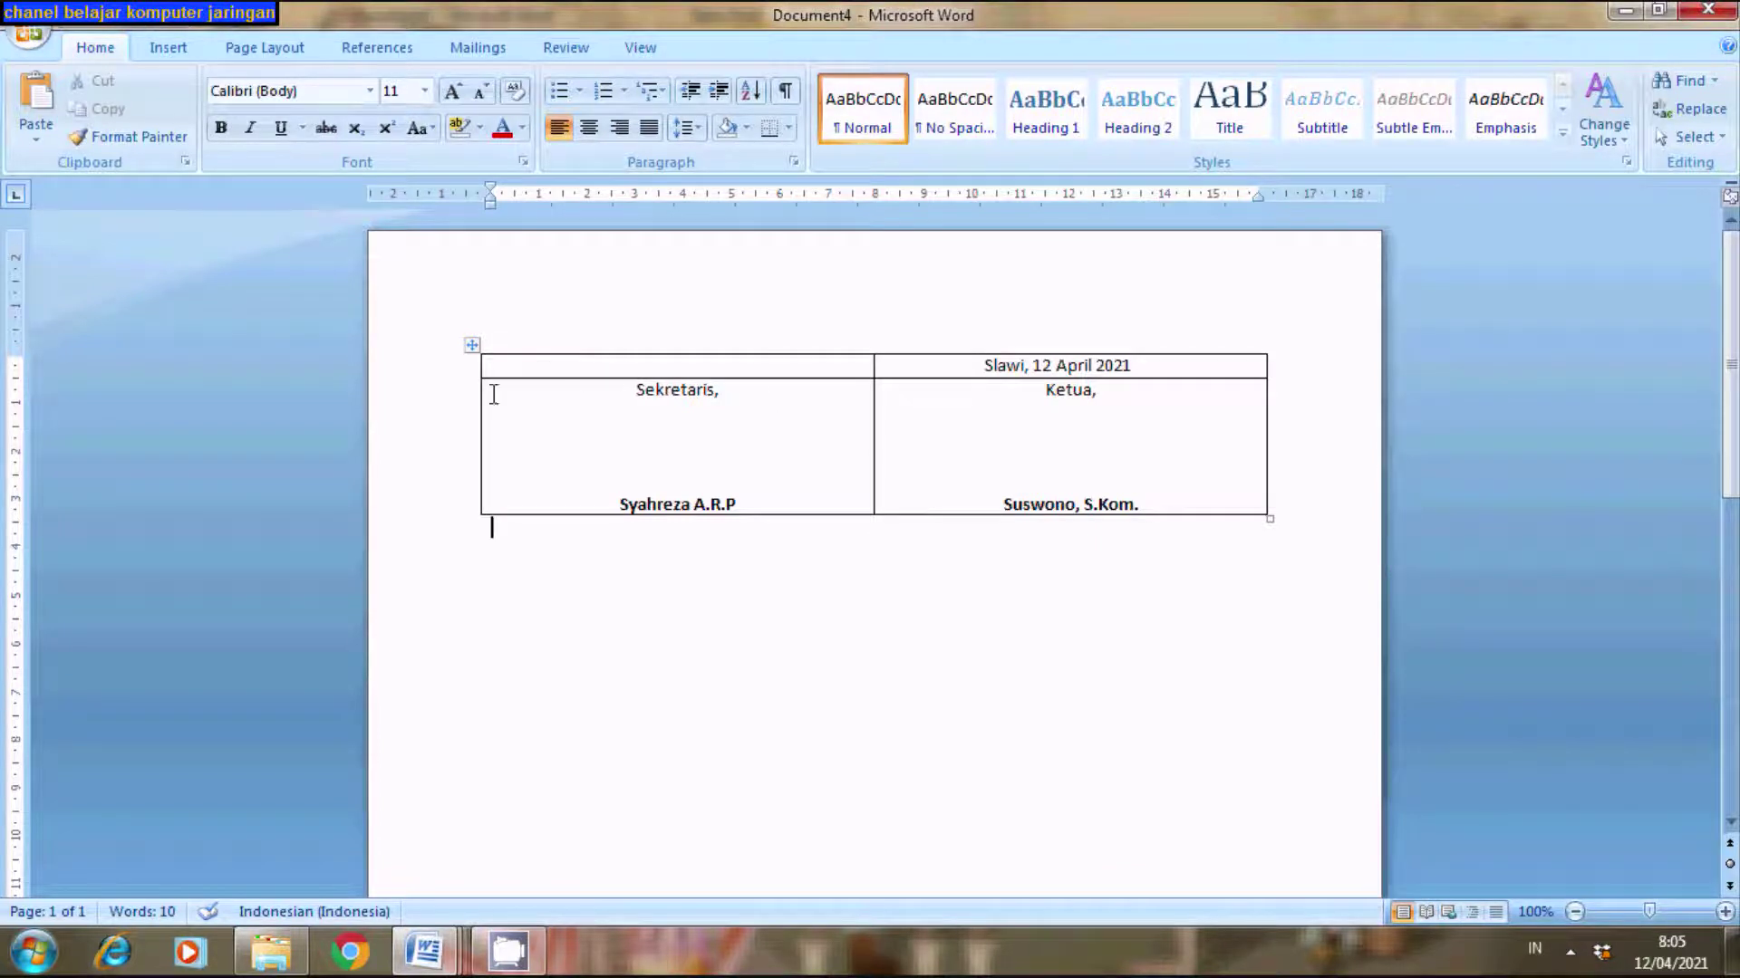
# - Set the table's borders to None through Table Properties > Borders and Shading
pyautogui.rightClick(473, 348)
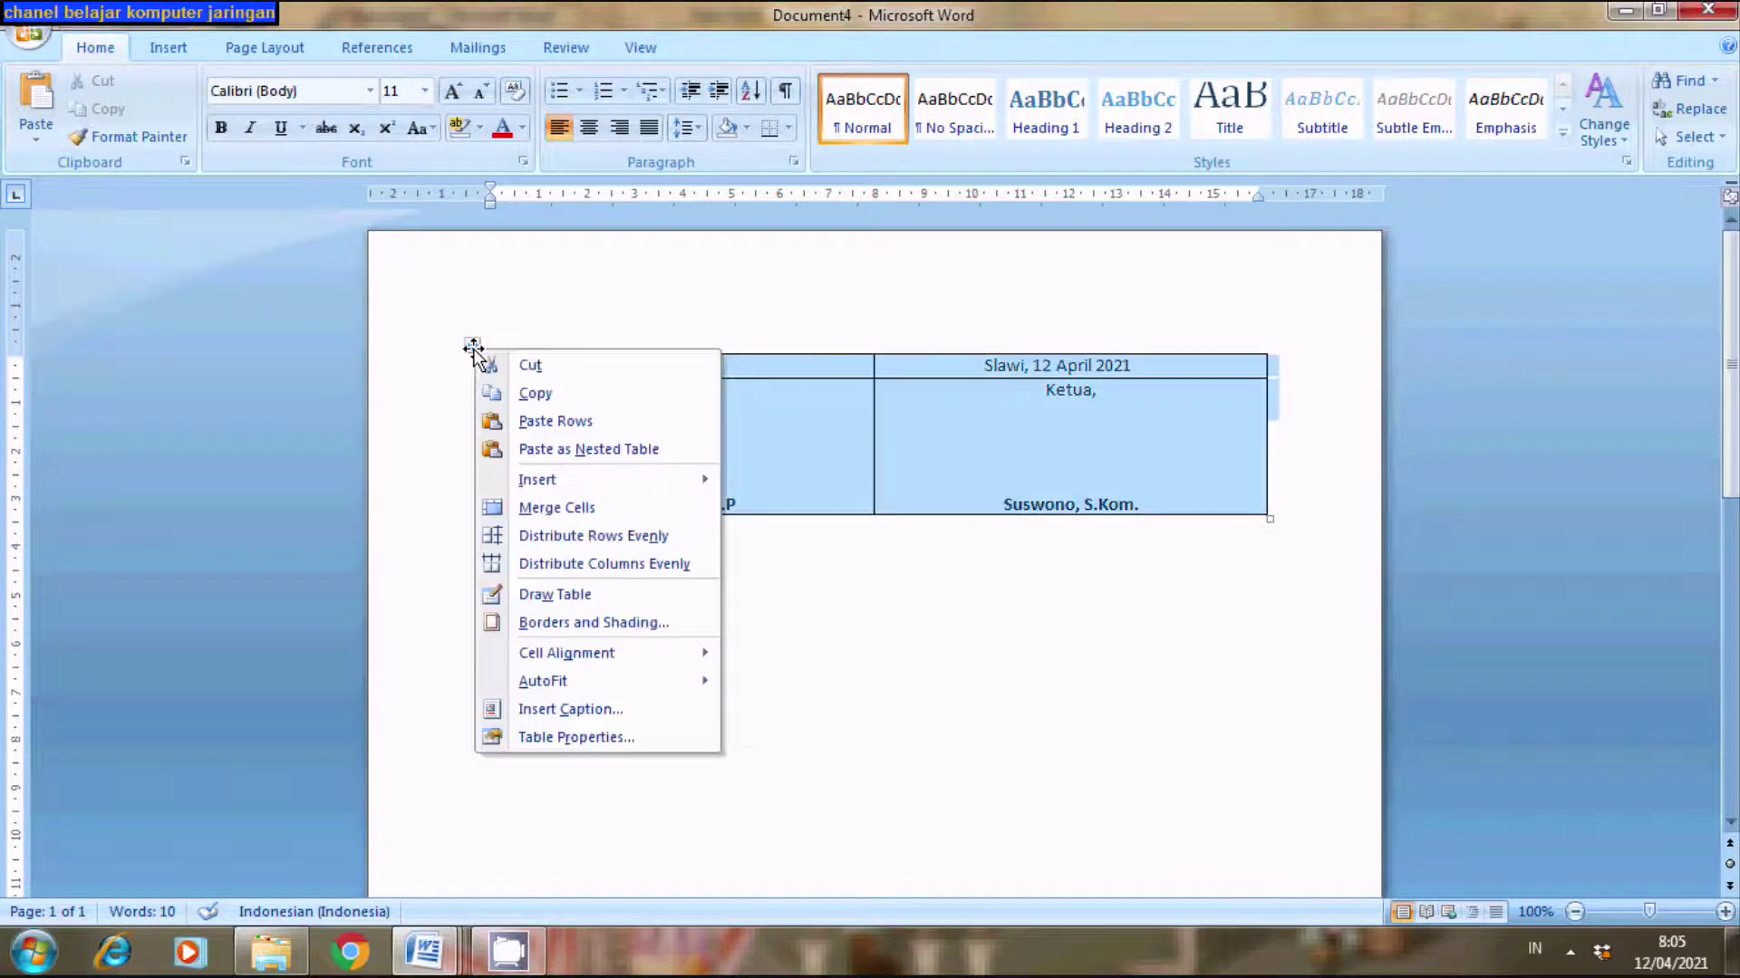
pyautogui.click(580, 738)
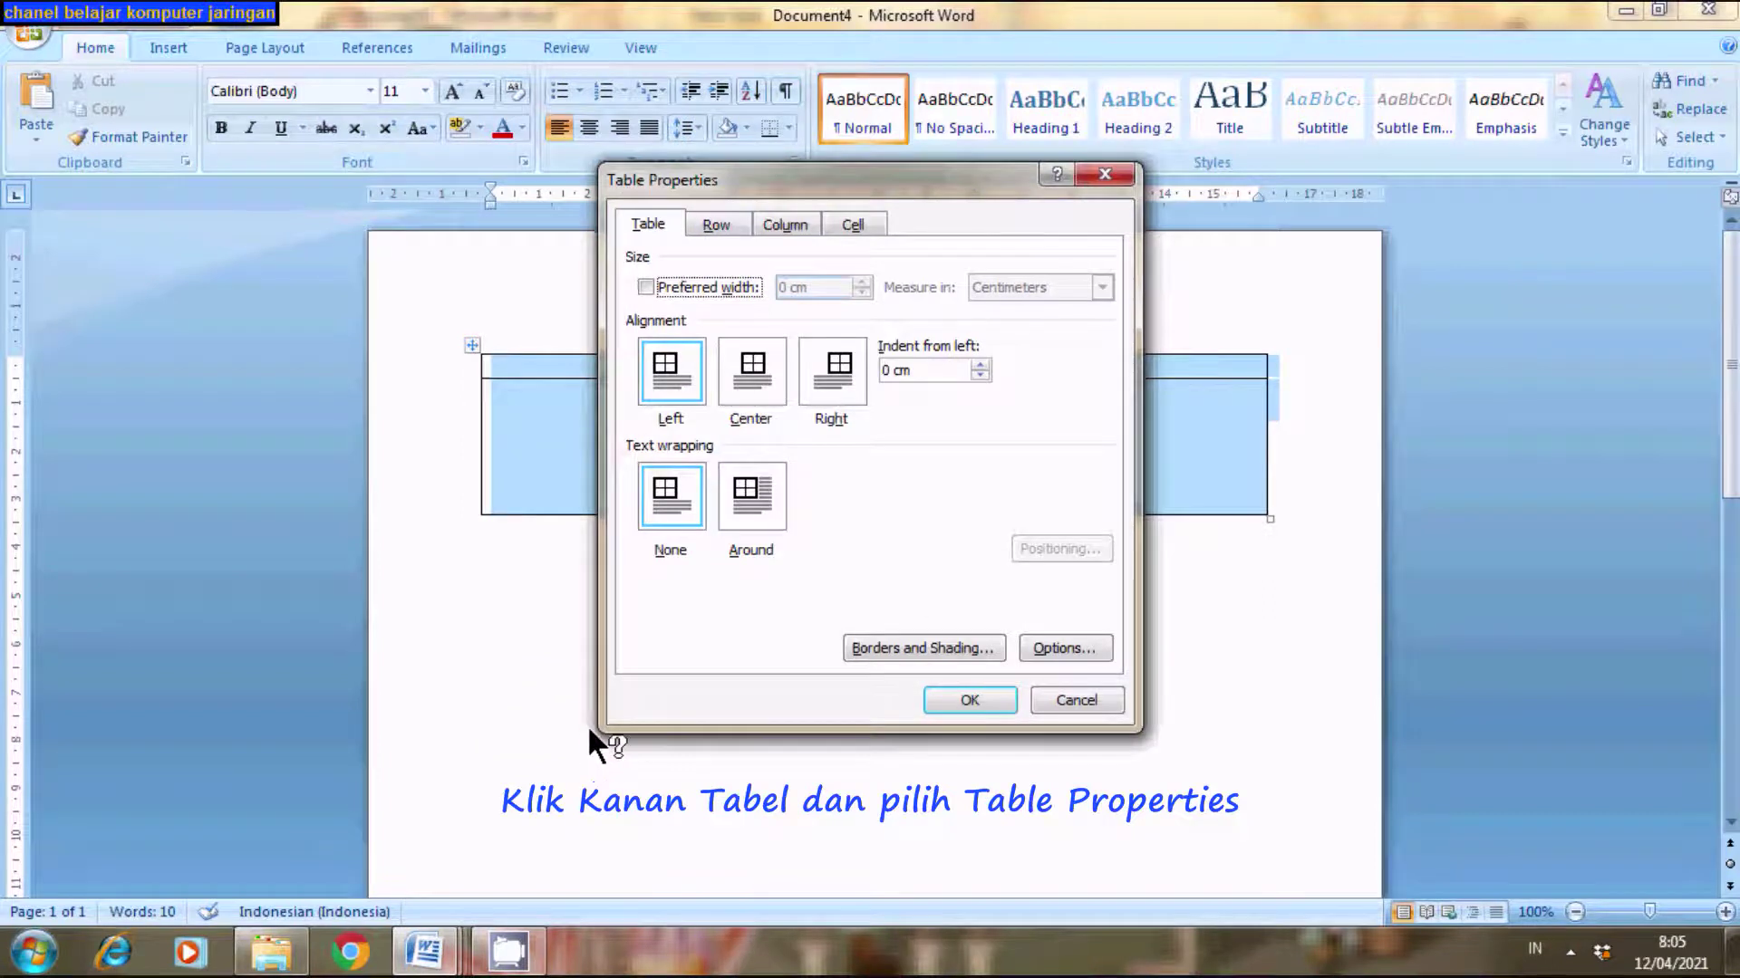
pyautogui.click(878, 649)
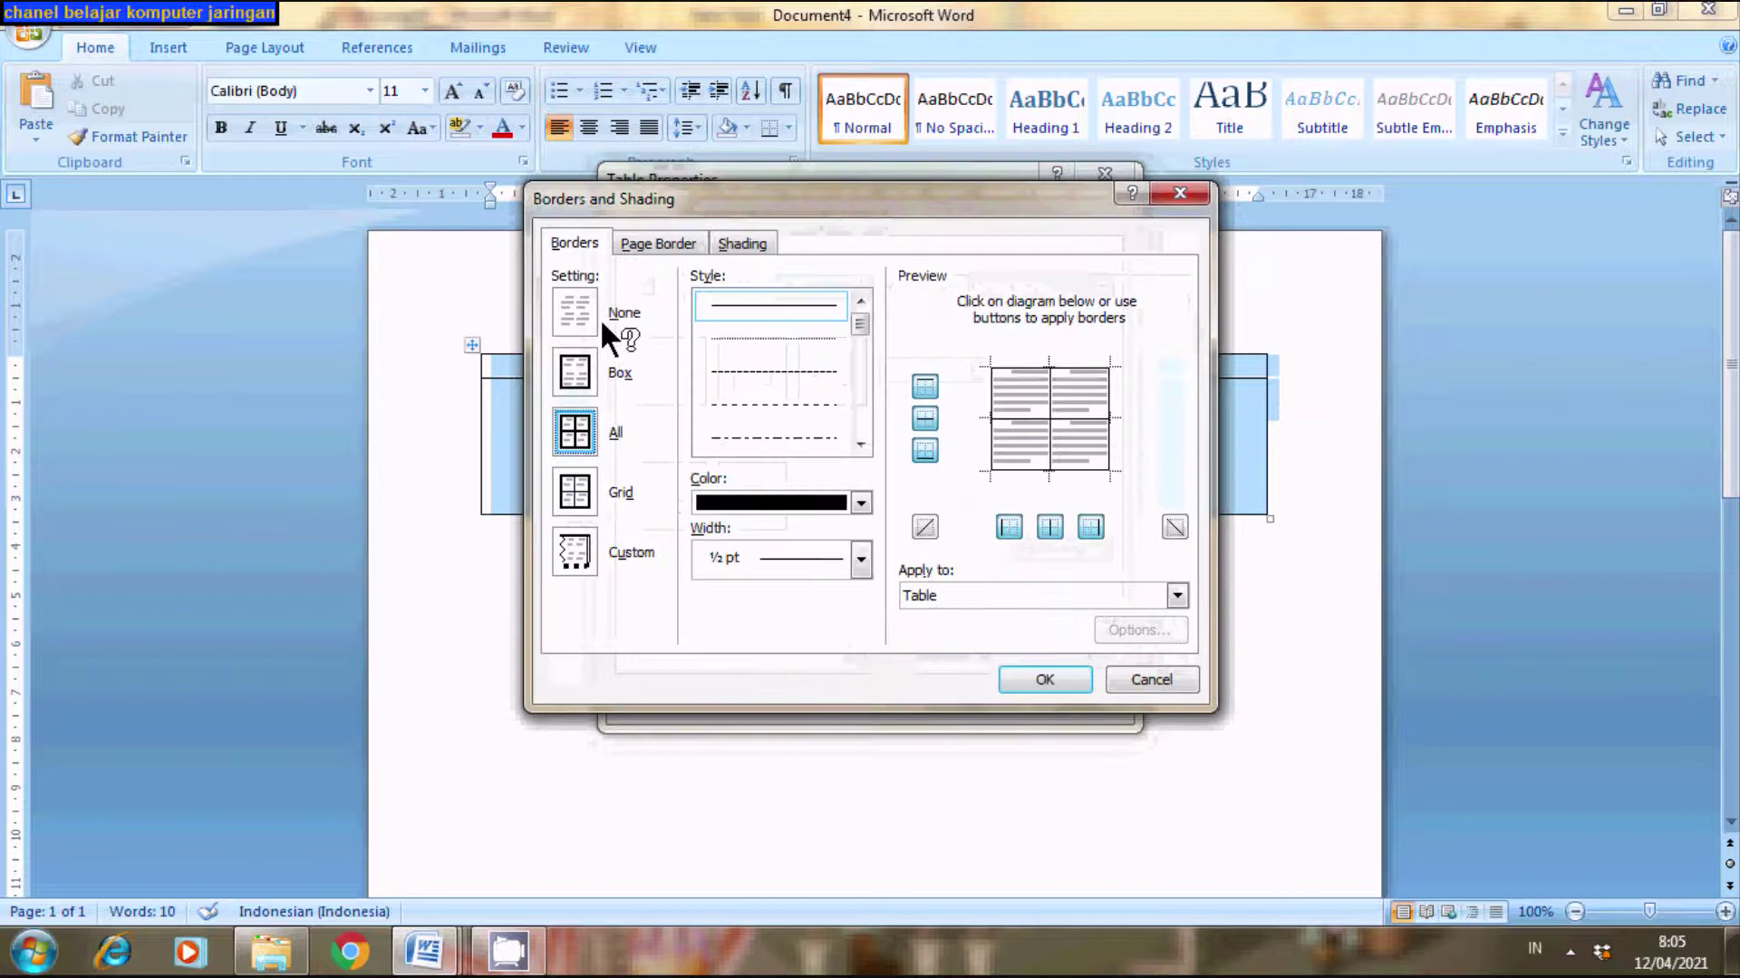
pyautogui.click(589, 312)
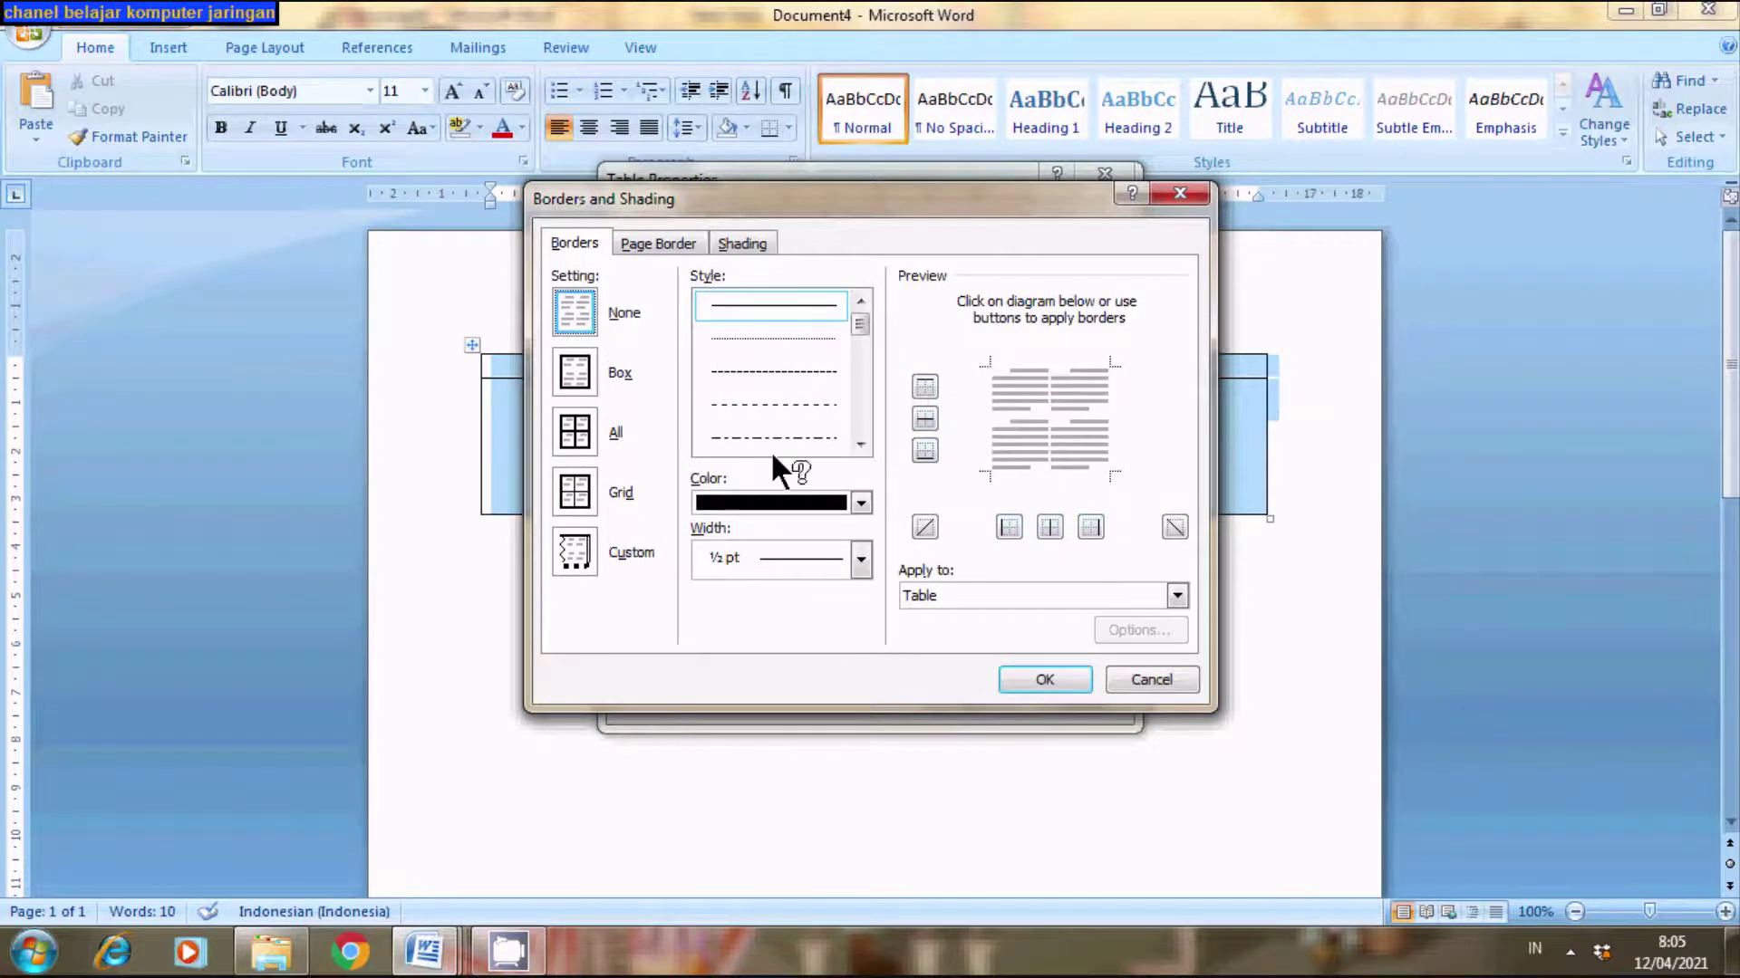
pyautogui.click(1036, 677)
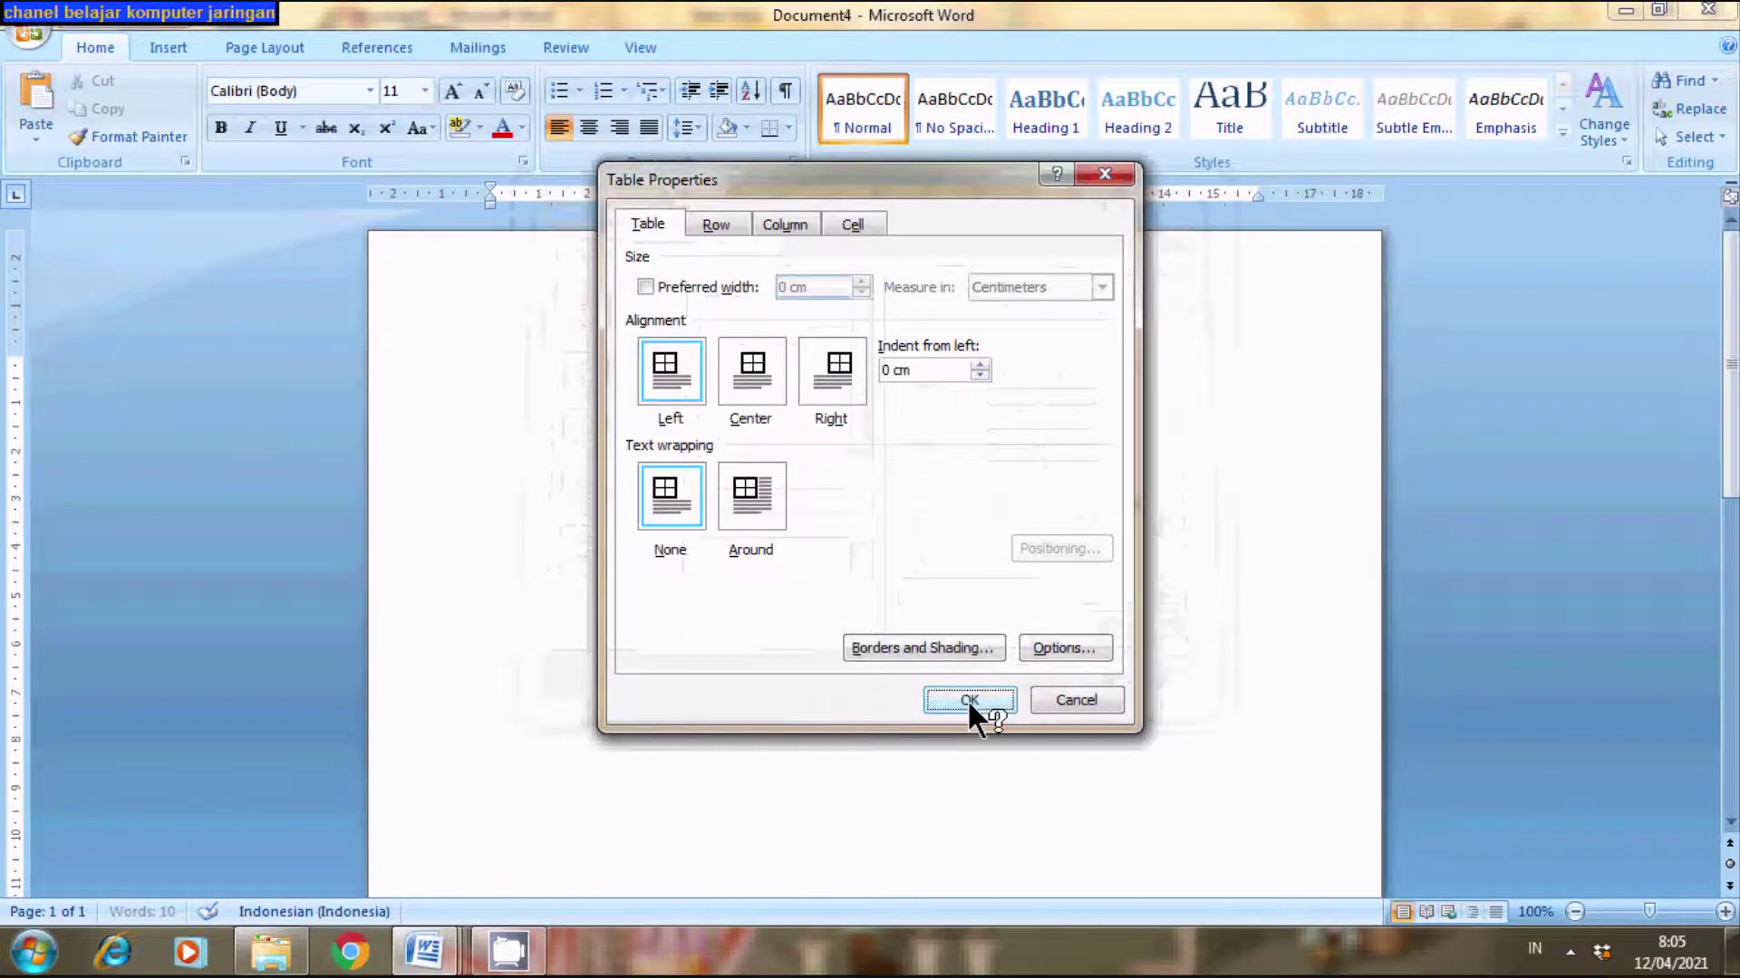
pyautogui.click(966, 699)
pyautogui.click(1007, 758)
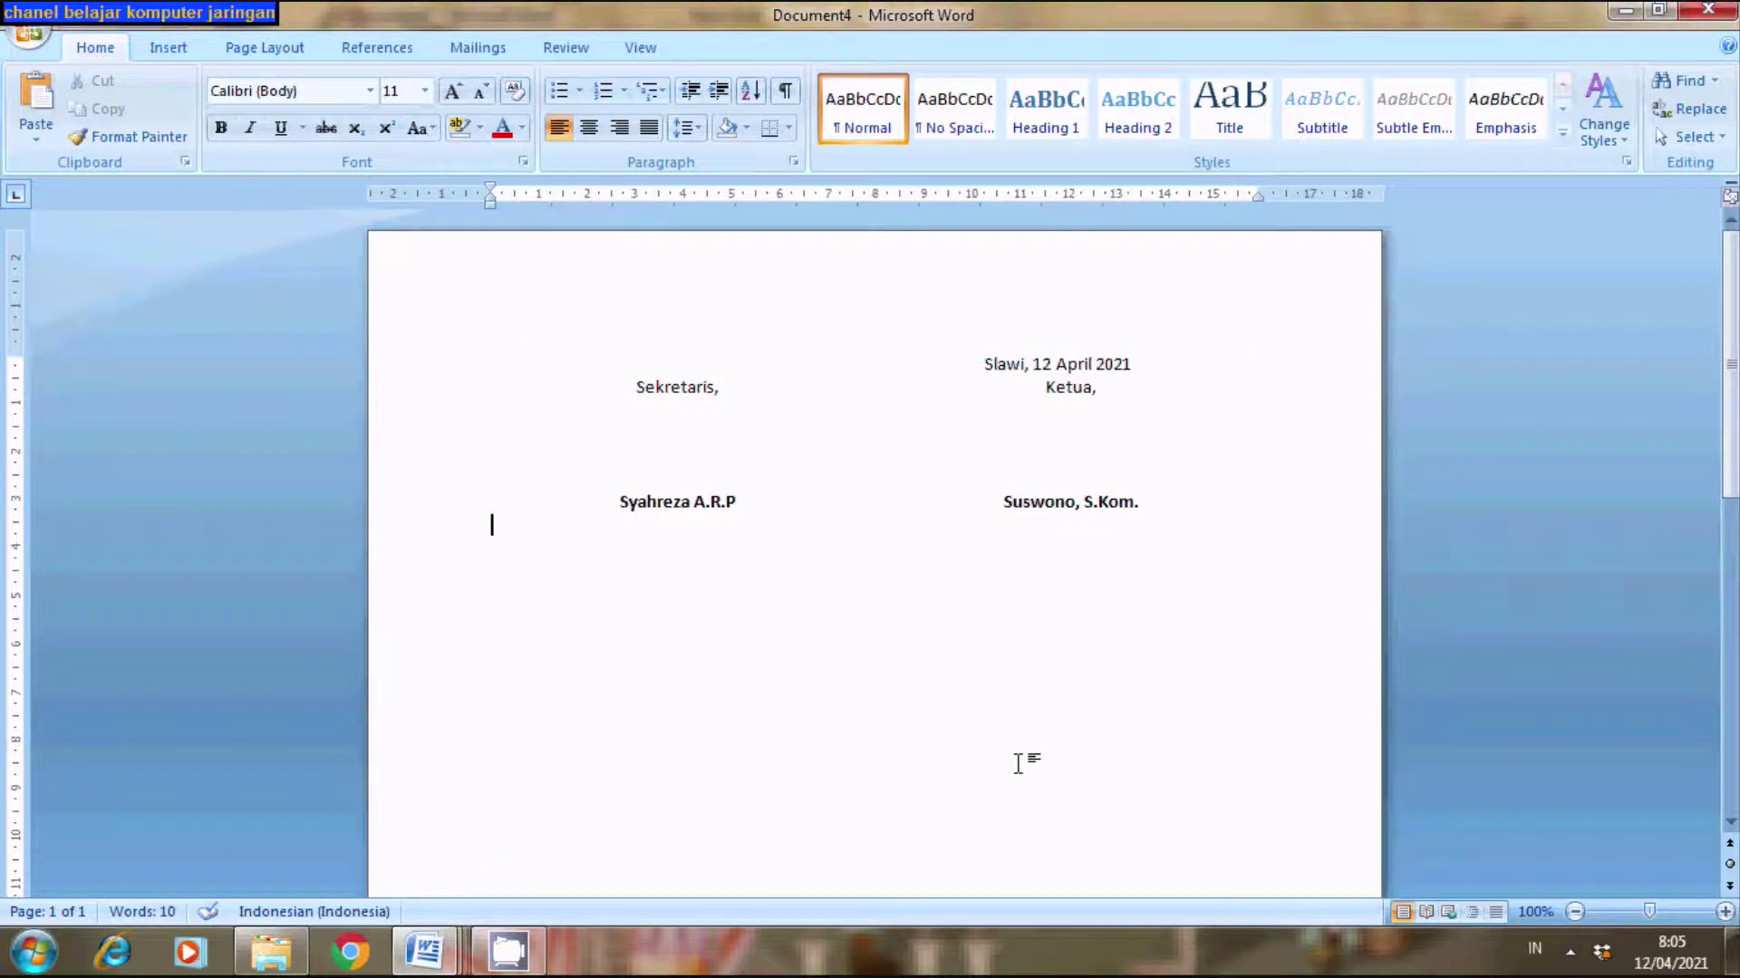
pyautogui.moveTo(567, 405)
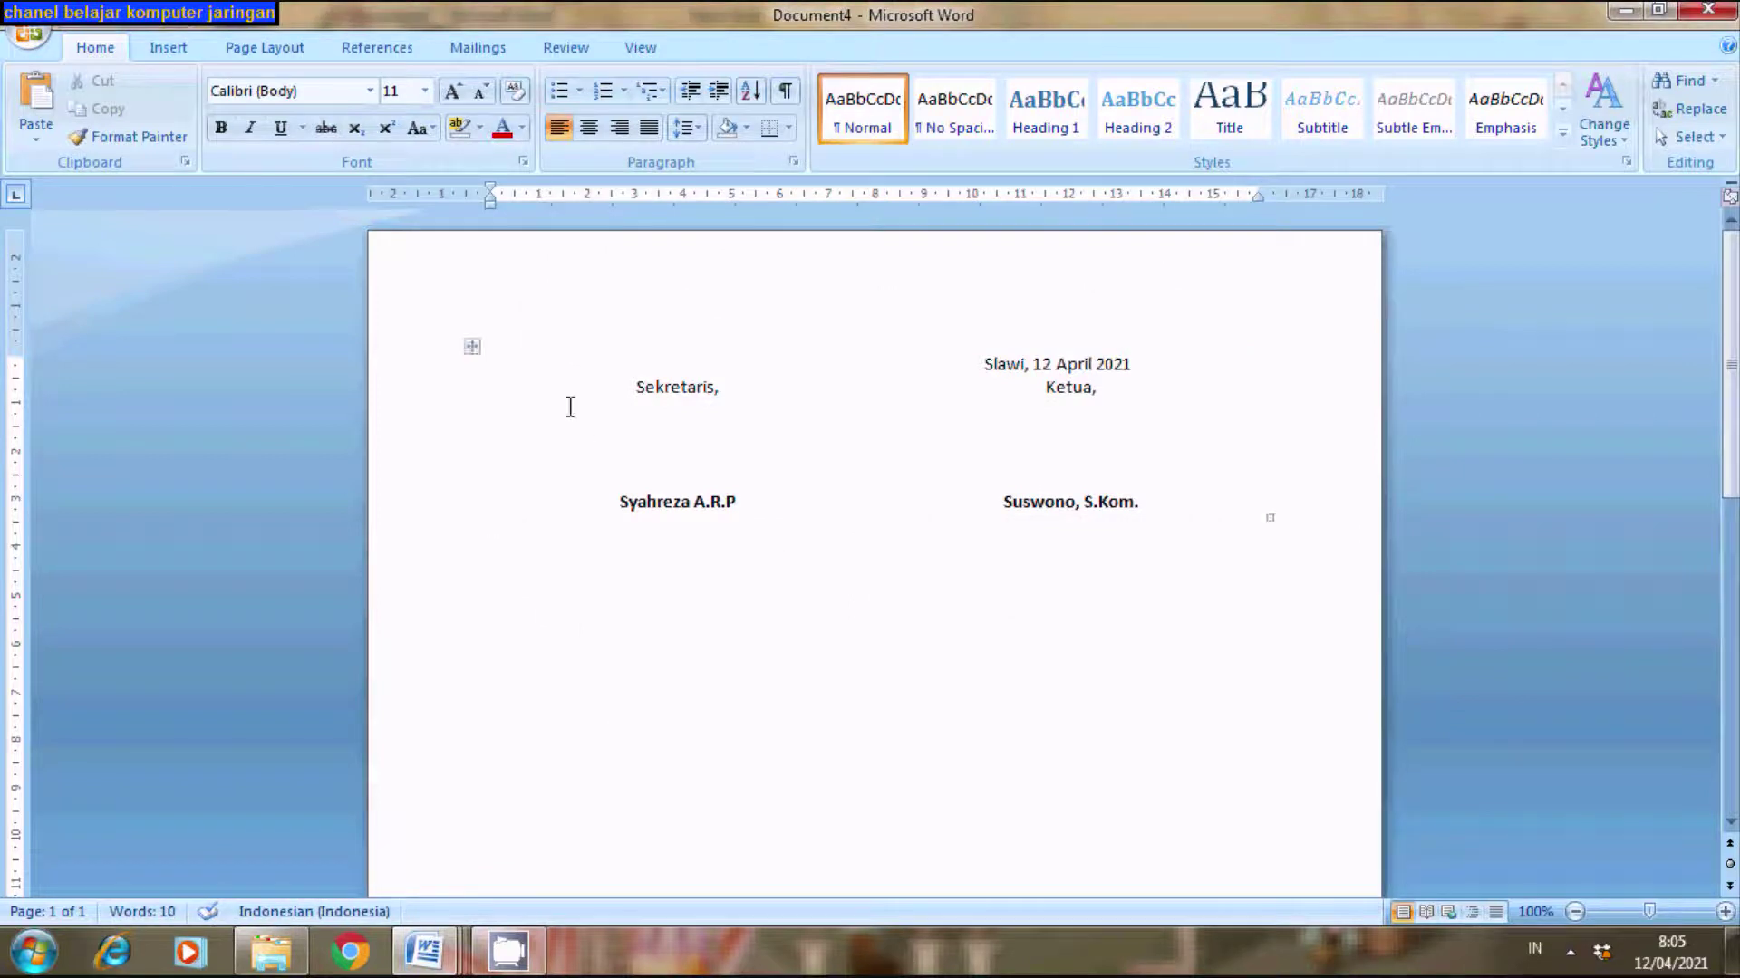
pyautogui.click(475, 350)
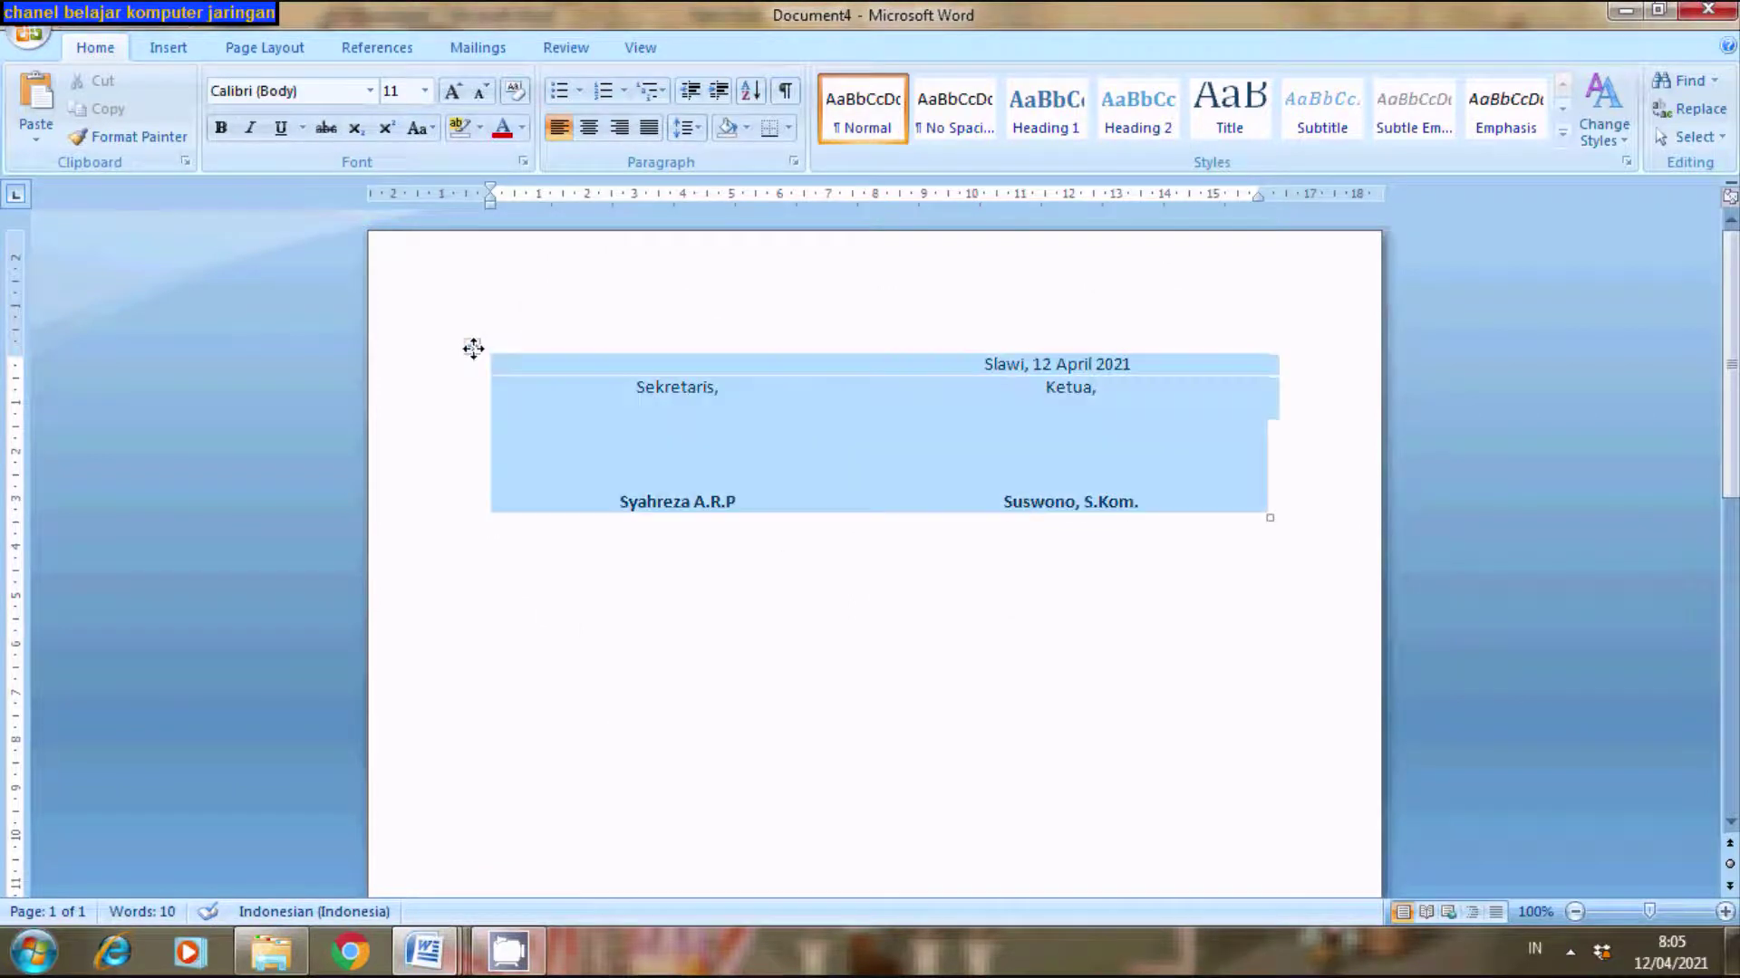
pyautogui.click(891, 658)
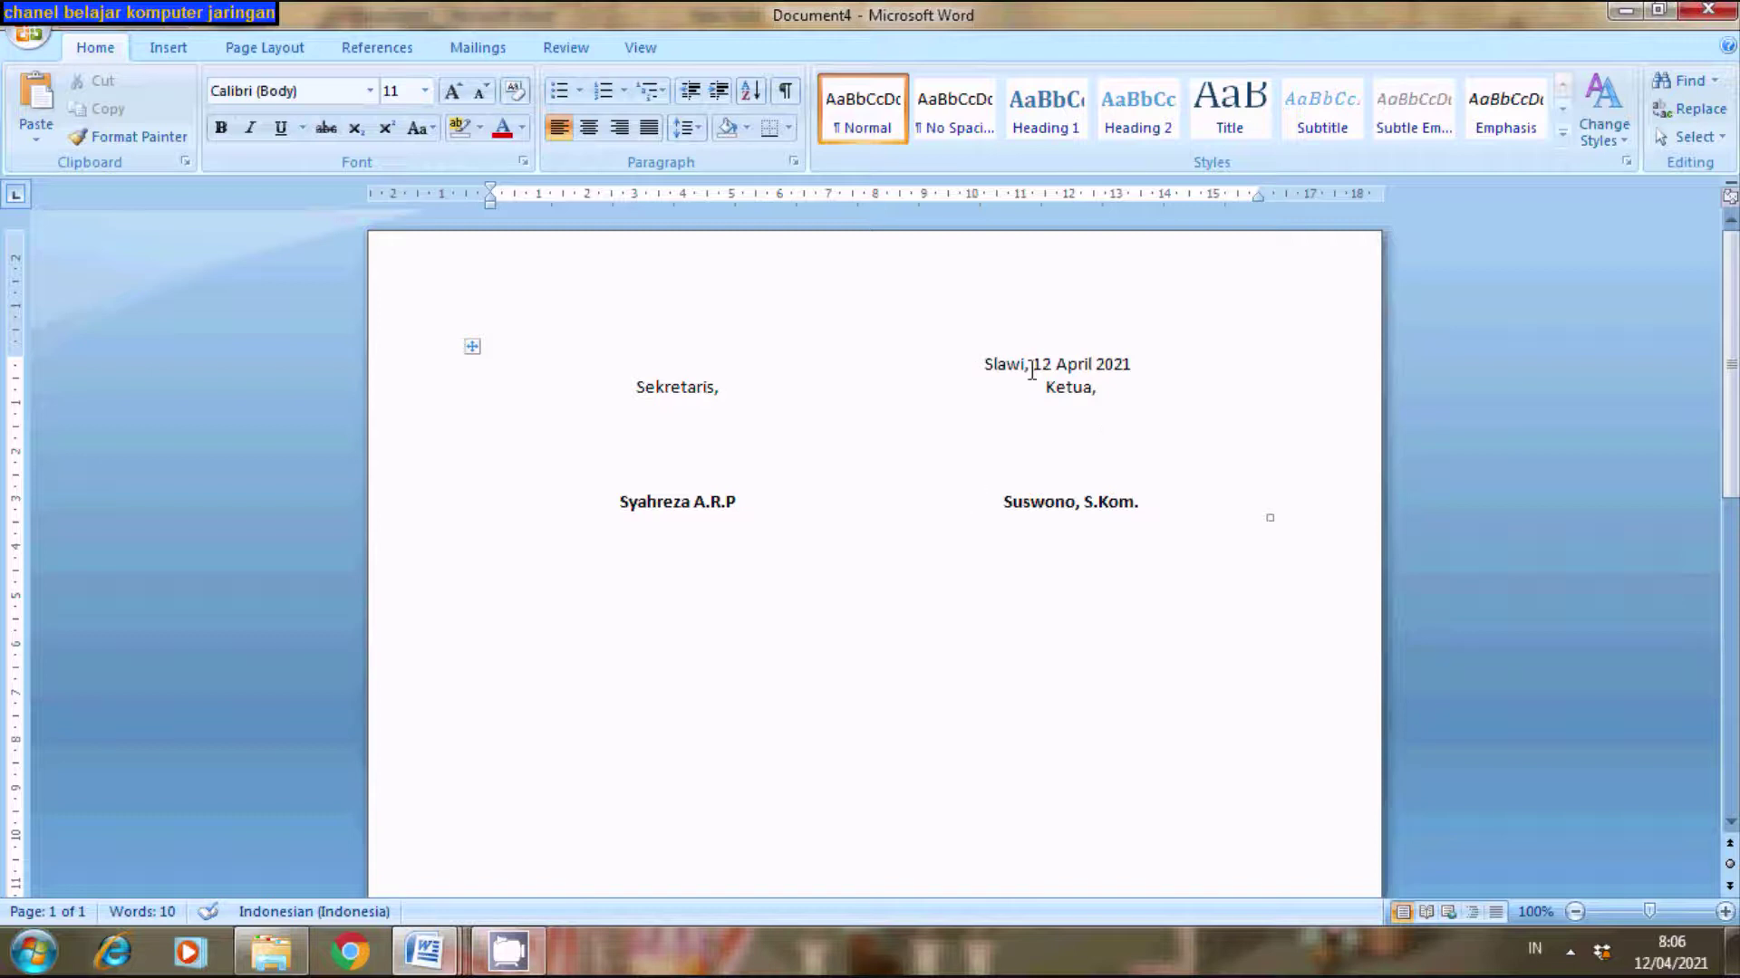
pyautogui.click(977, 366)
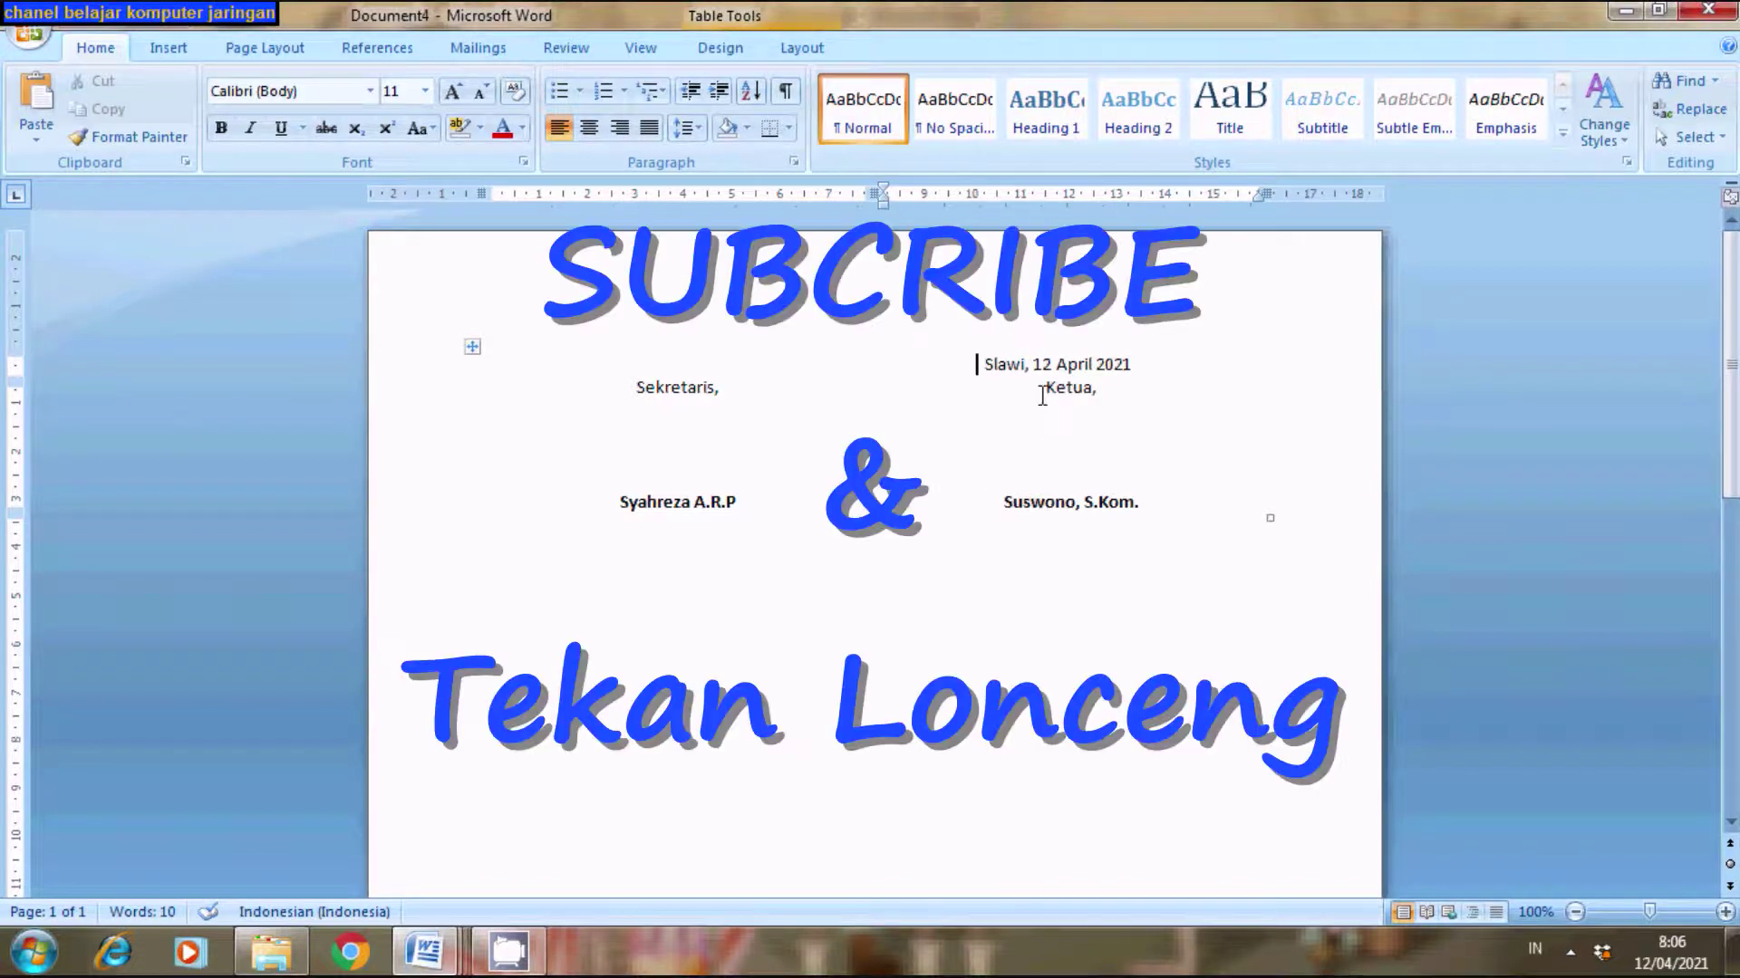
pyautogui.click(626, 399)
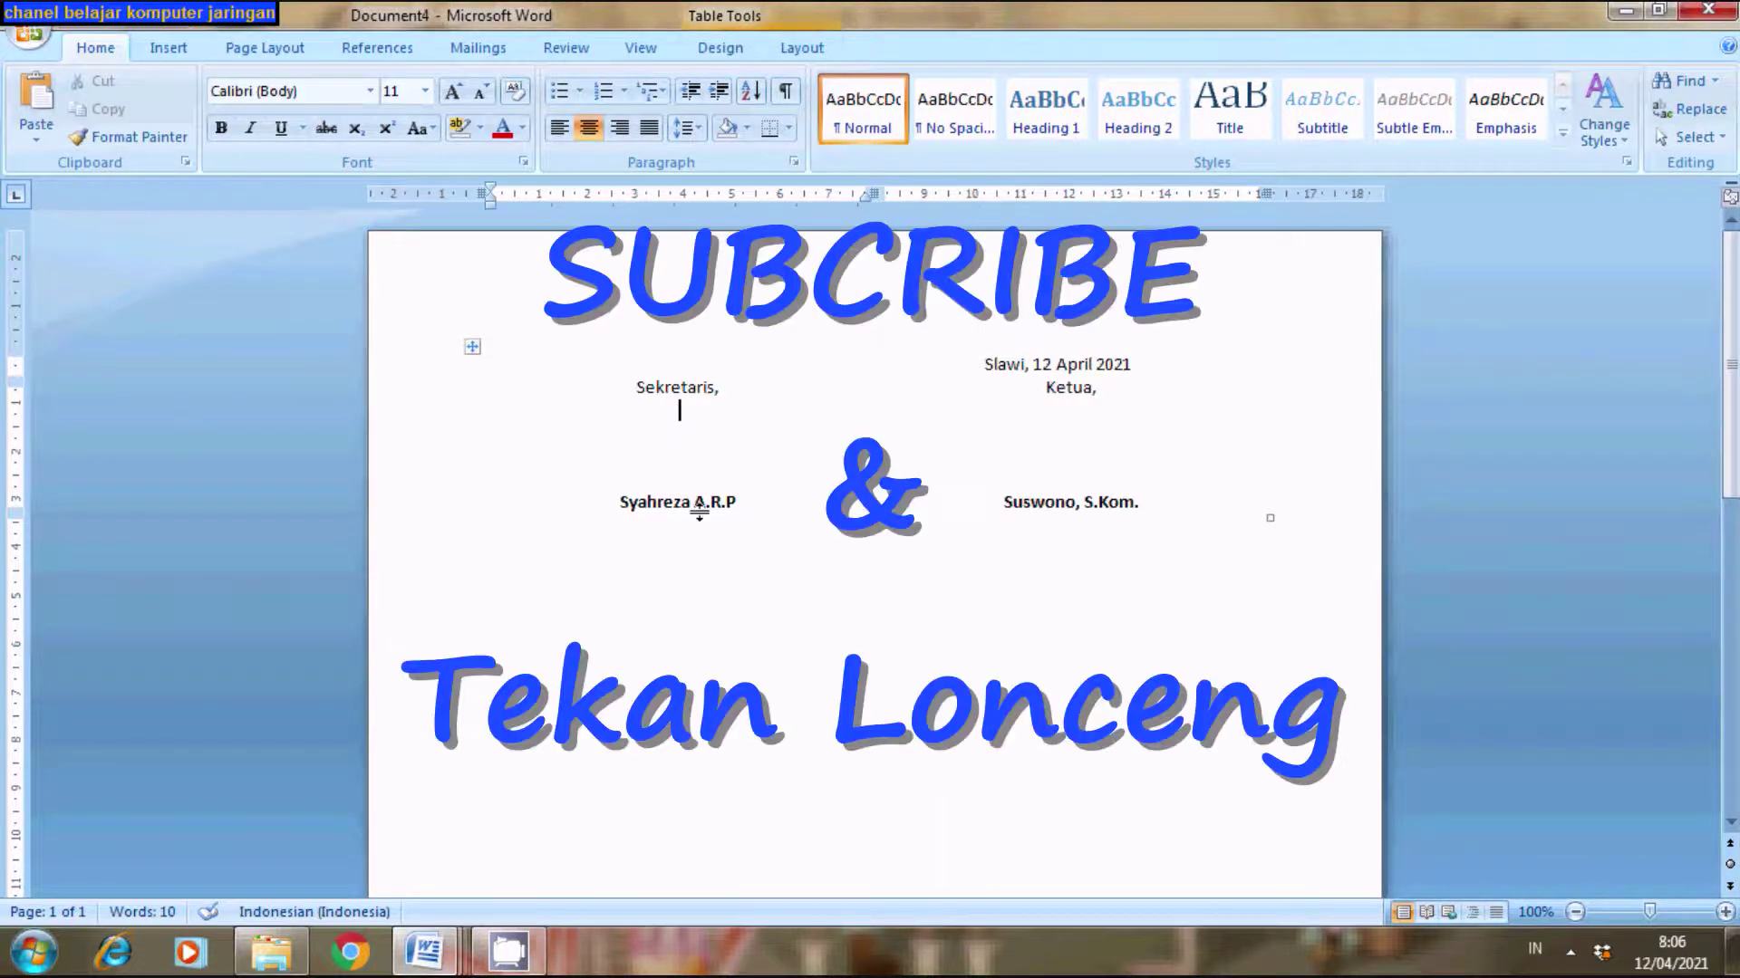
pyautogui.click(1097, 450)
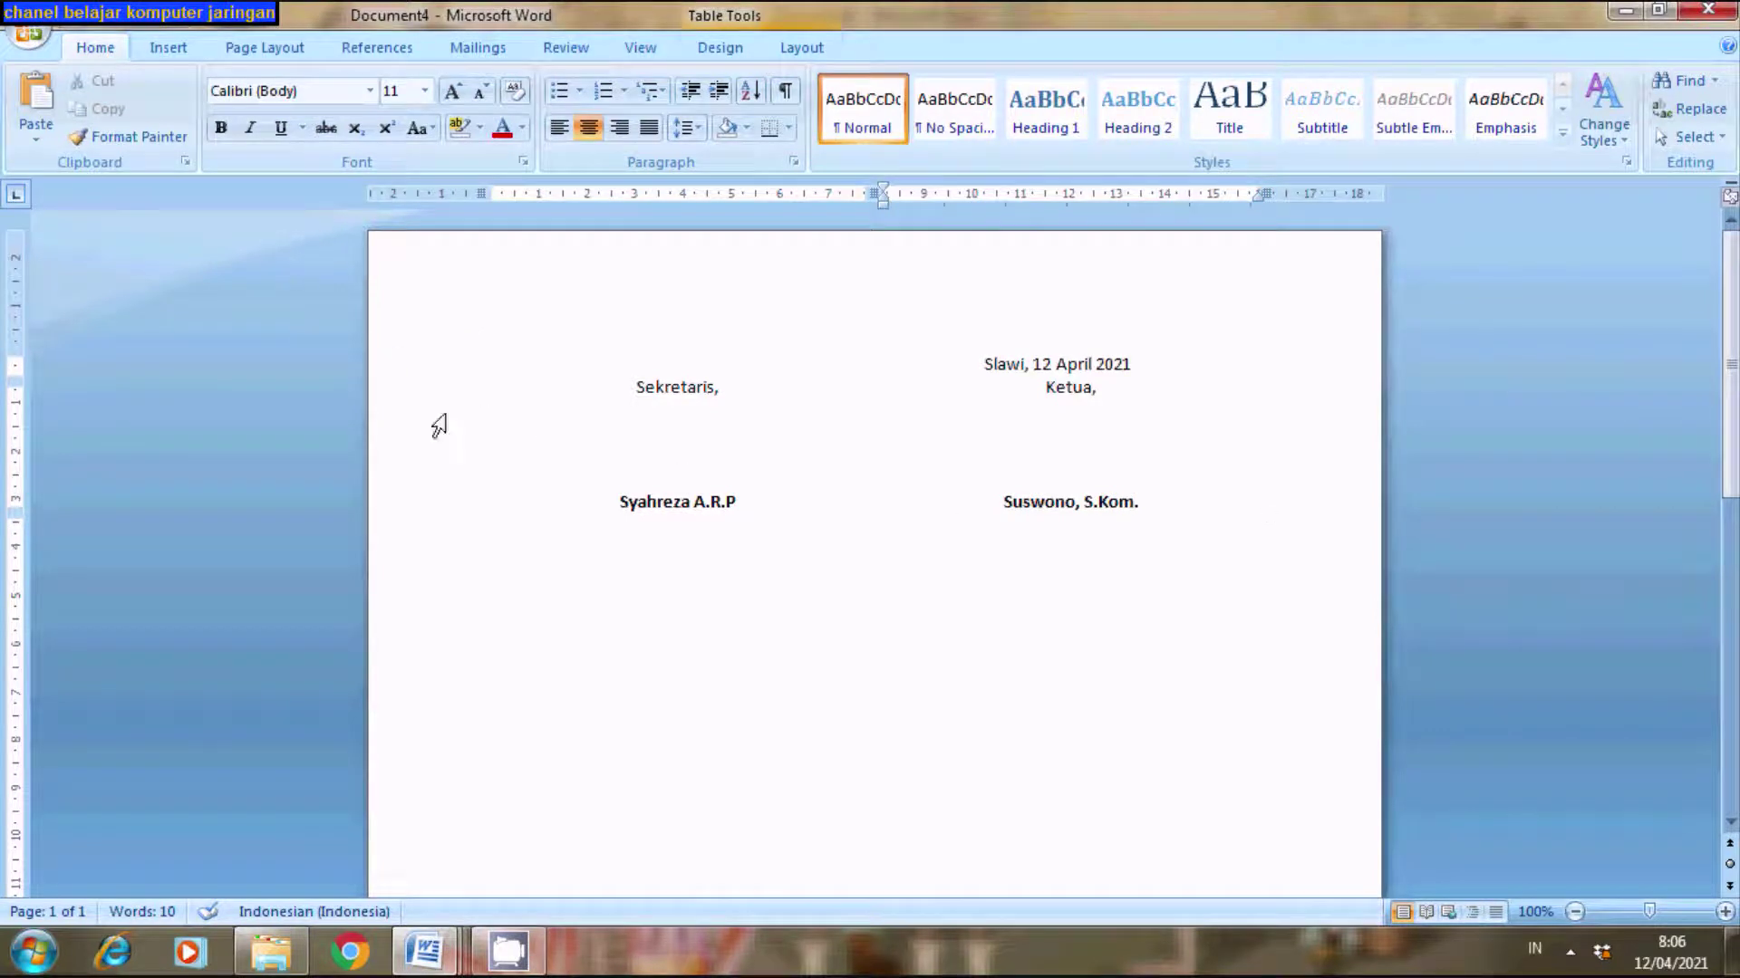
# - Create a new blank document, Document5
pyautogui.click(20, 34)
pyautogui.click(45, 74)
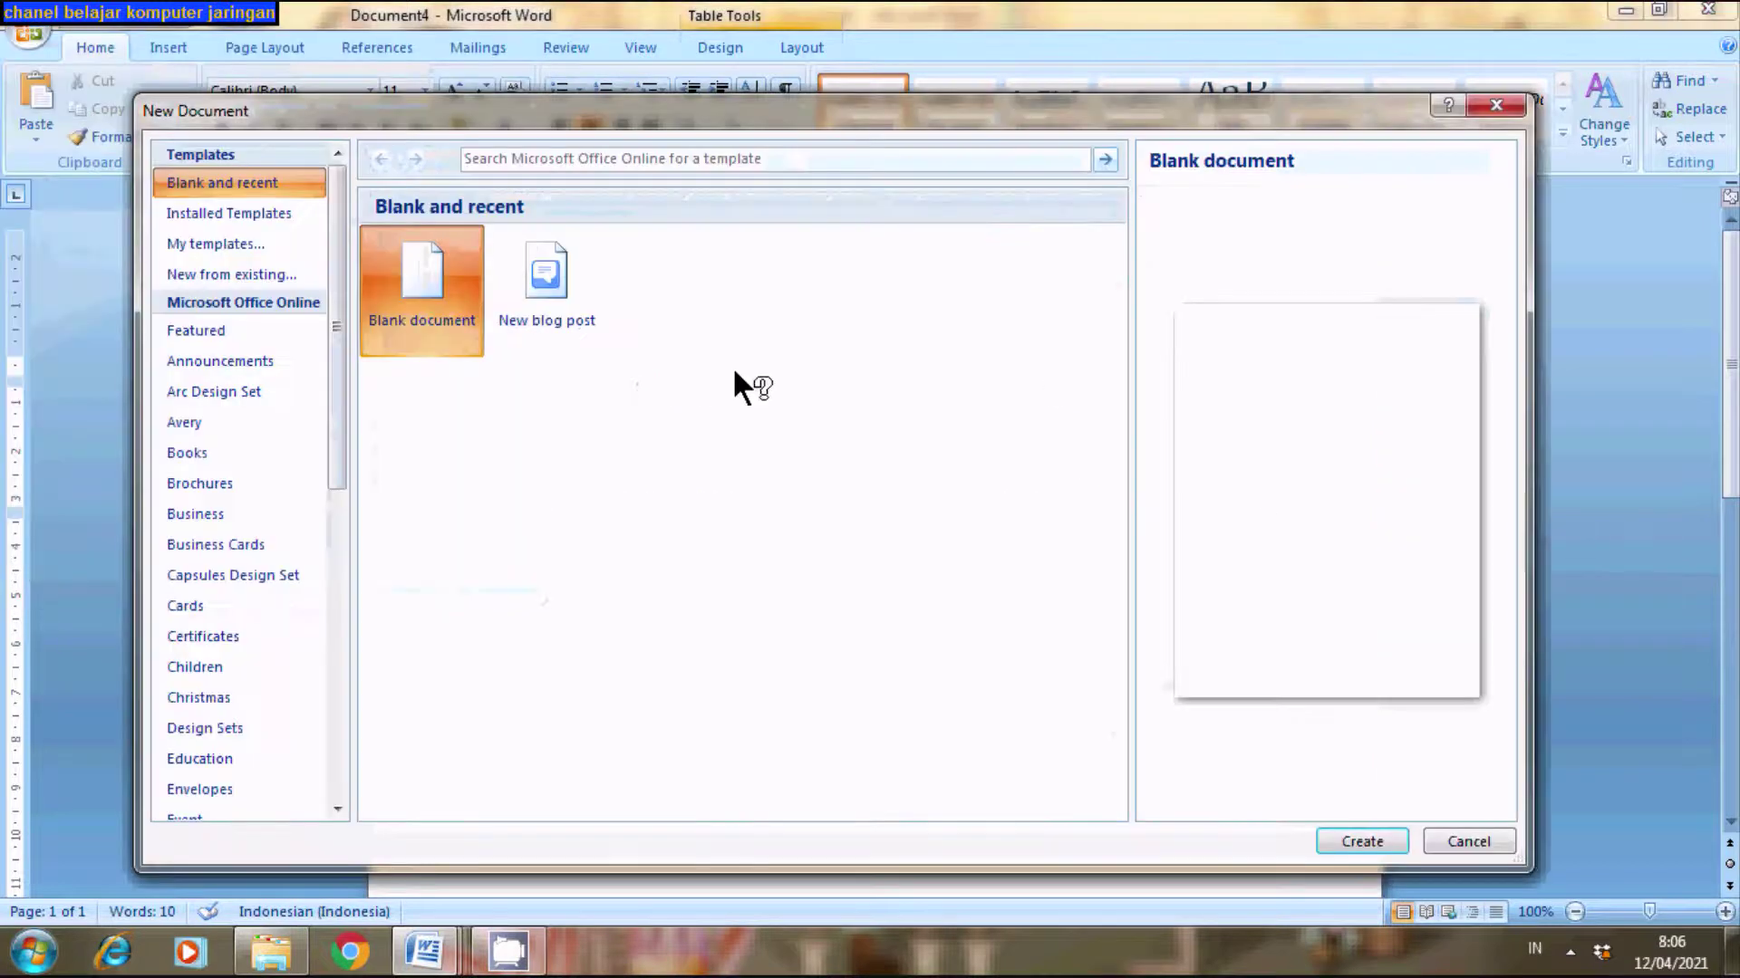
pyautogui.click(1352, 841)
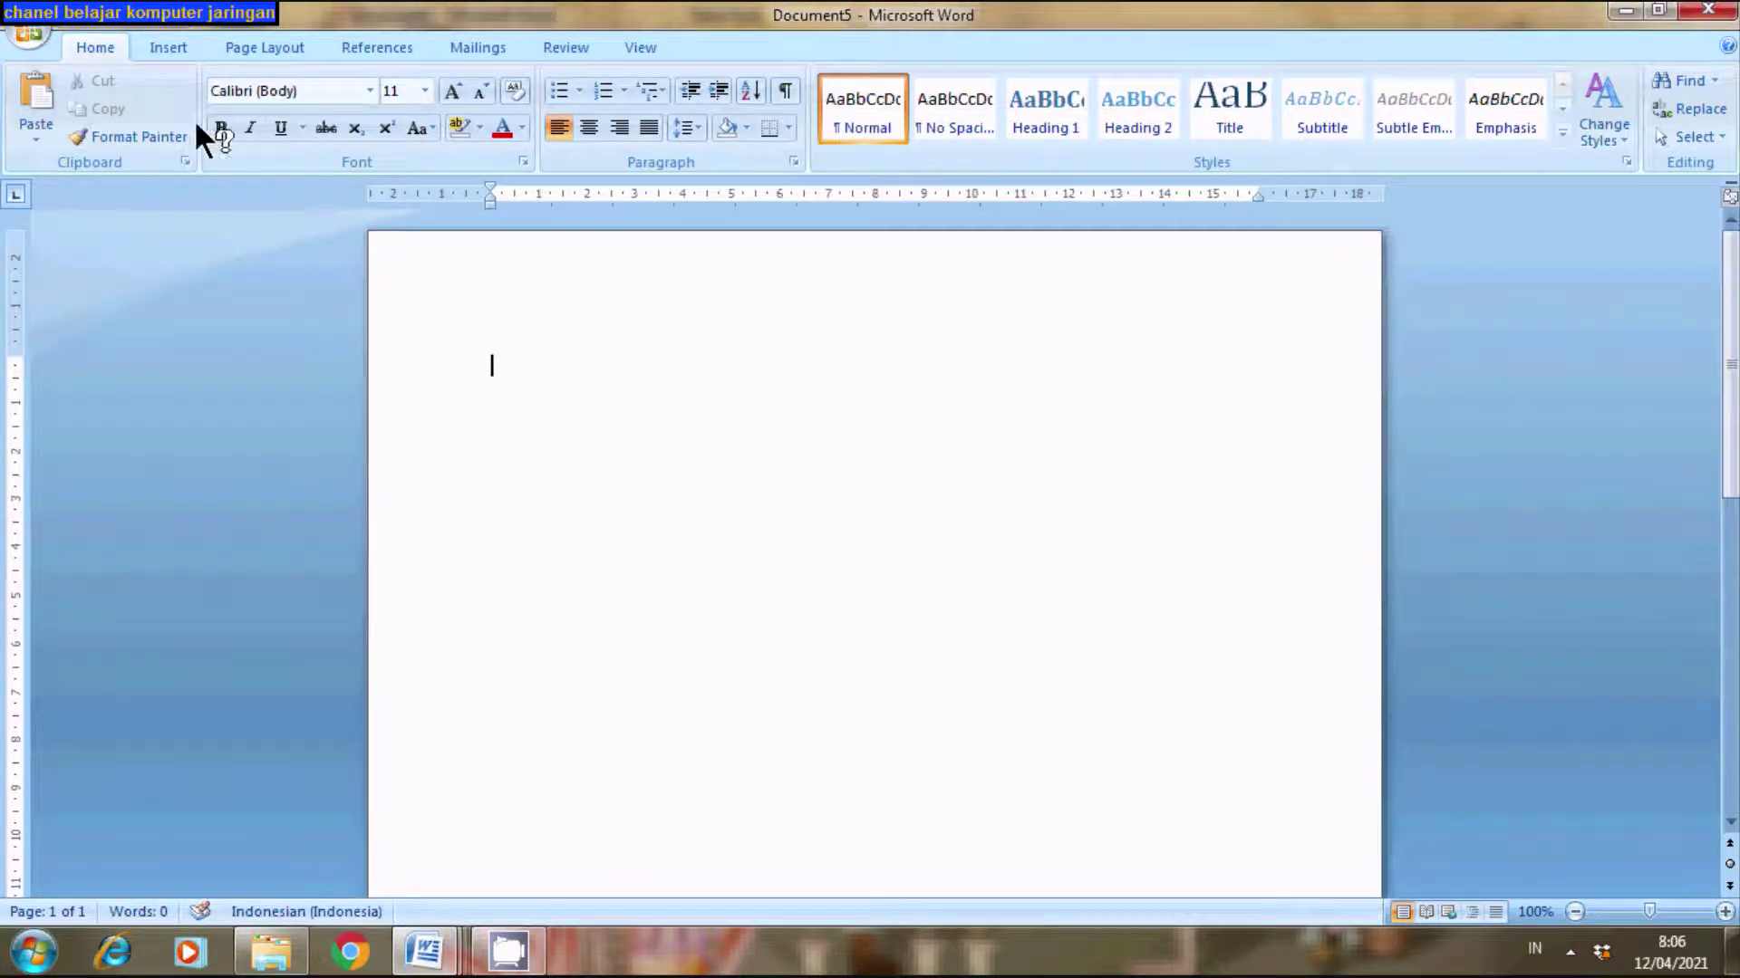
# - Insert an empty table of 2 columns and 3 rows
pyautogui.click(164, 55)
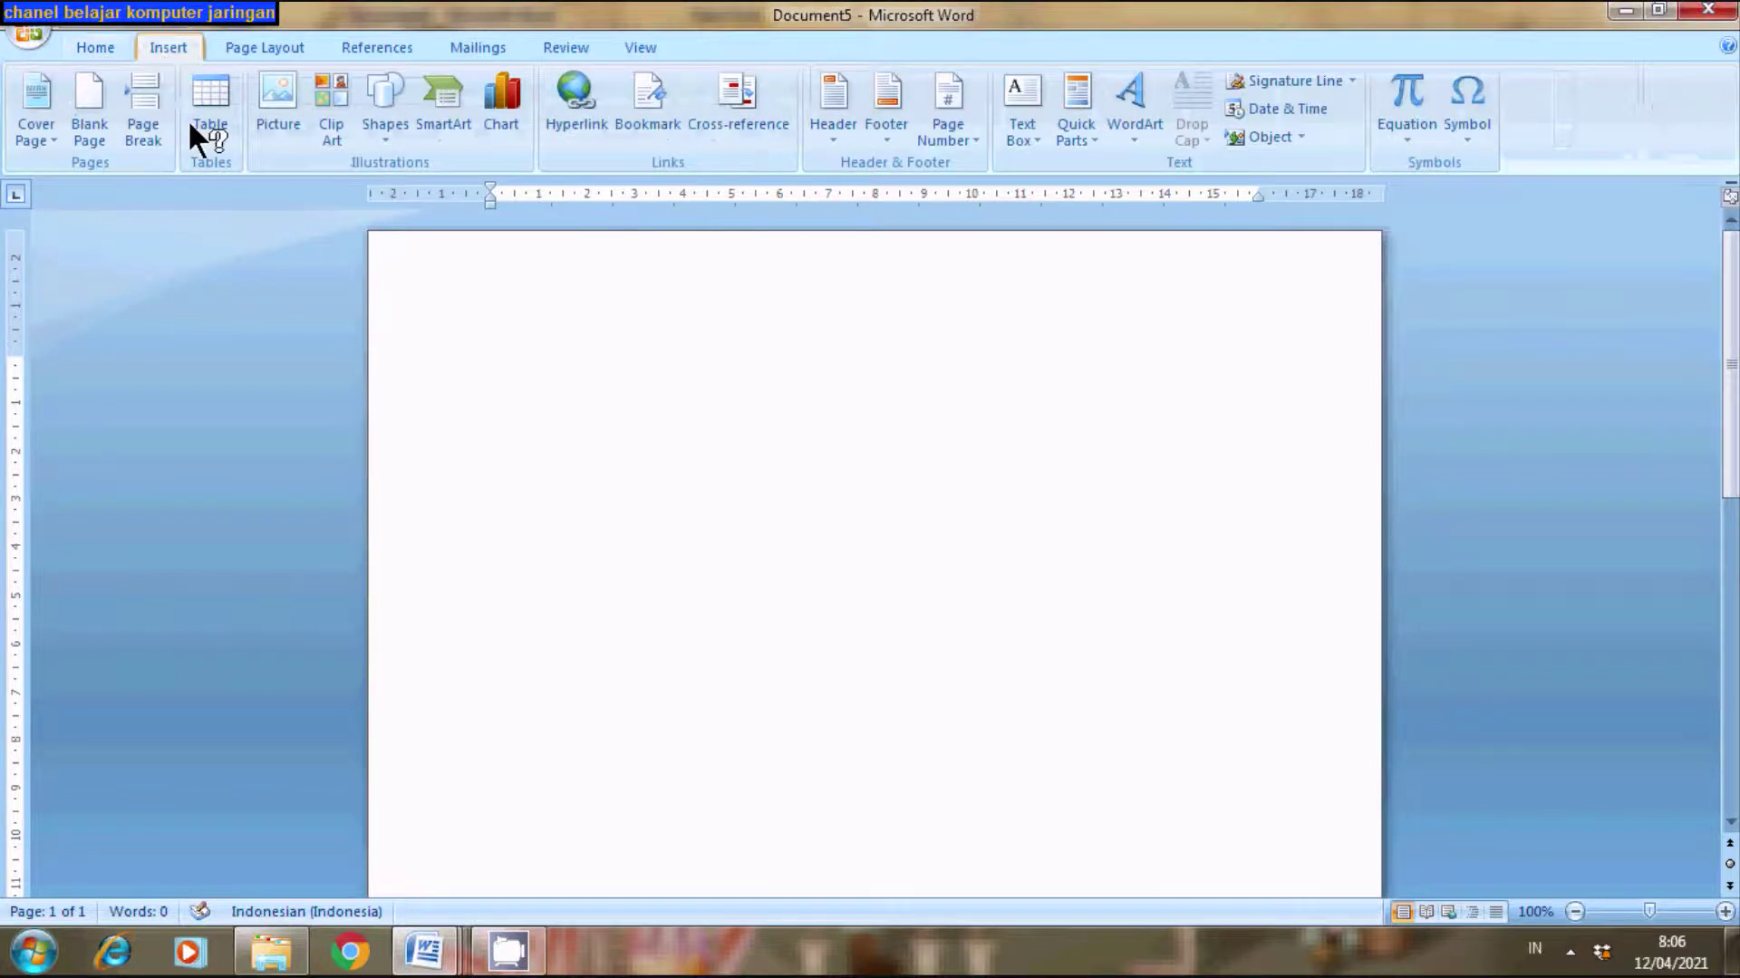
pyautogui.click(199, 150)
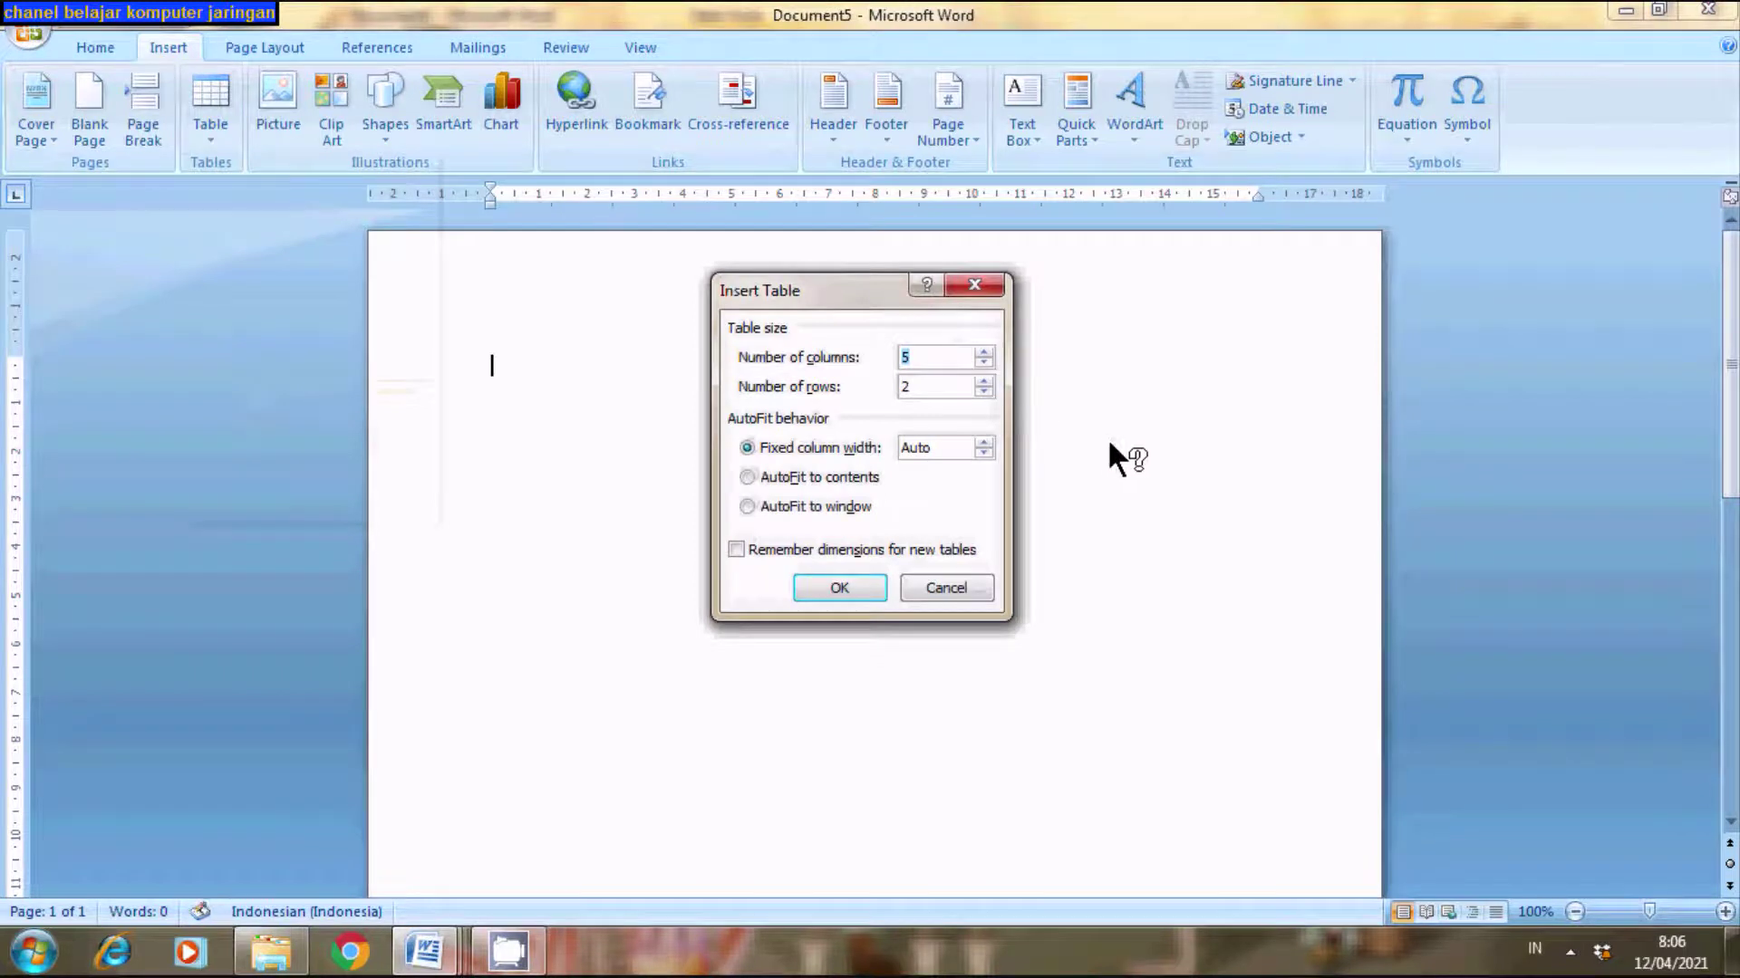
pyautogui.write('2')
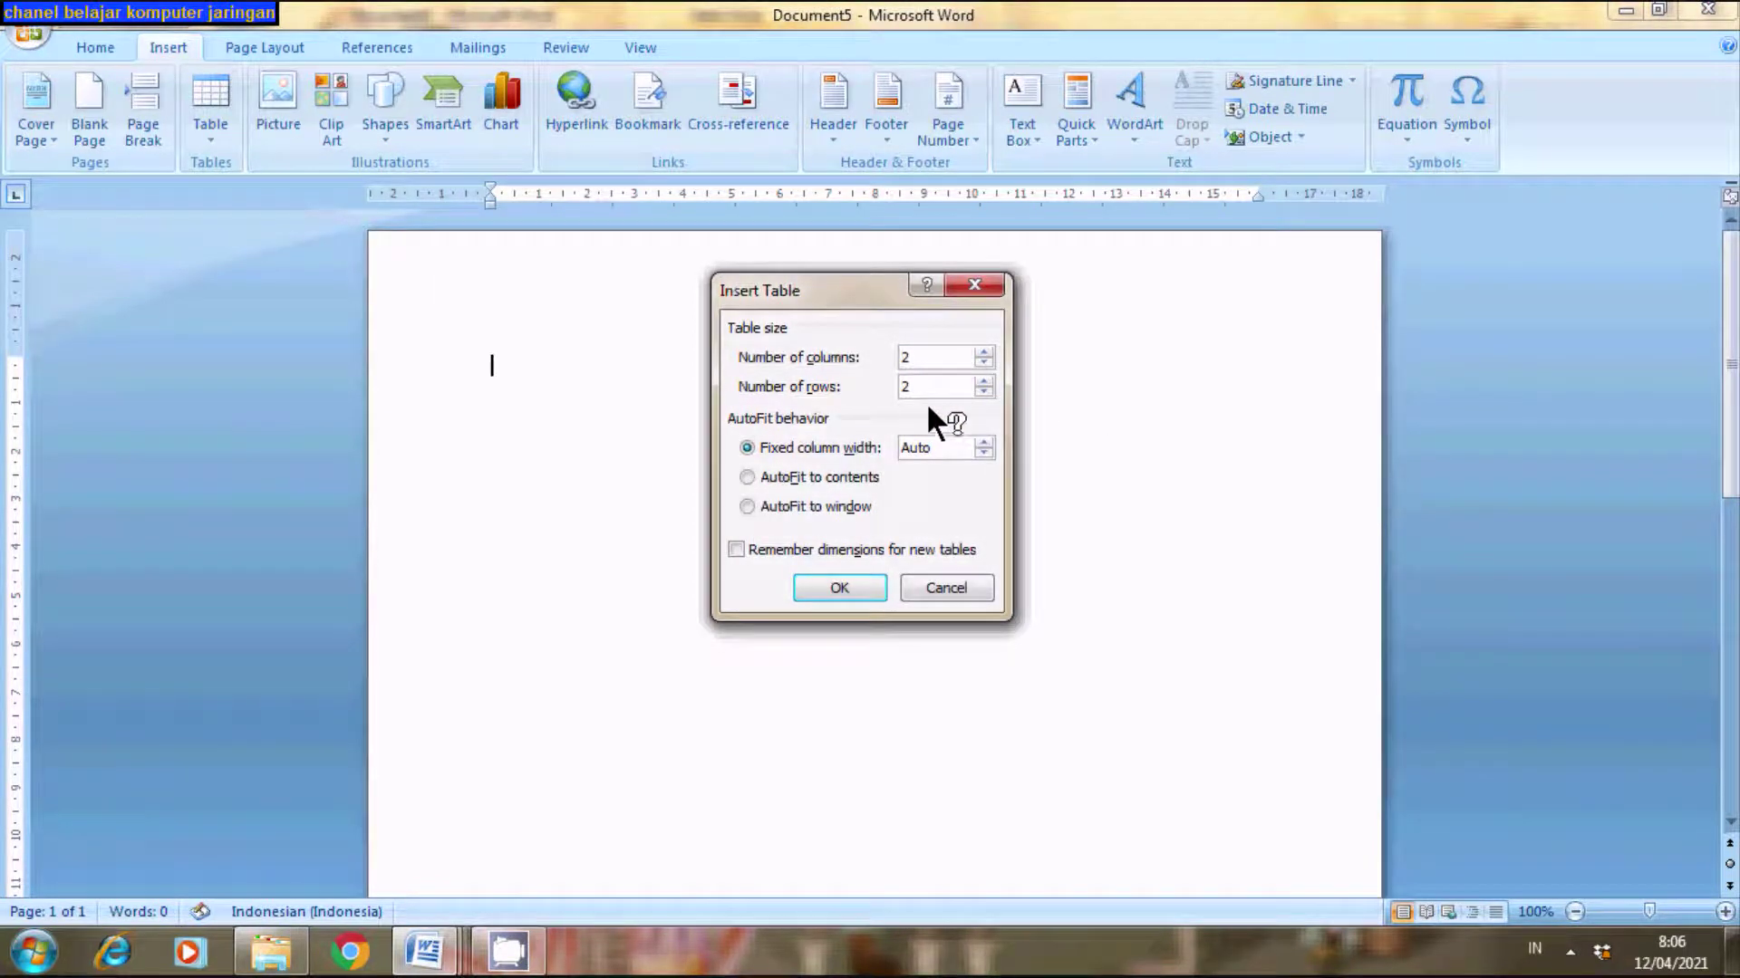
pyautogui.click(982, 381)
pyautogui.click(839, 587)
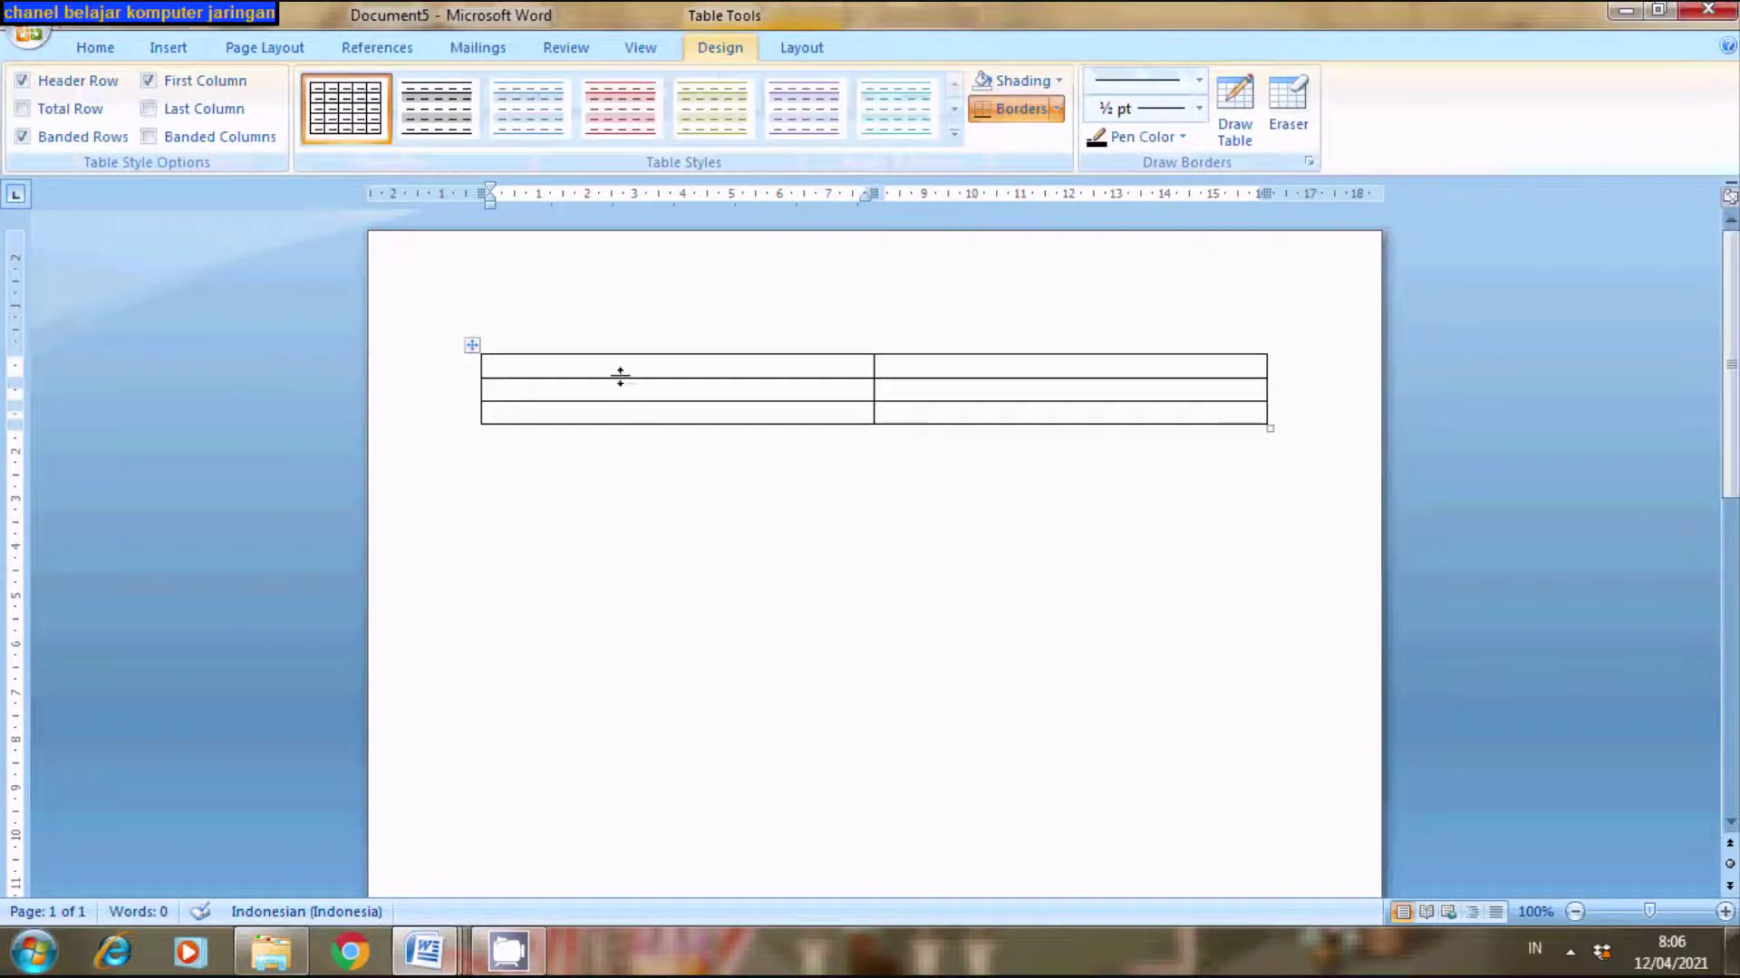
# - Type 'Slawi, 12 April 2021' top right, then 'Ketua,', a blank line and the chairman's name below
pyautogui.click(962, 372)
pyautogui.write('S')
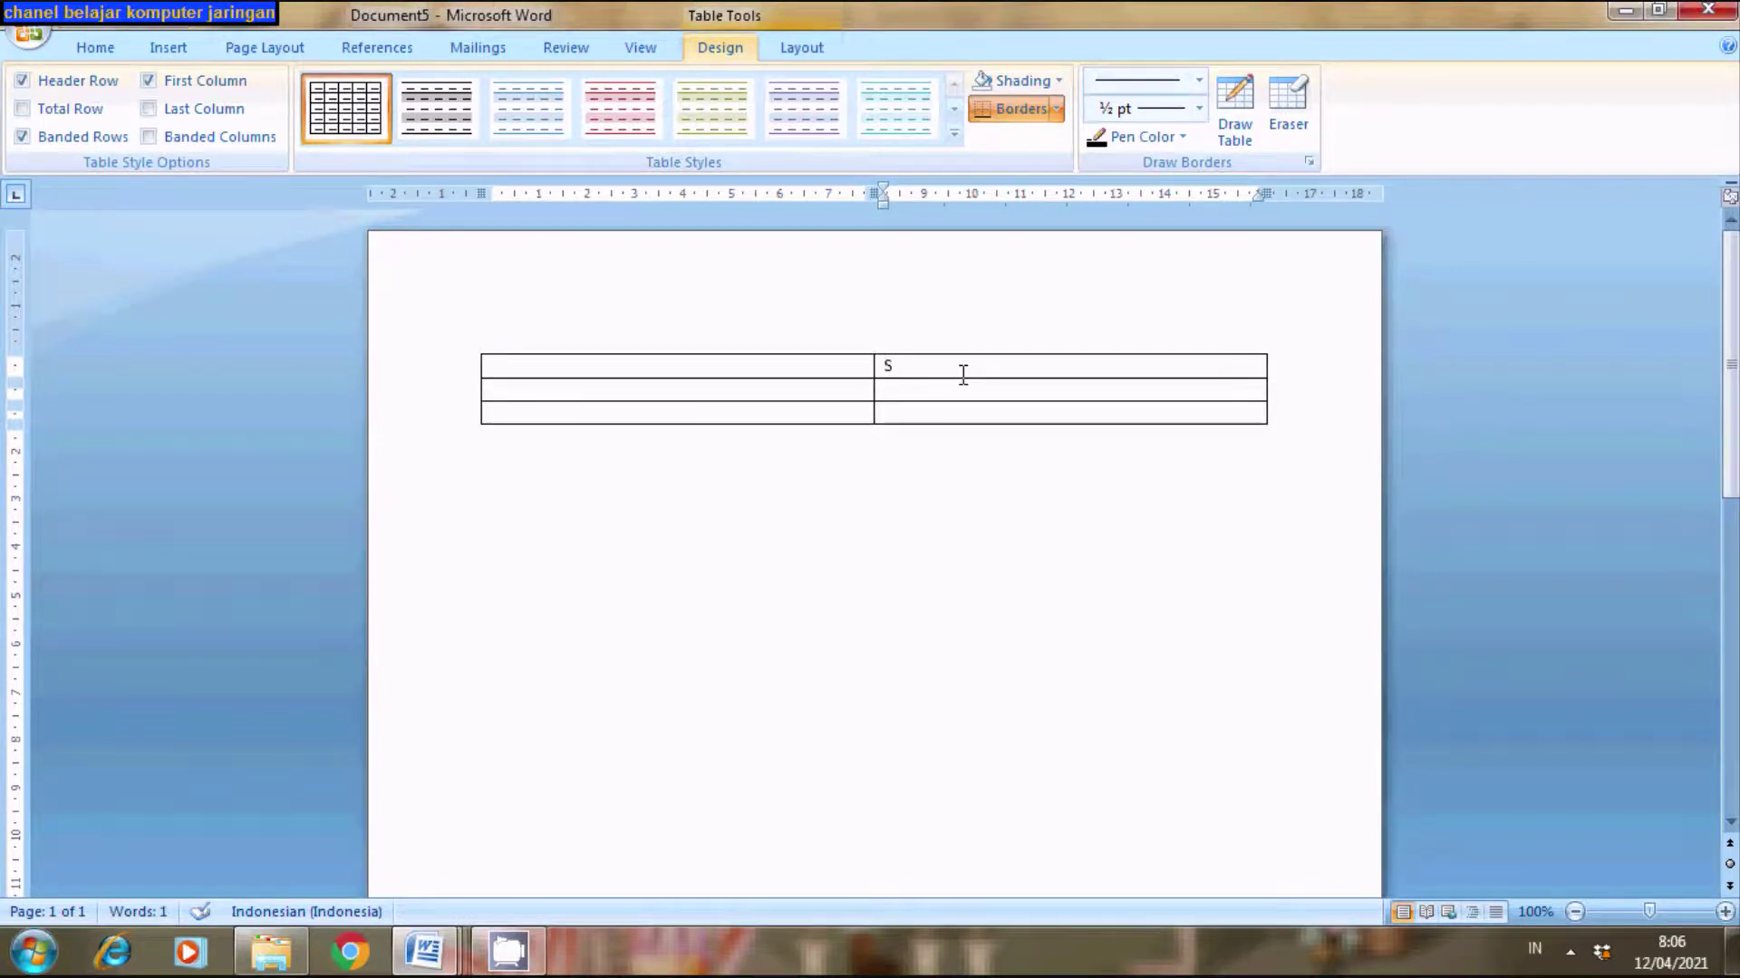
pyautogui.write('lawi,')
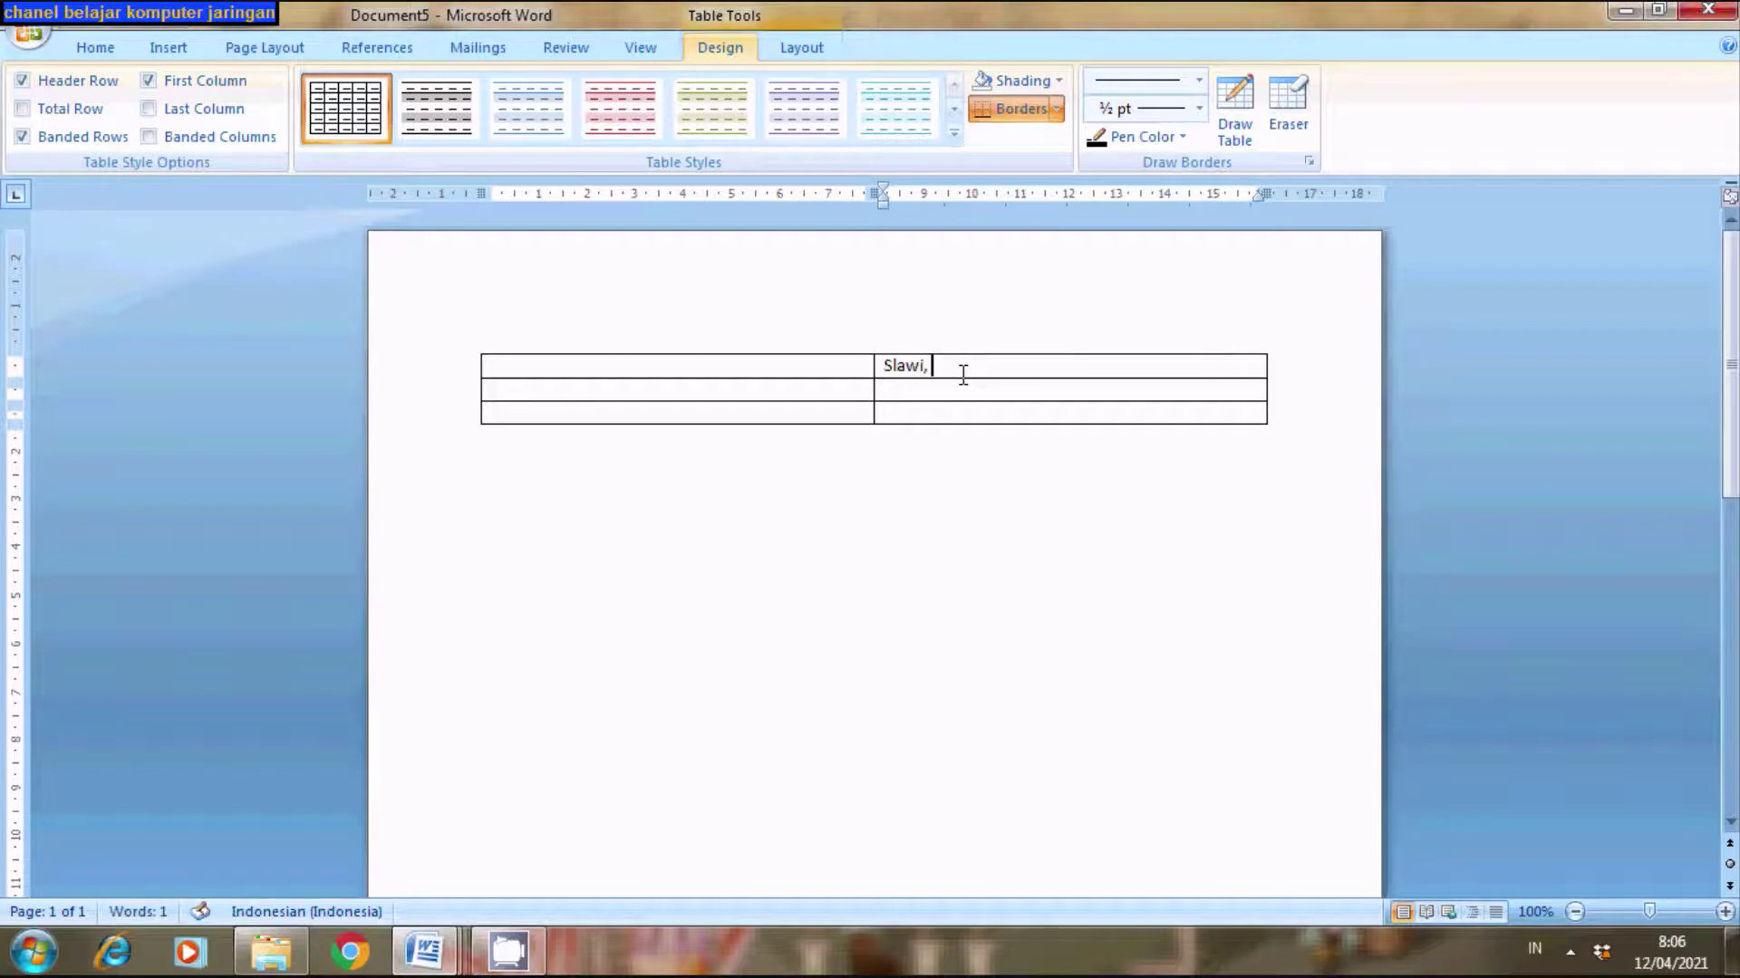
pyautogui.write(' 12 Apr')
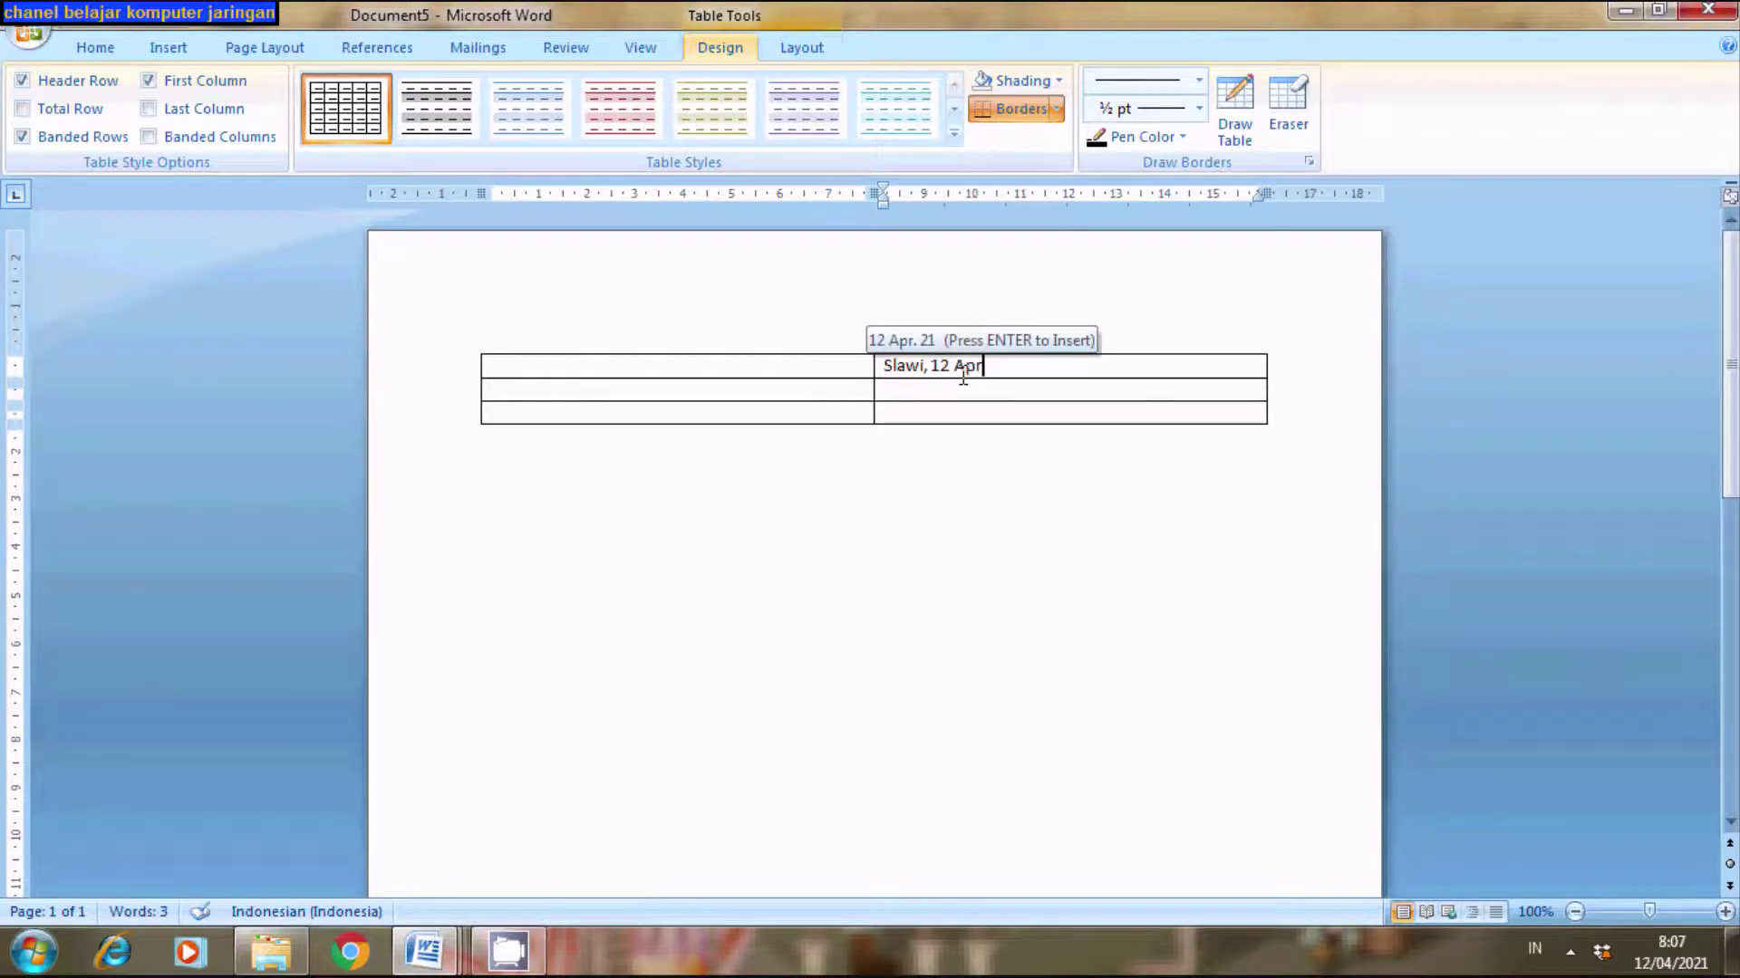
pyautogui.write('il 20')
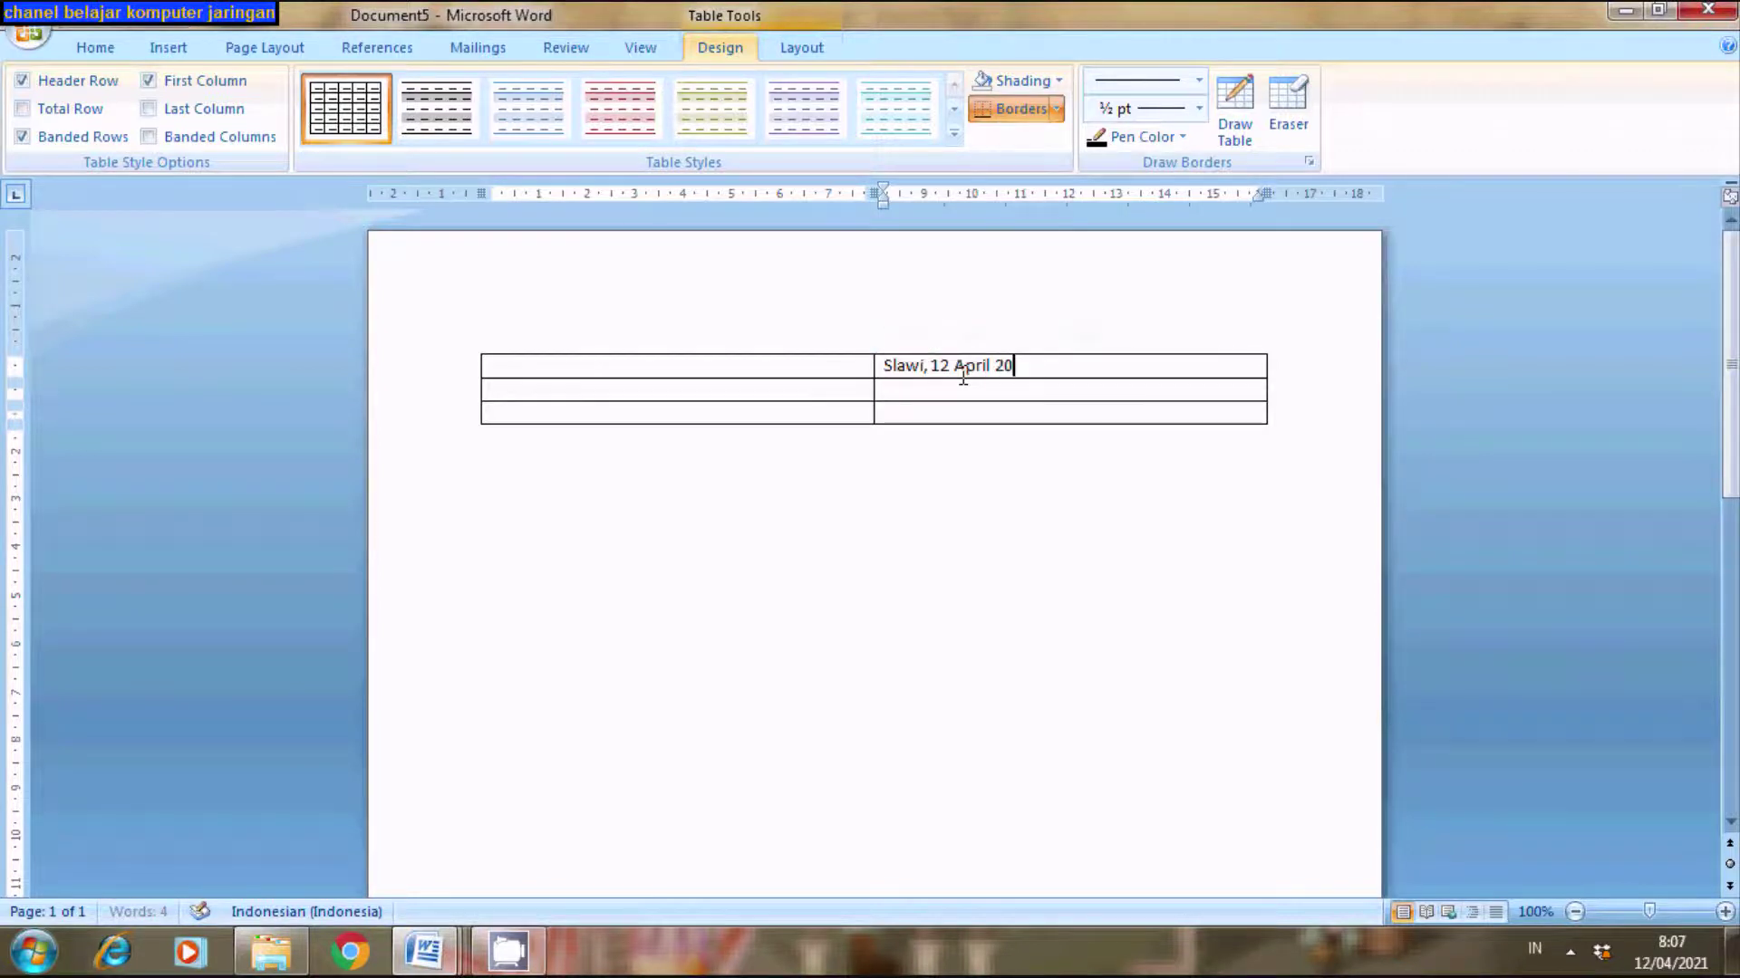
pyautogui.write('21')
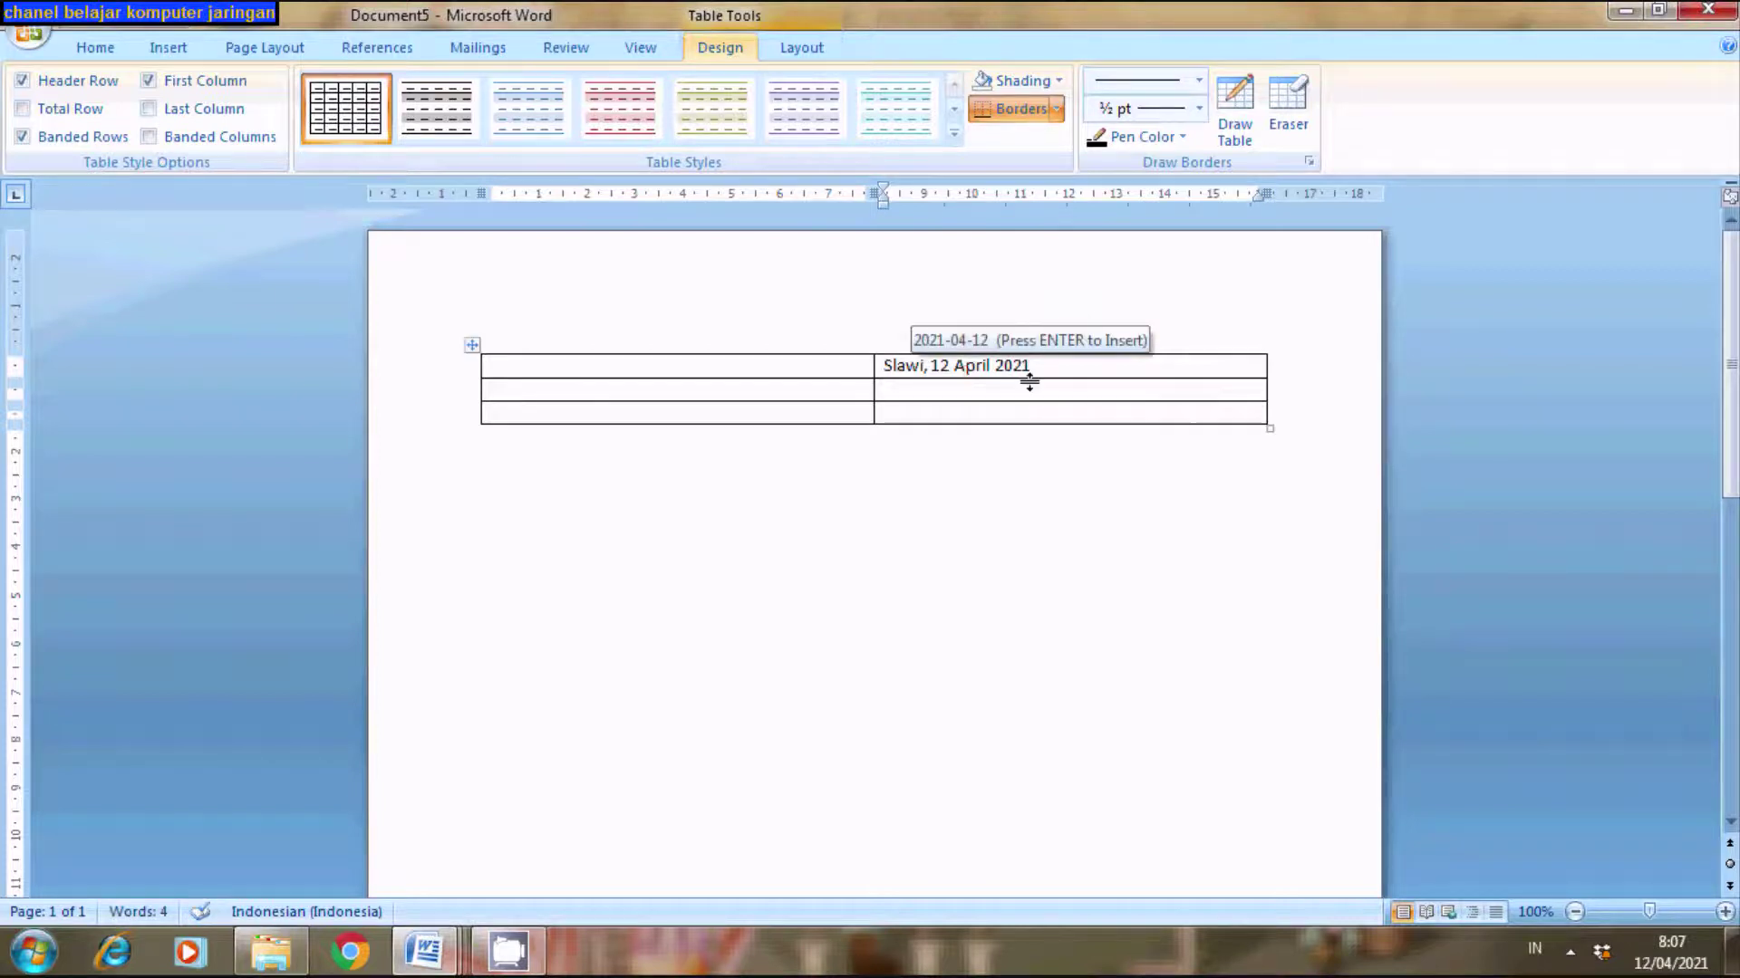
pyautogui.click(986, 390)
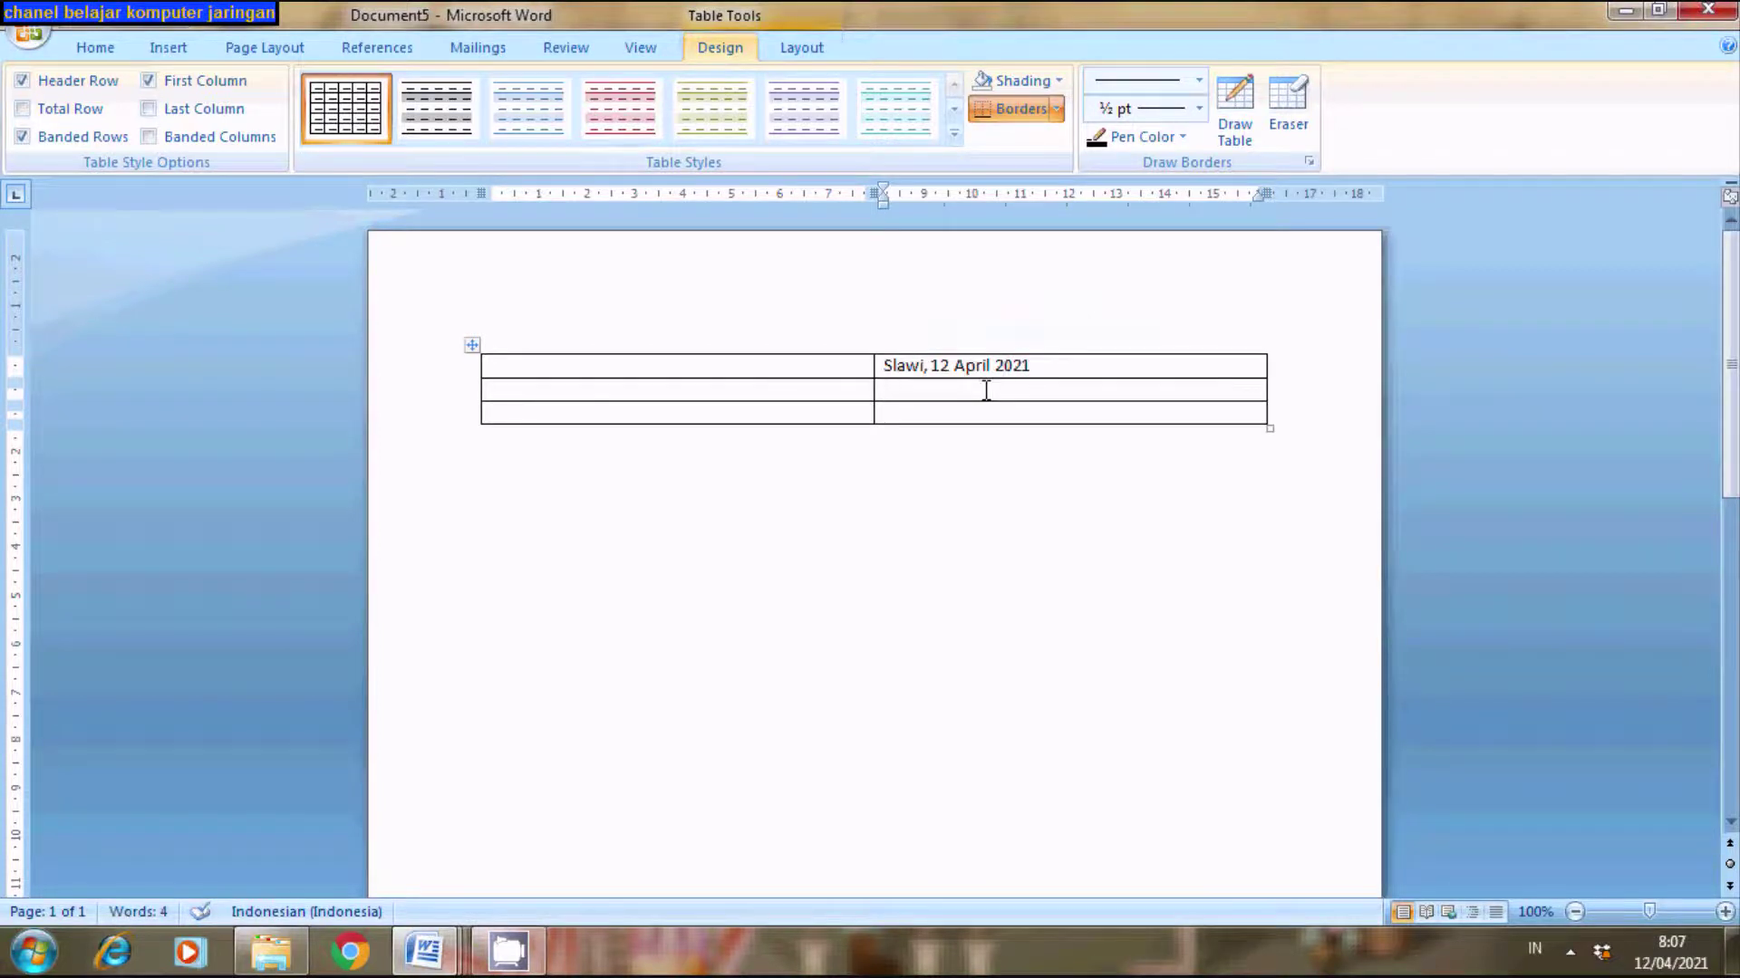
pyautogui.write('Ketua,')
pyautogui.press('Return')
pyautogui.press('Return')
pyautogui.press('Return')
pyautogui.press('Return')
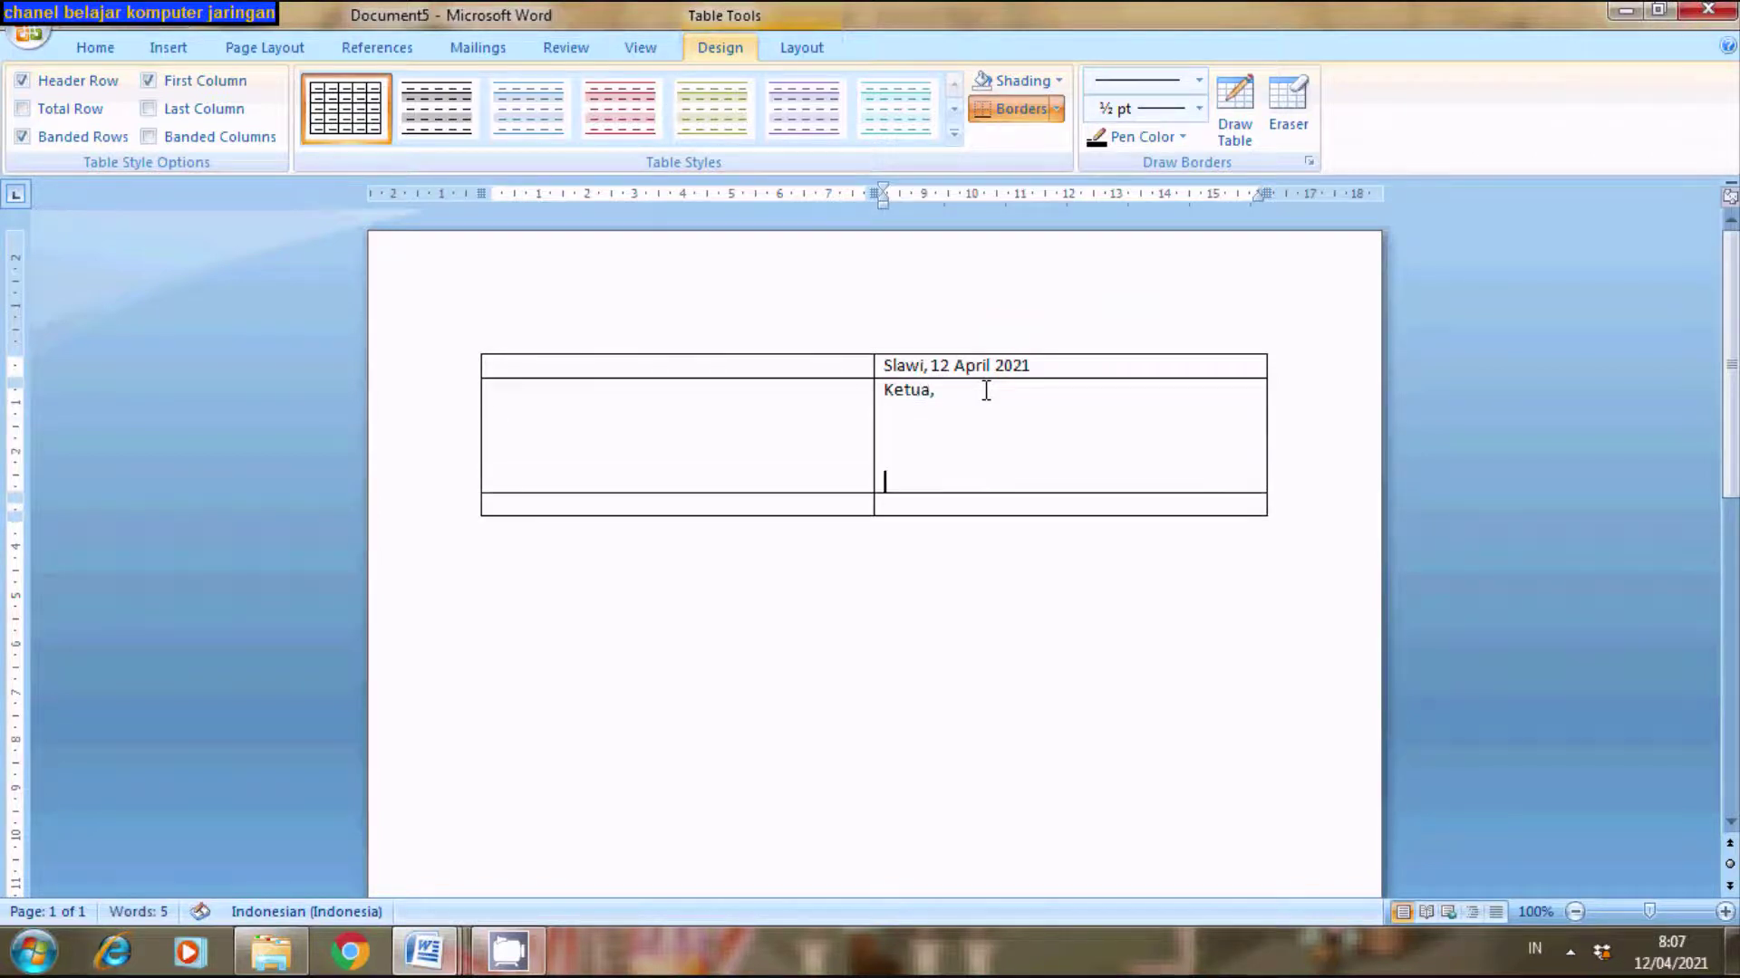
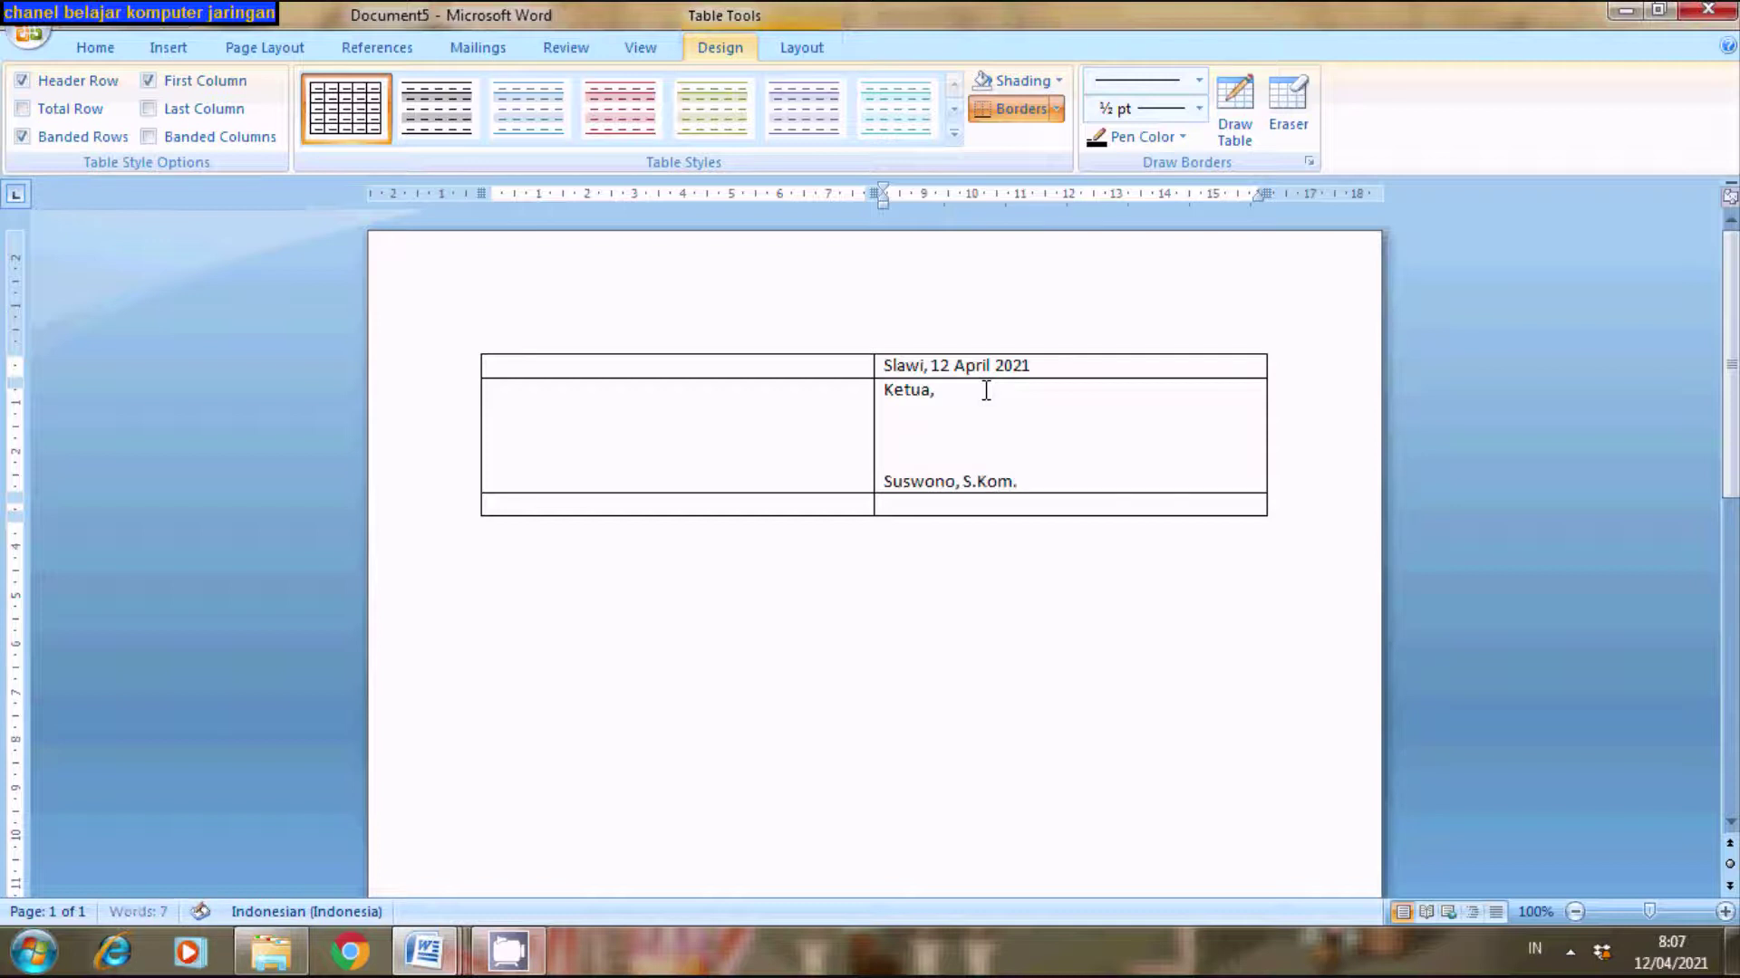
# - Type 'Sekretaris,', a blank signing line and the secretary's name in row two's left cell
pyautogui.click(609, 399)
pyautogui.write('S')
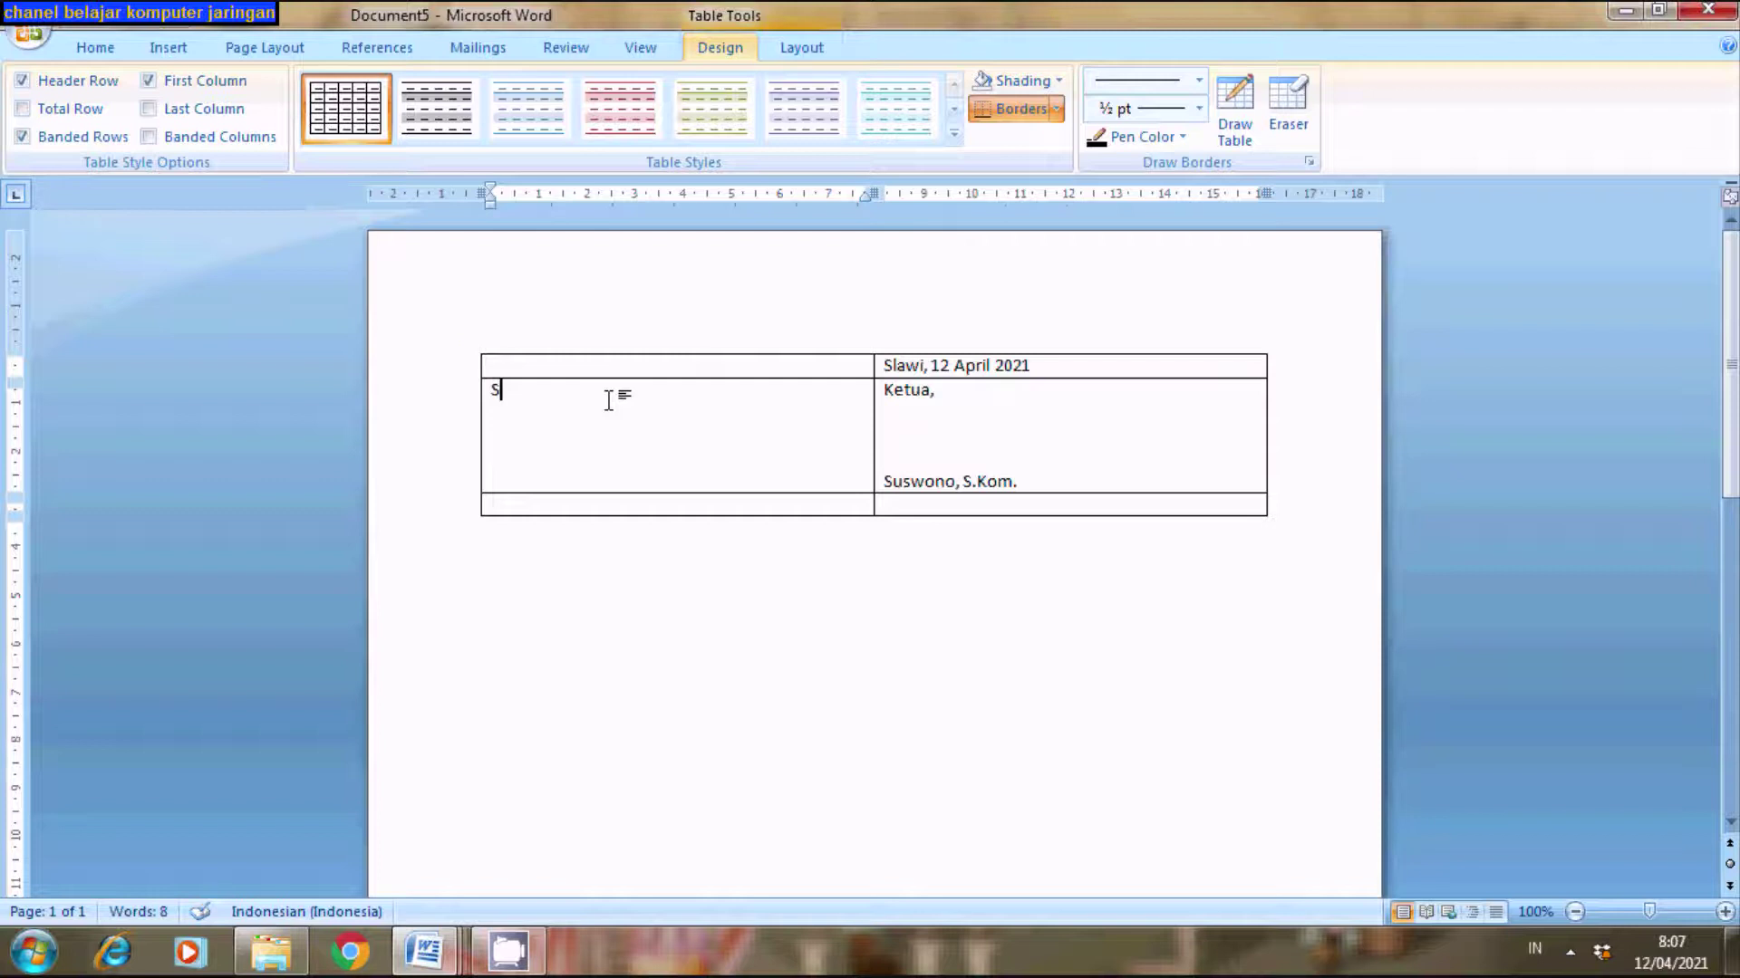
pyautogui.write('ekretaris,')
pyautogui.press('Return')
pyautogui.press('Return')
pyautogui.press('Return')
pyautogui.press('Return')
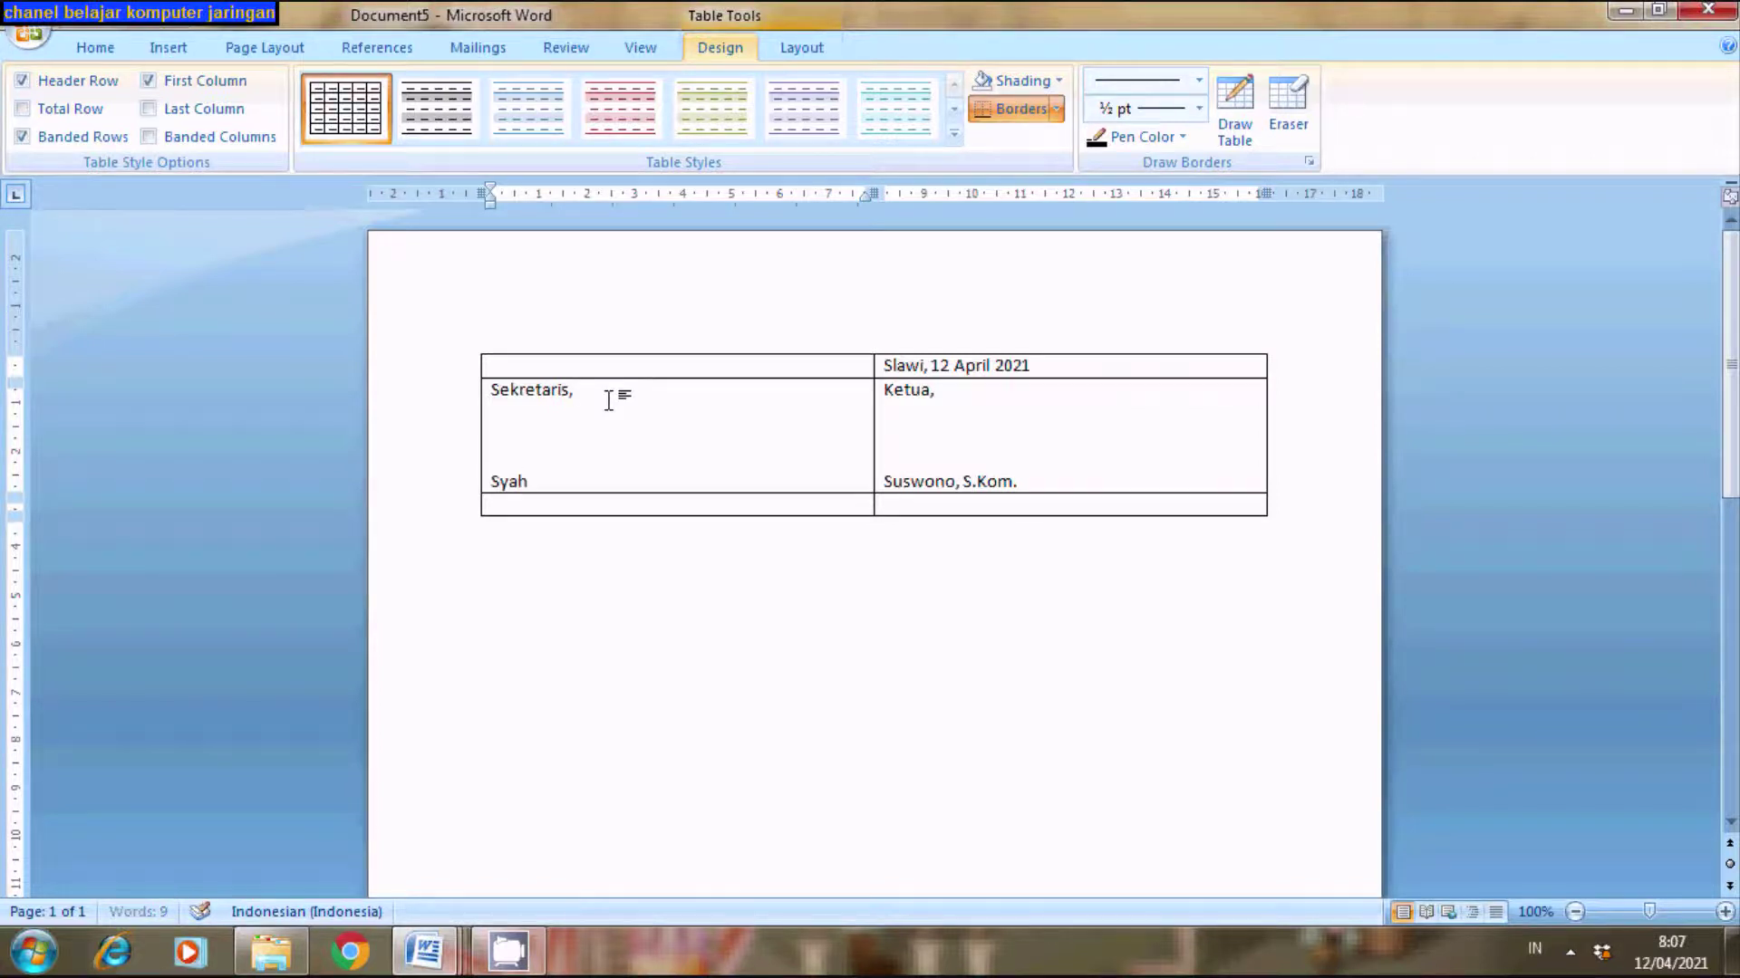
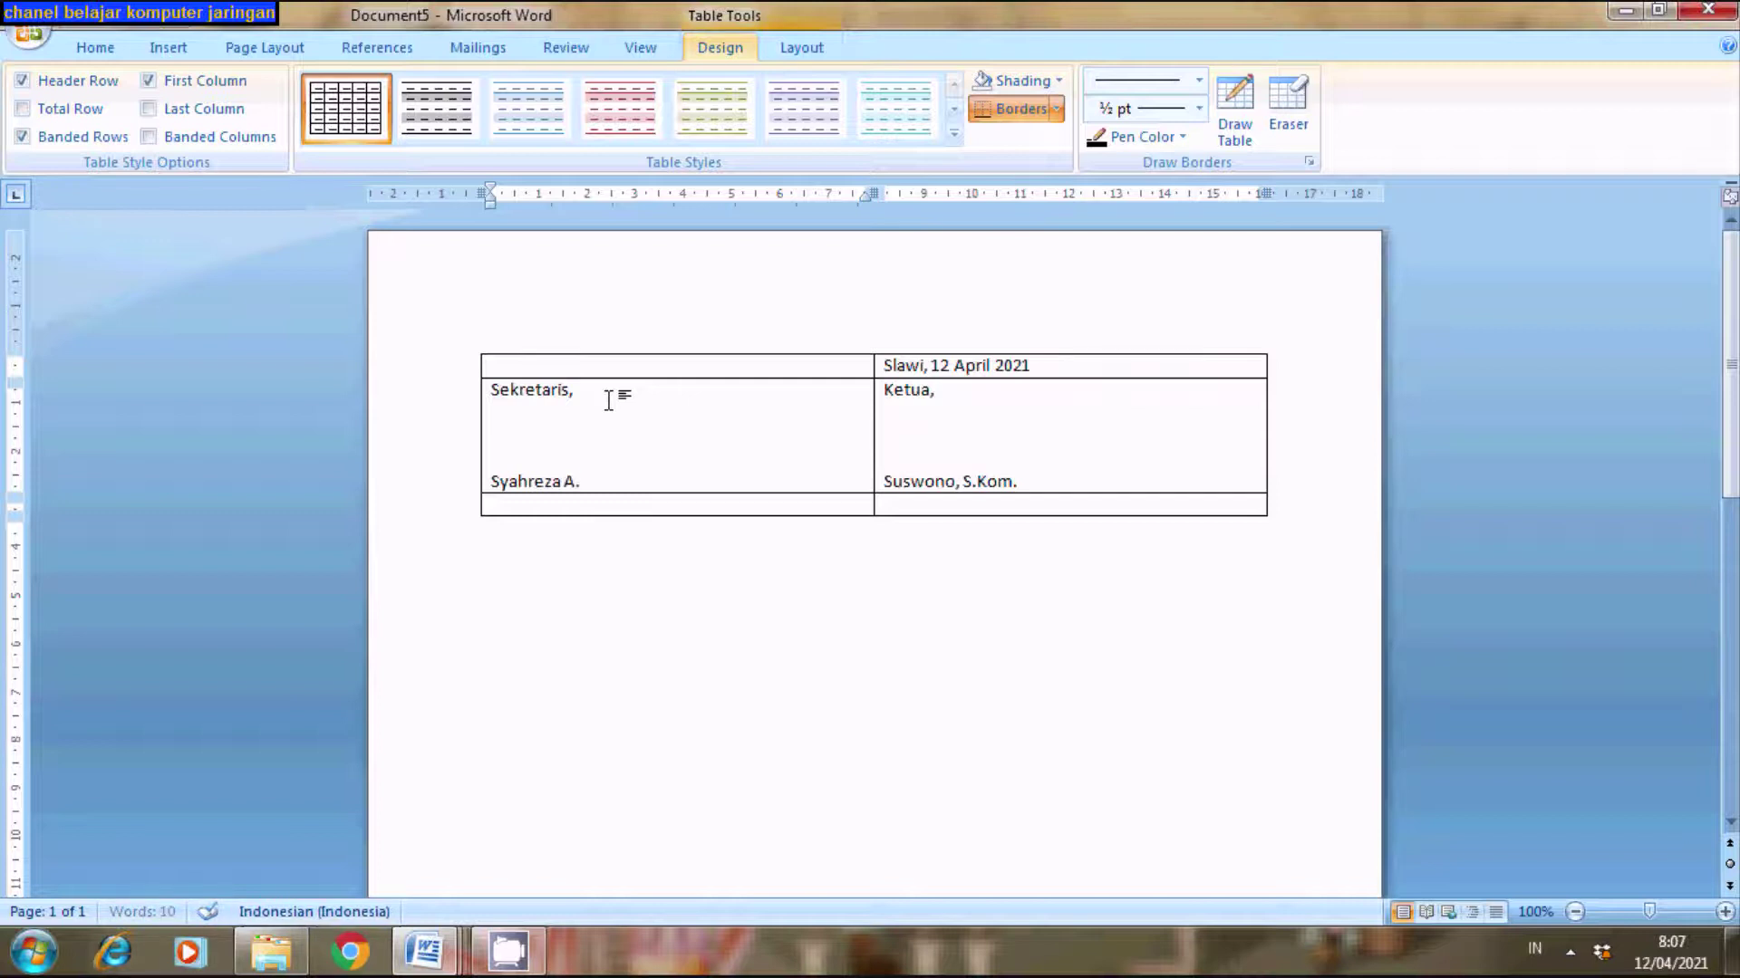
pyautogui.click(805, 503)
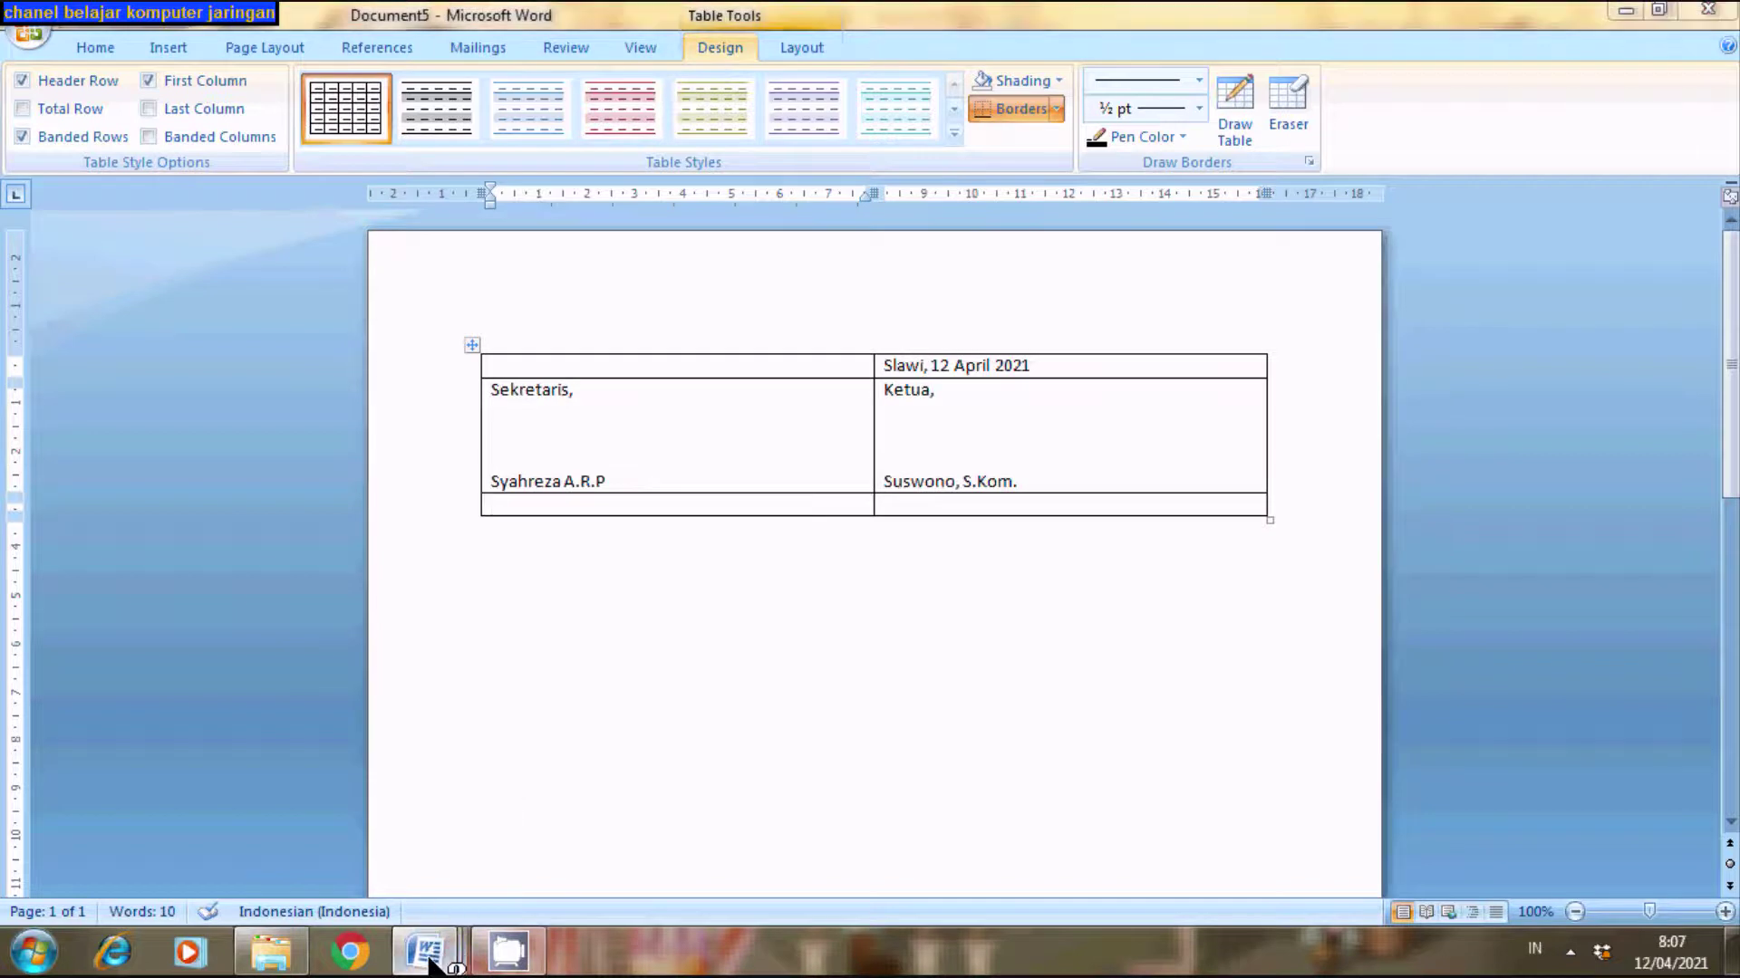
pyautogui.moveTo(427, 947)
pyautogui.click(400, 857)
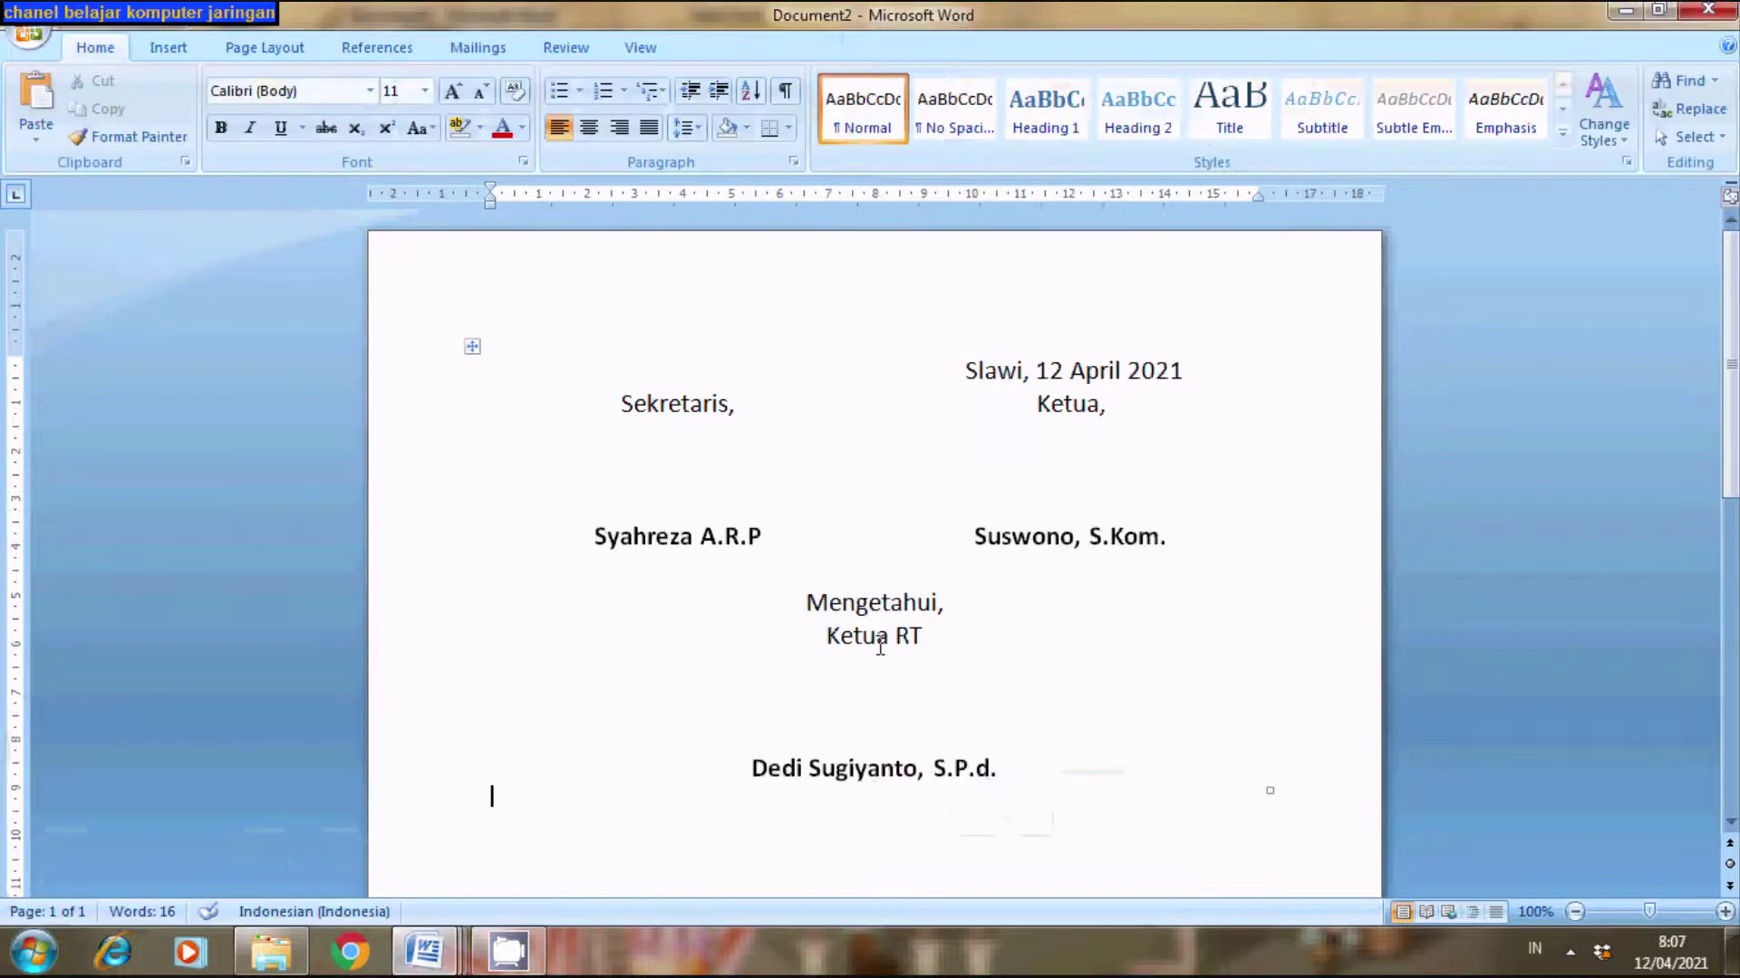
pyautogui.moveTo(799, 595); pyautogui.dragTo(1033, 780)
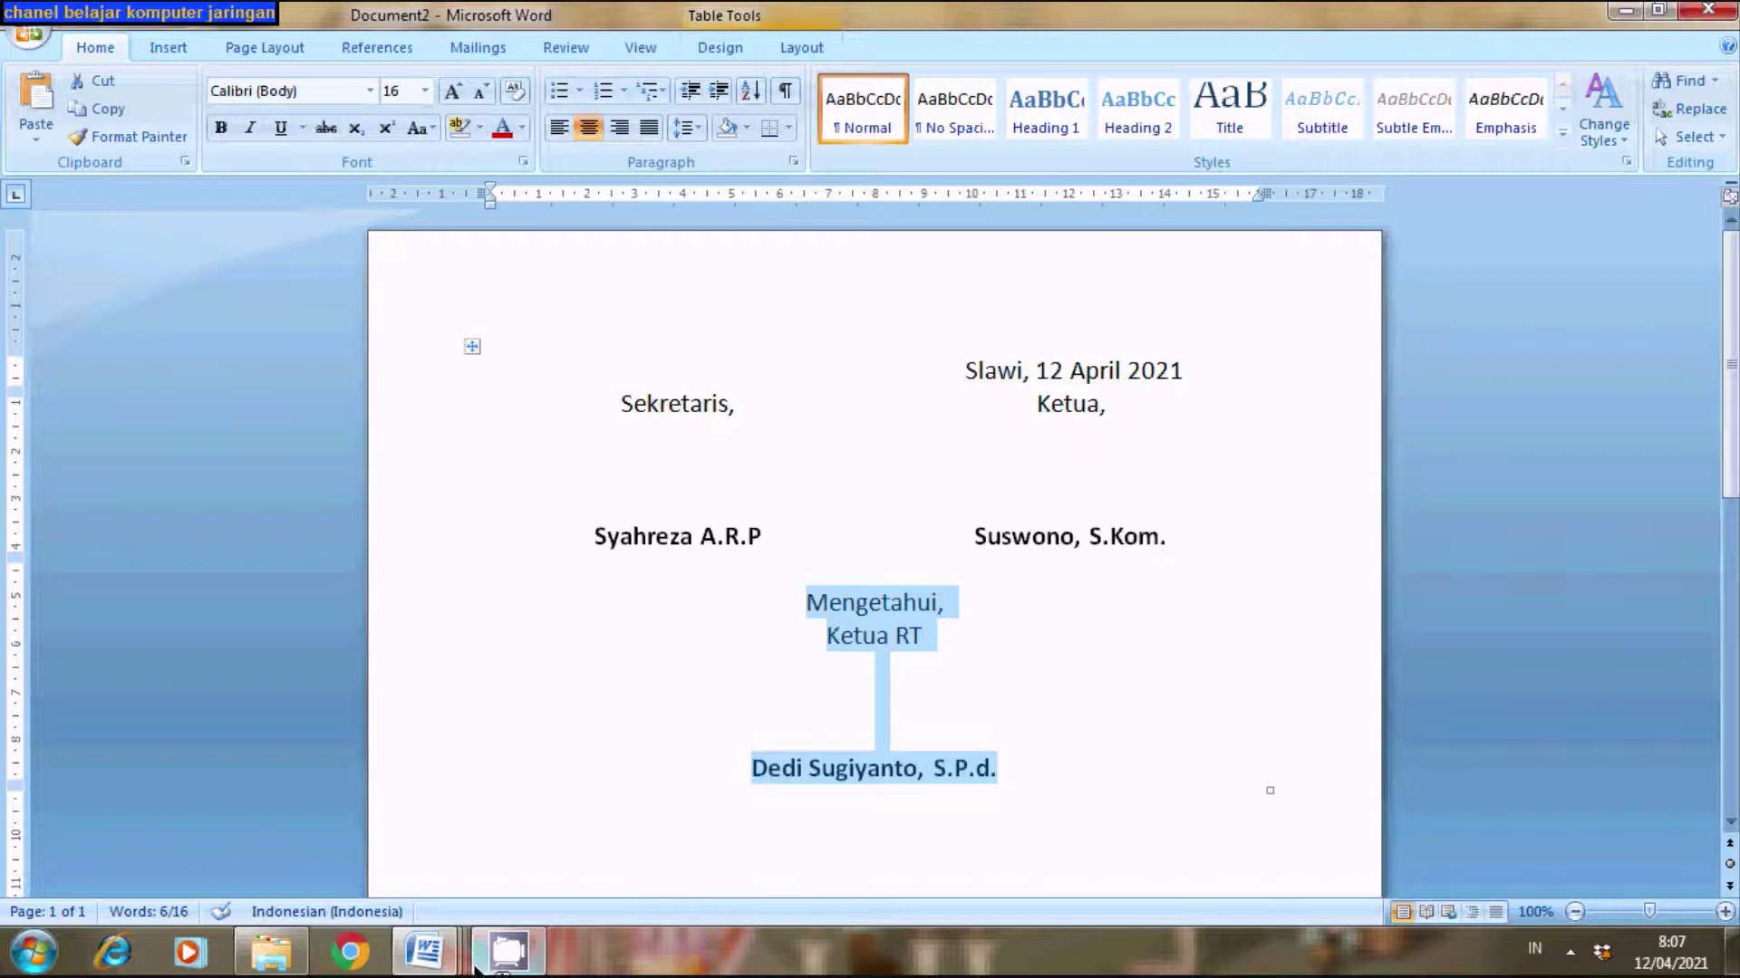
pyautogui.click(426, 951)
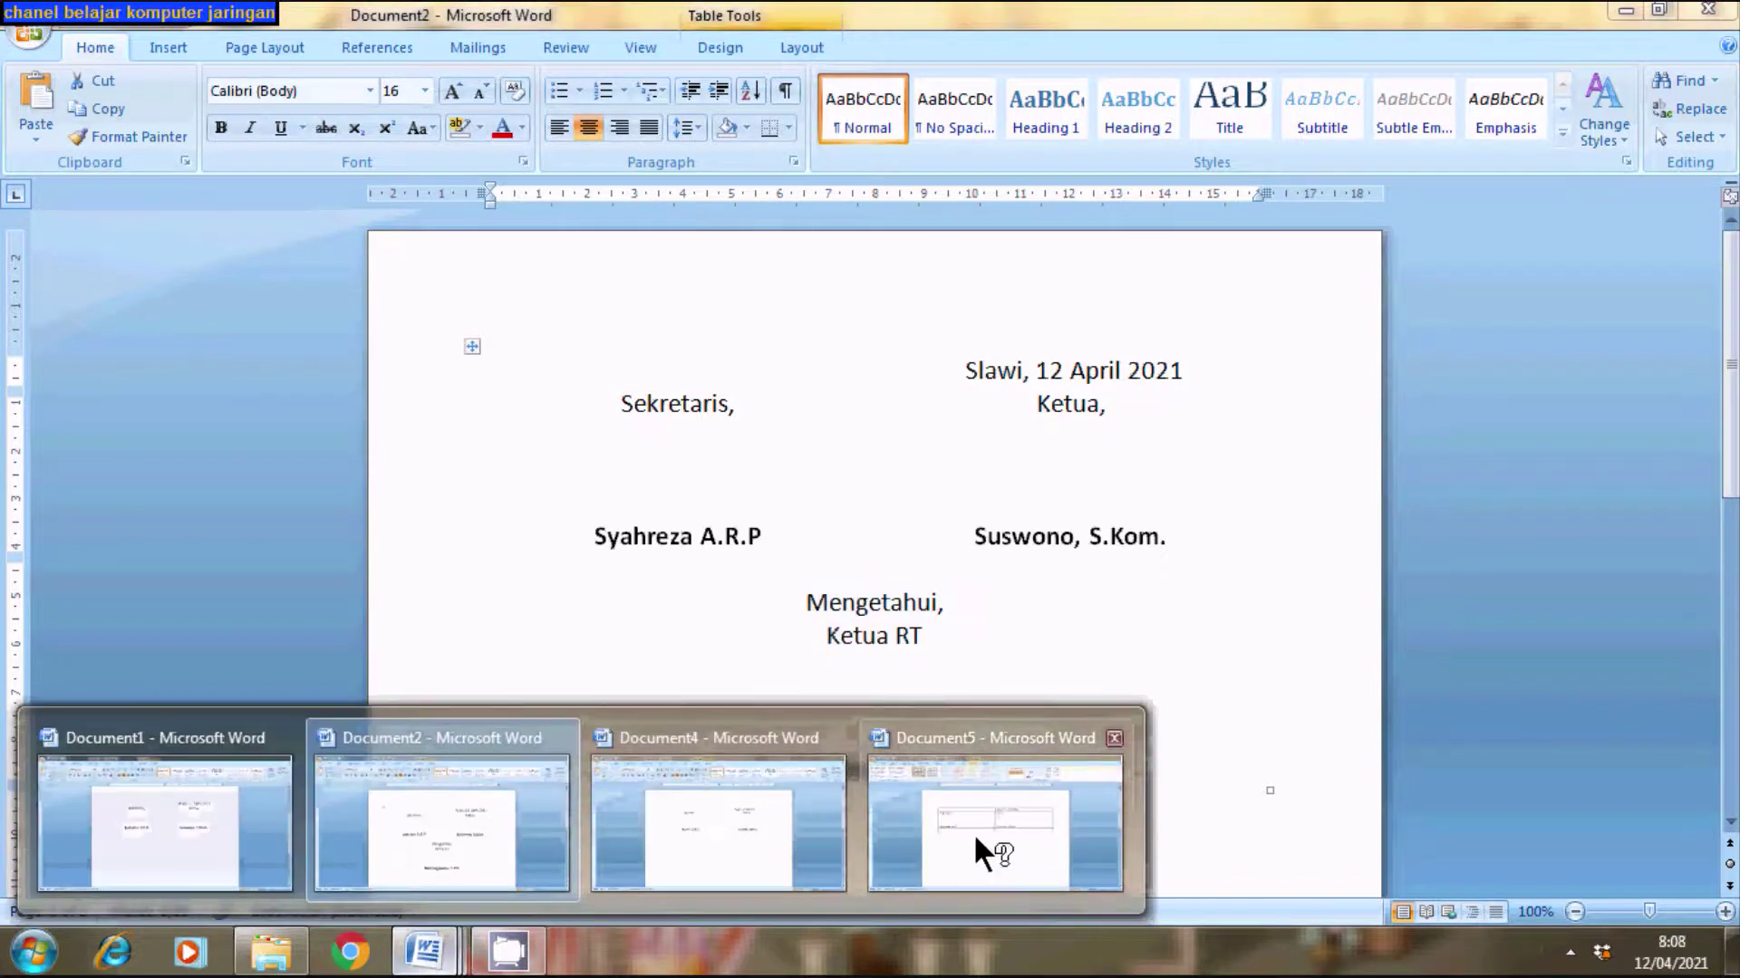
pyautogui.click(974, 834)
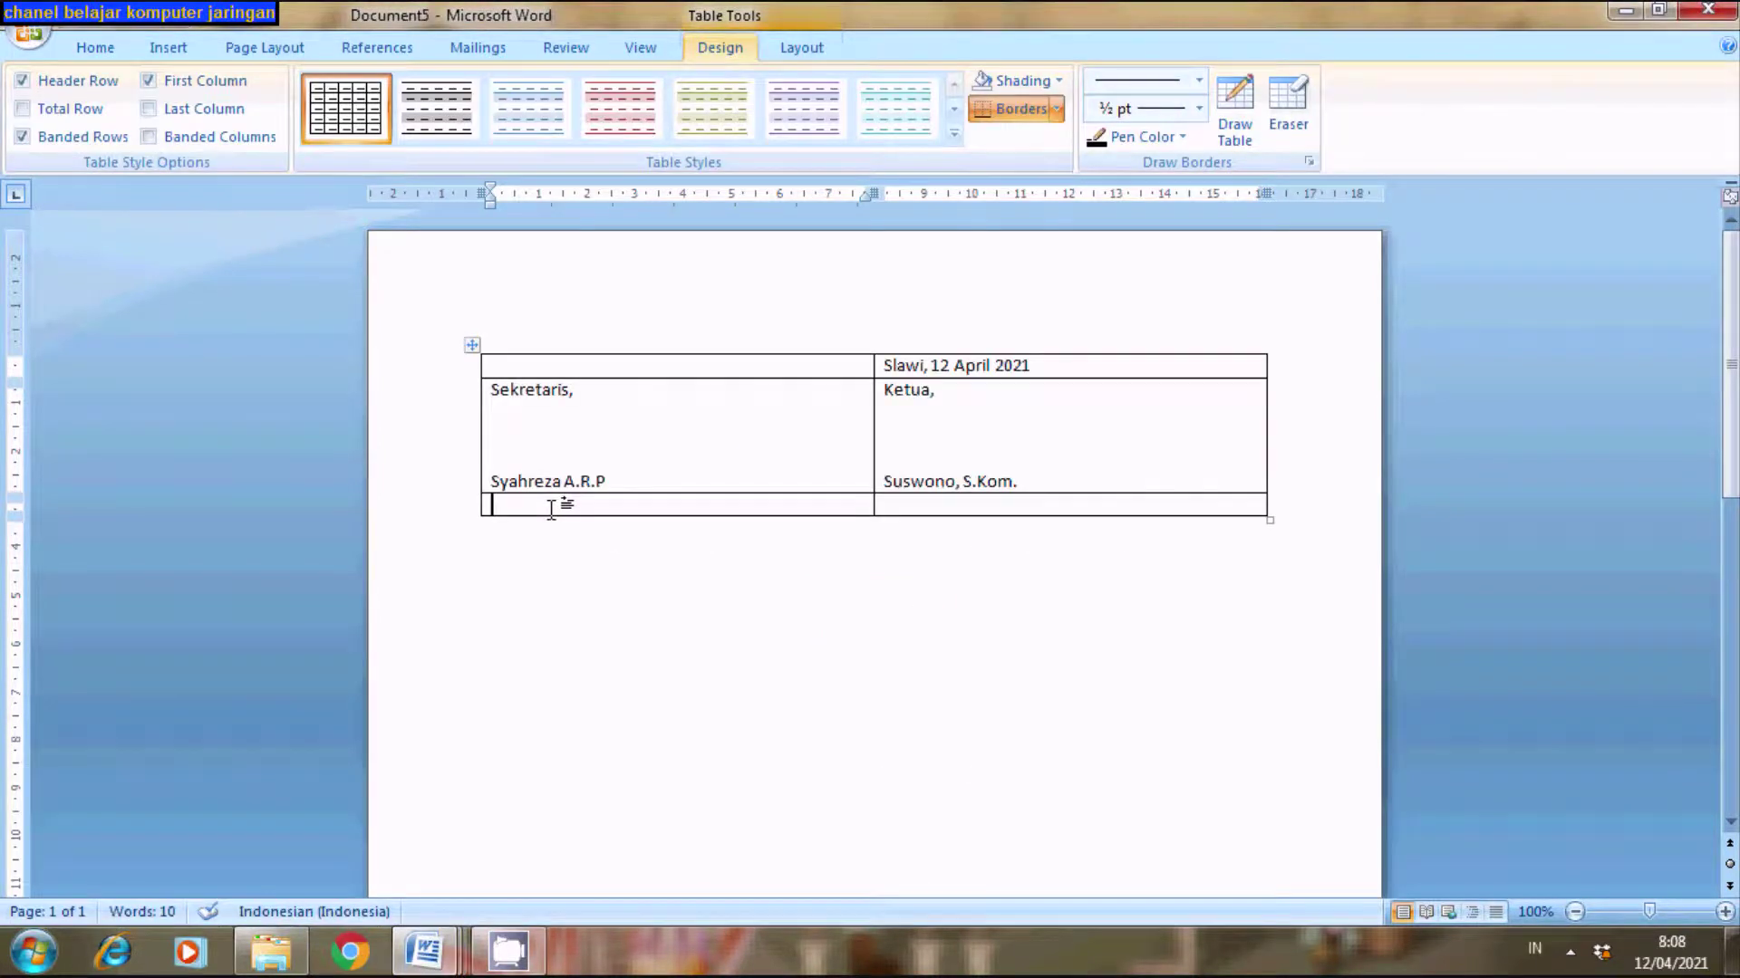
# - Merge the bottom row's two cells via the right-click menu and center-align the merged cell
pyautogui.moveTo(555, 509); pyautogui.dragTo(925, 506)
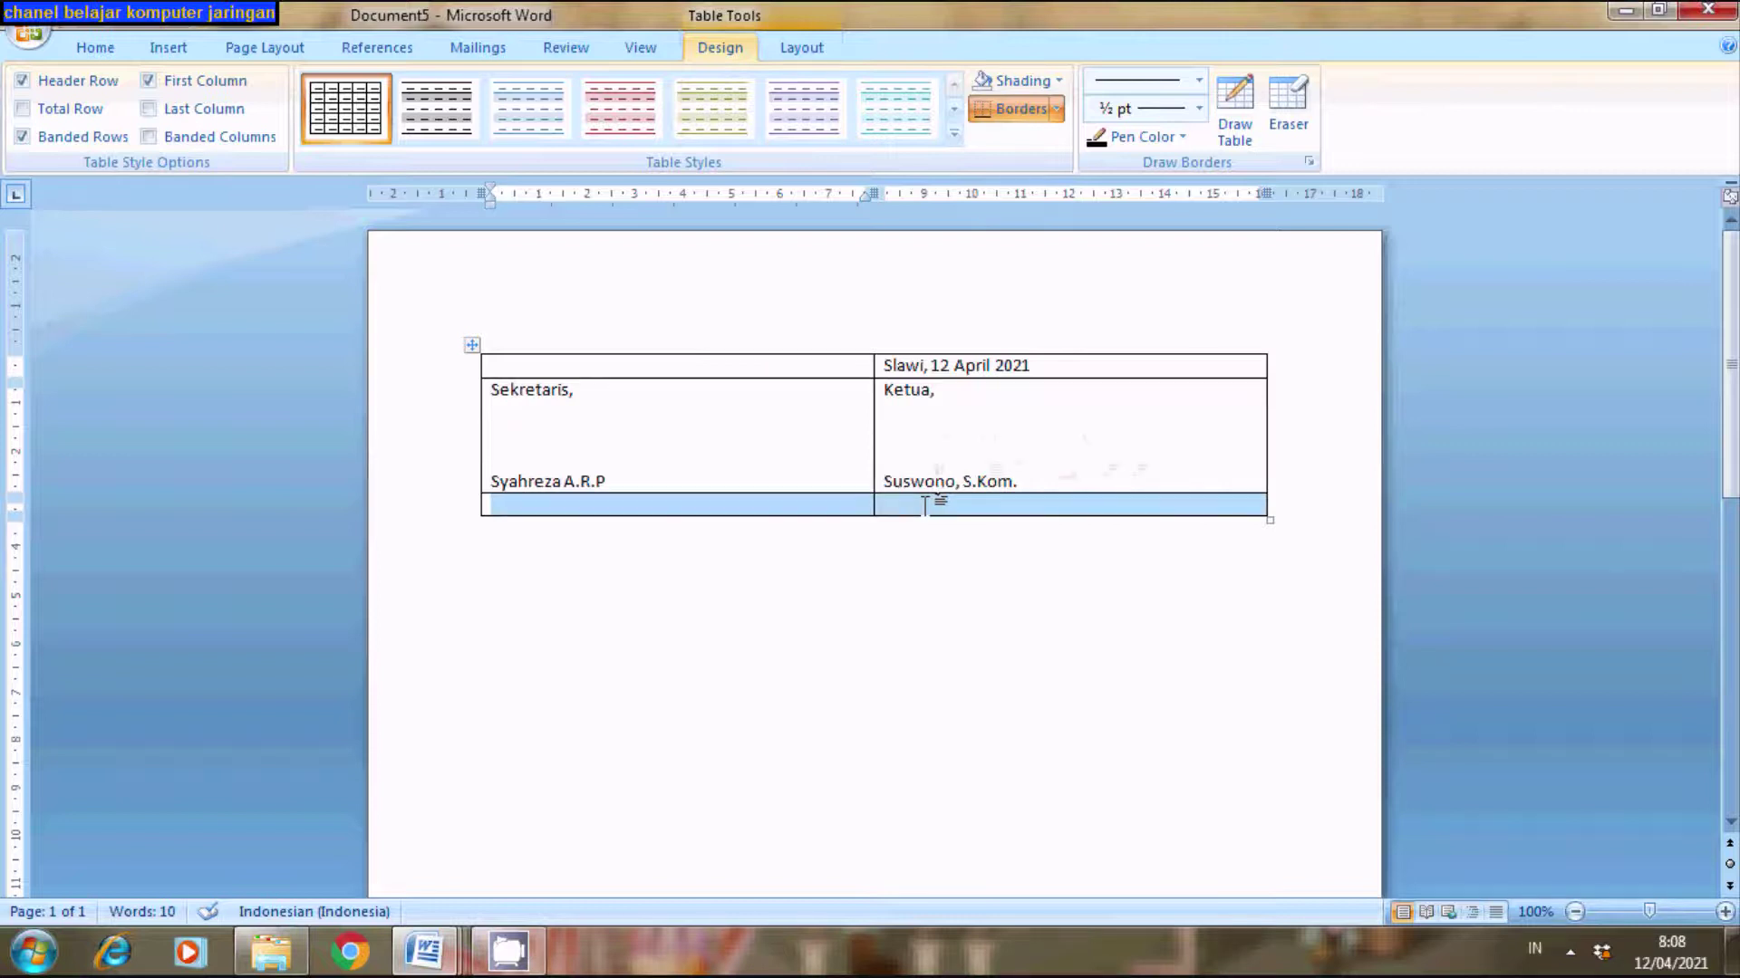
pyautogui.rightClick(925, 509)
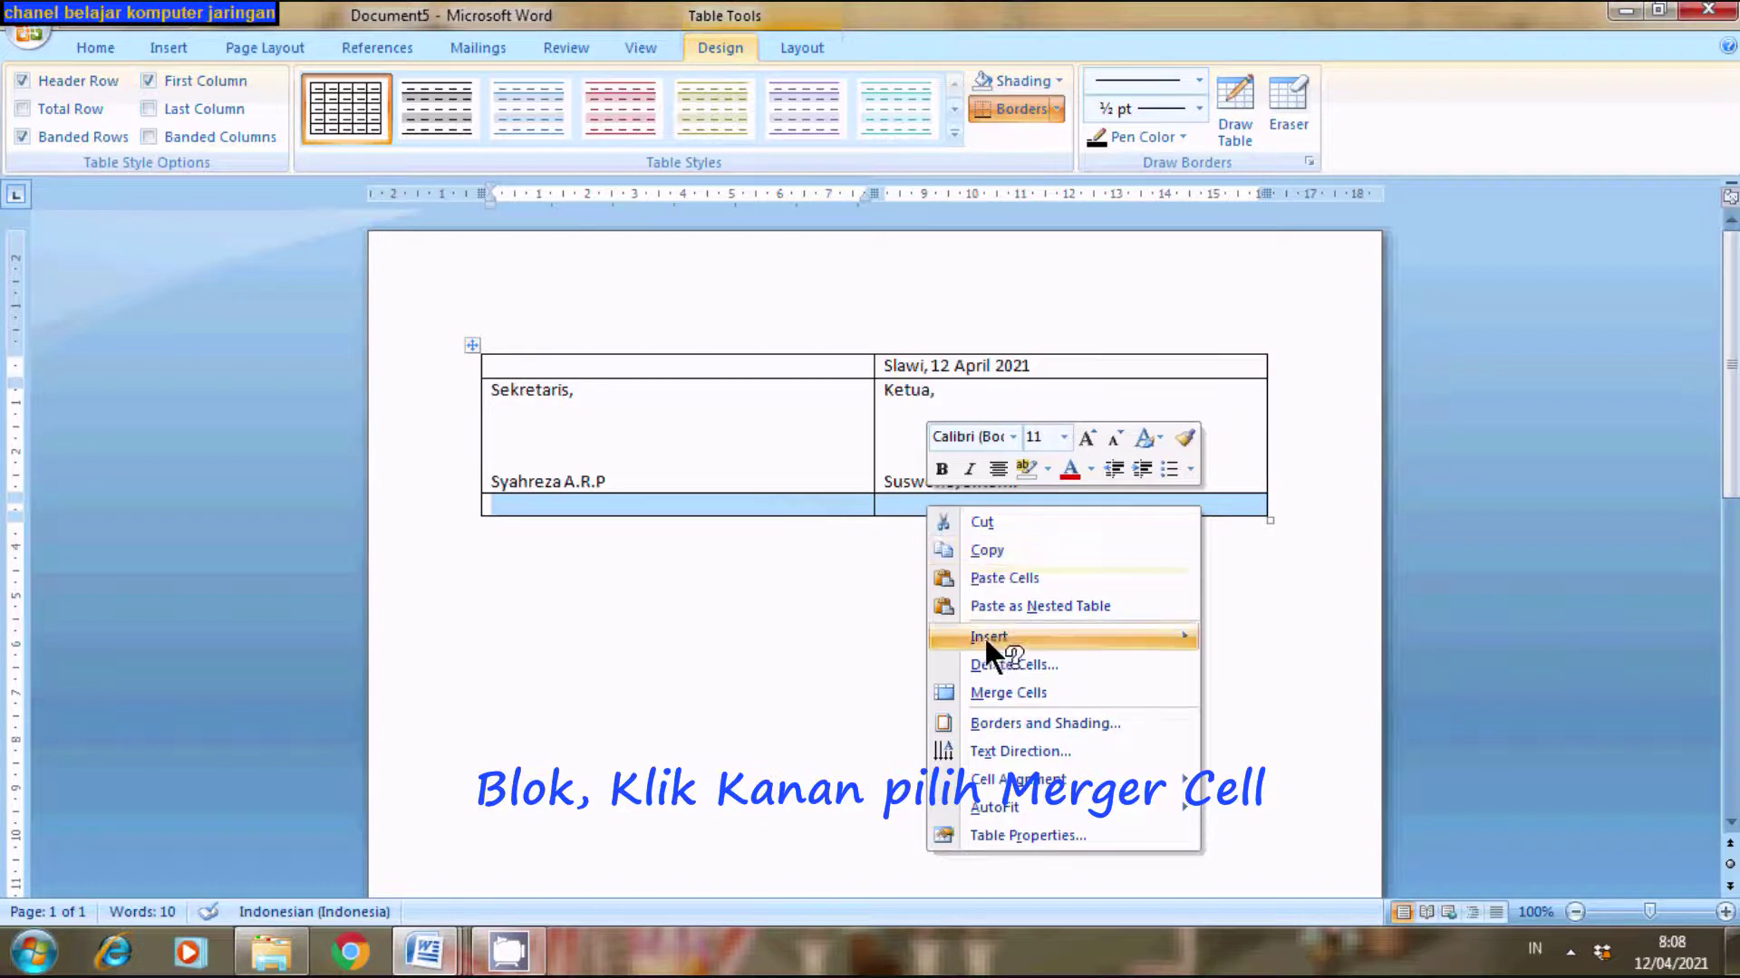
pyautogui.click(992, 694)
pyautogui.click(851, 588)
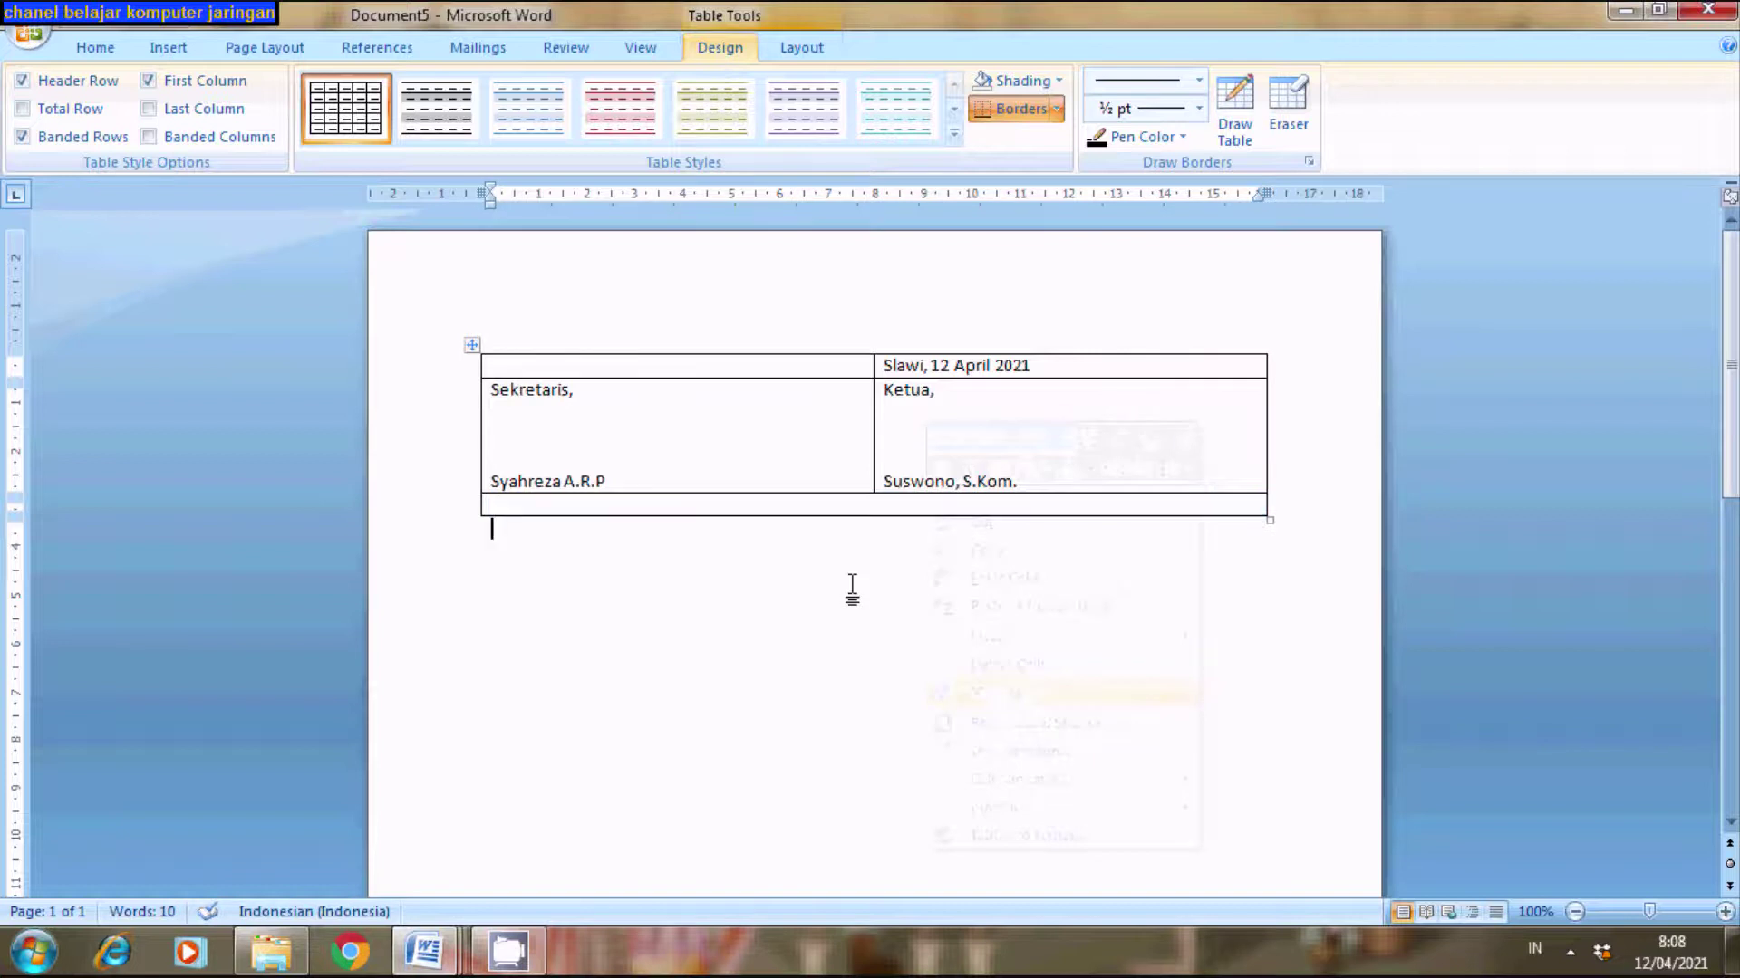
pyautogui.click(842, 509)
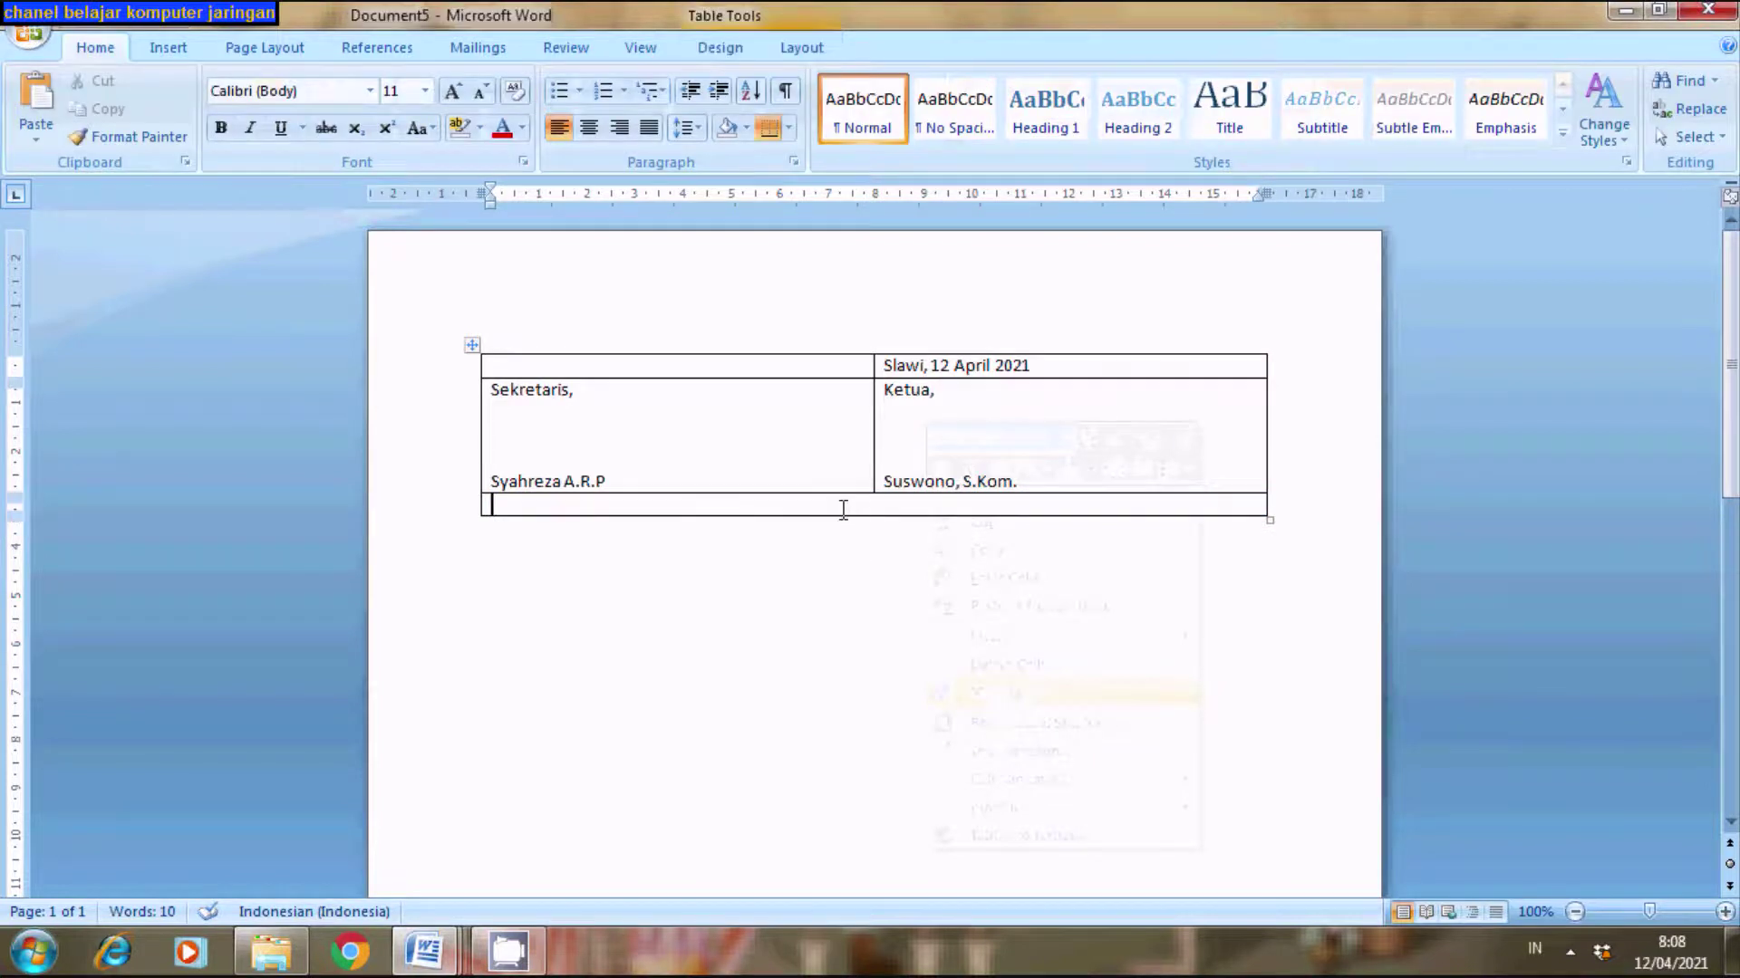
pyautogui.click(589, 127)
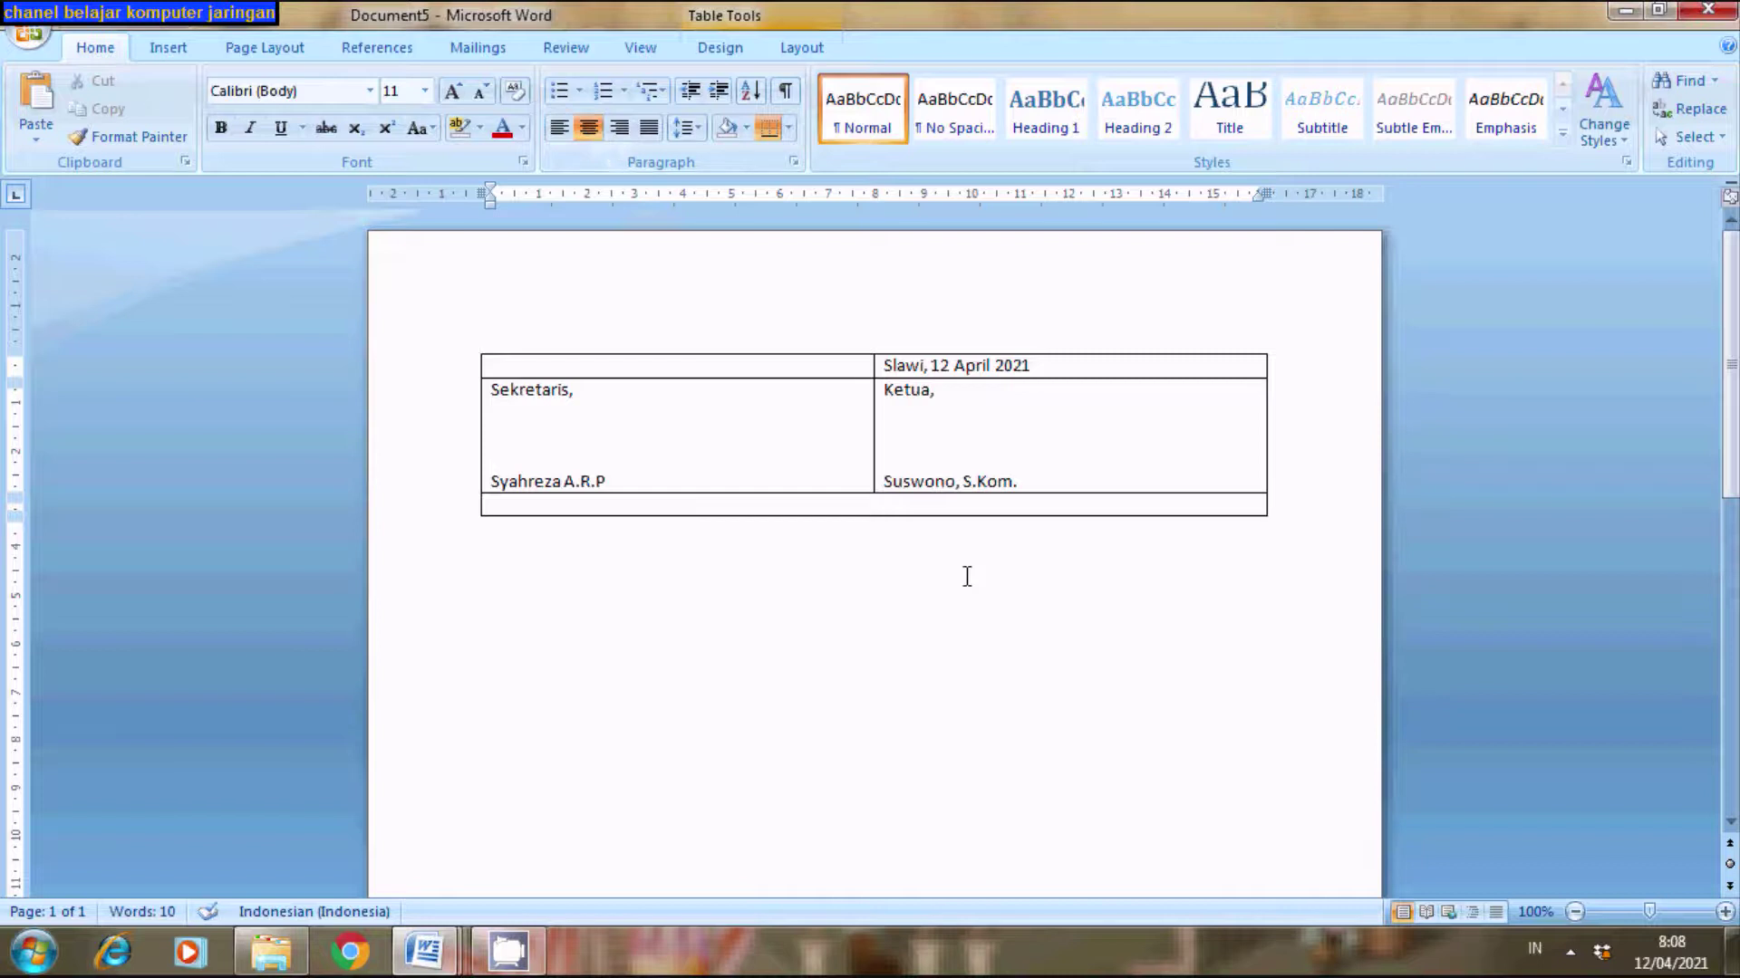
# - Type 'Mengetahui,' over 'Ketua RT' in the merged cell, adding blank lines for a signature
pyautogui.write('Mengeta')
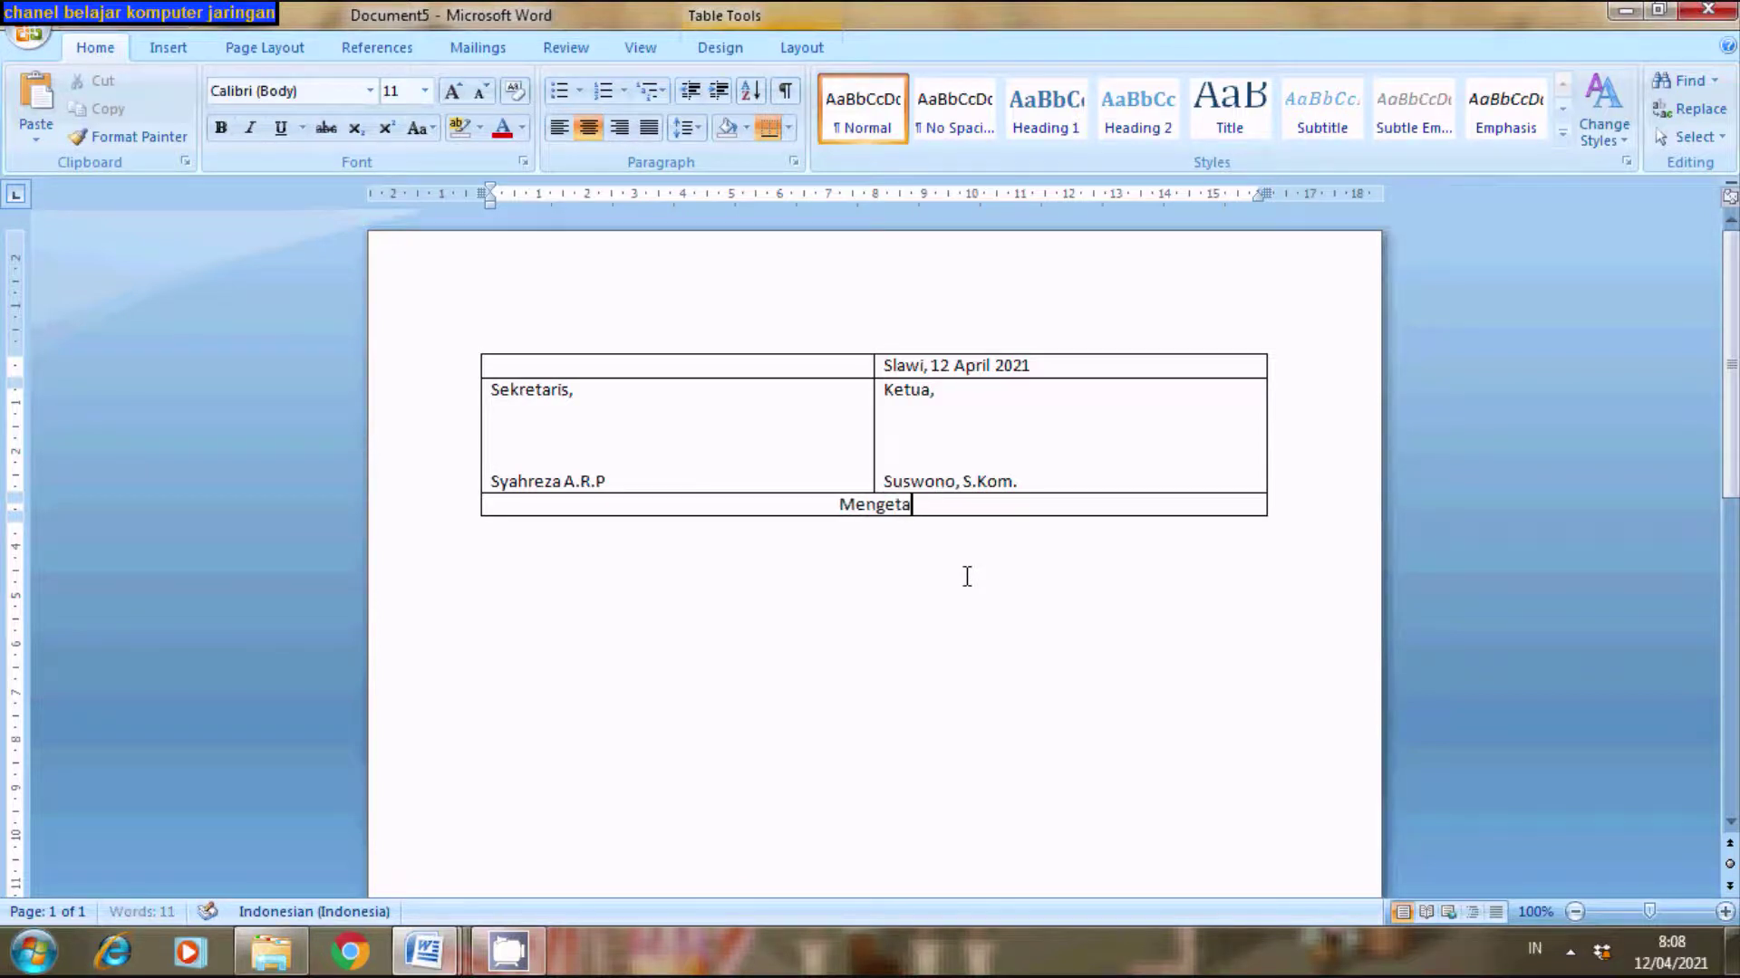
pyautogui.write('hui,')
pyautogui.press('Return')
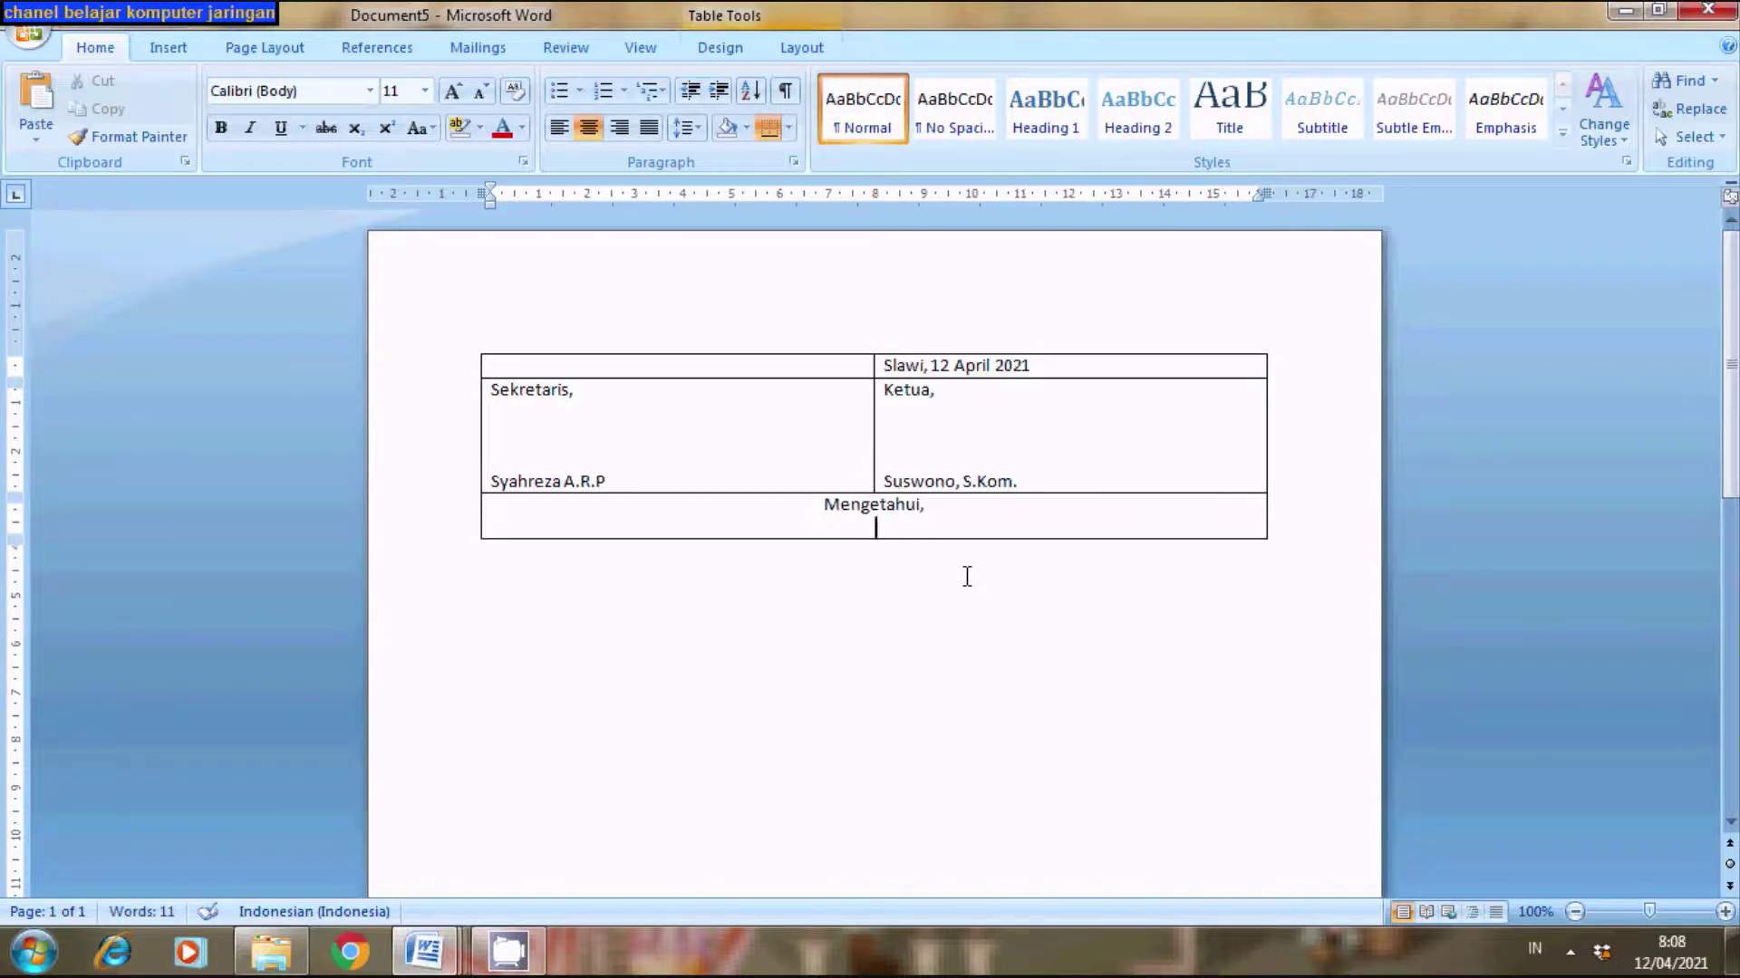
pyautogui.write('Ketua RT')
pyautogui.press('Return')
pyautogui.press('Return')
pyautogui.press('Return')
pyautogui.press('Return')
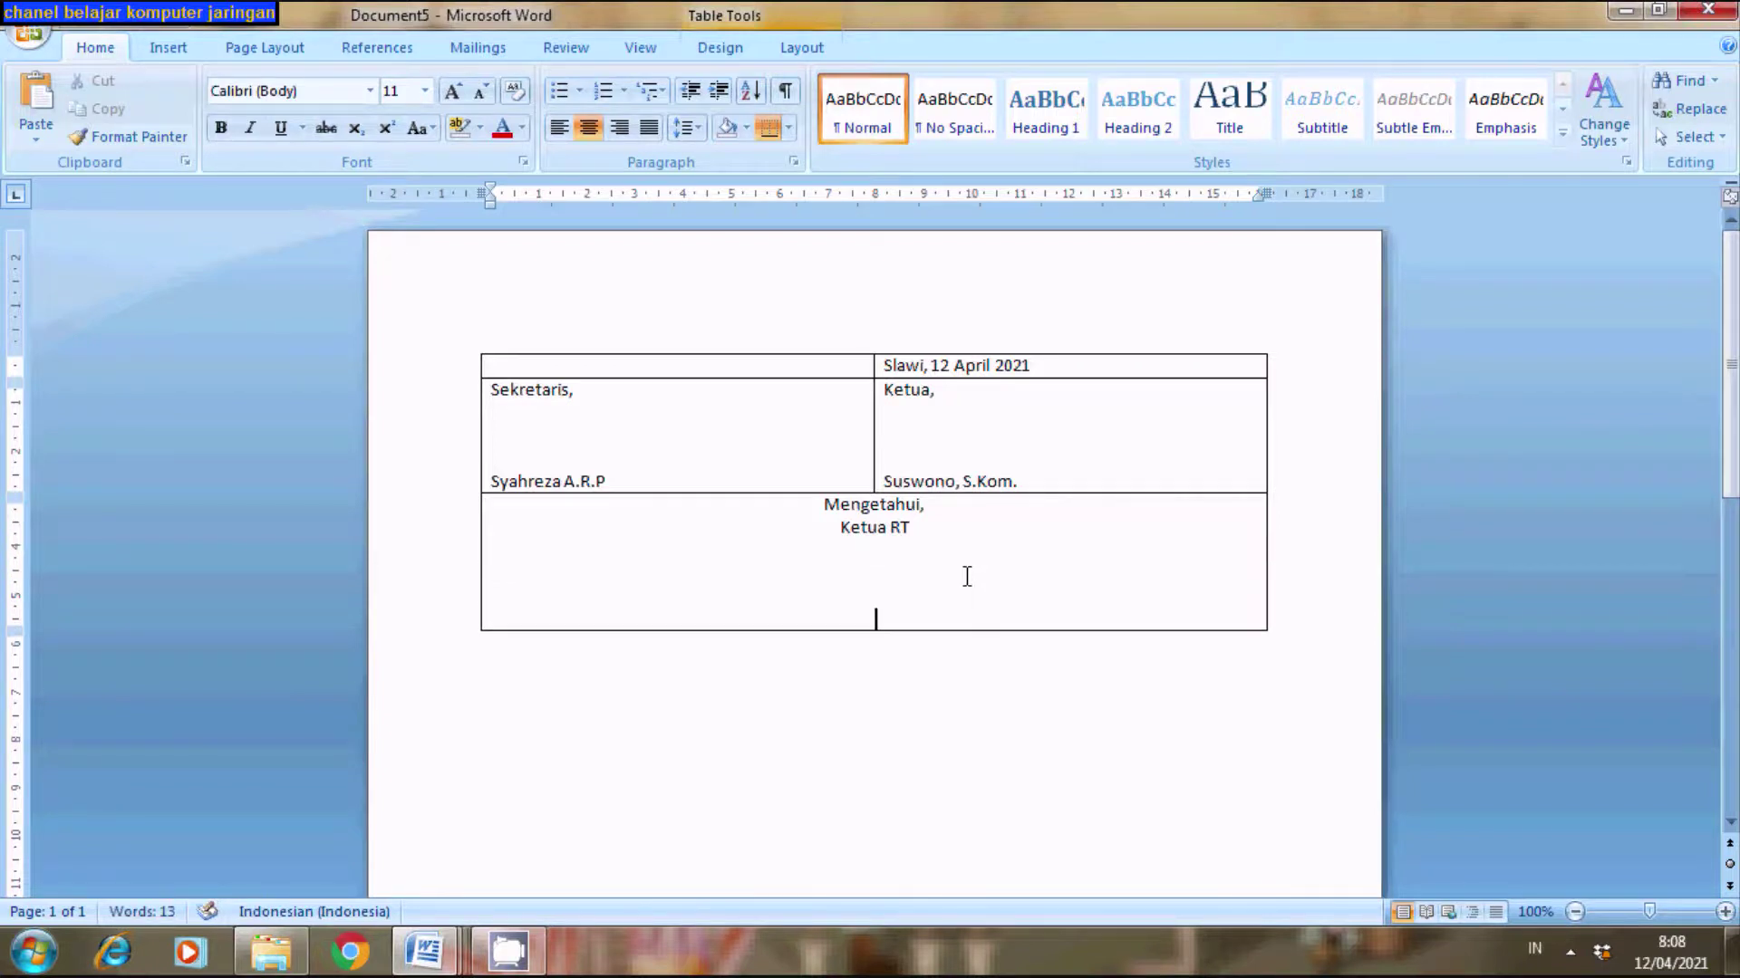
# - Check Document2 for reference, then enter the RT head's full name and title in Document5's merged cell
pyautogui.moveTo(423, 951)
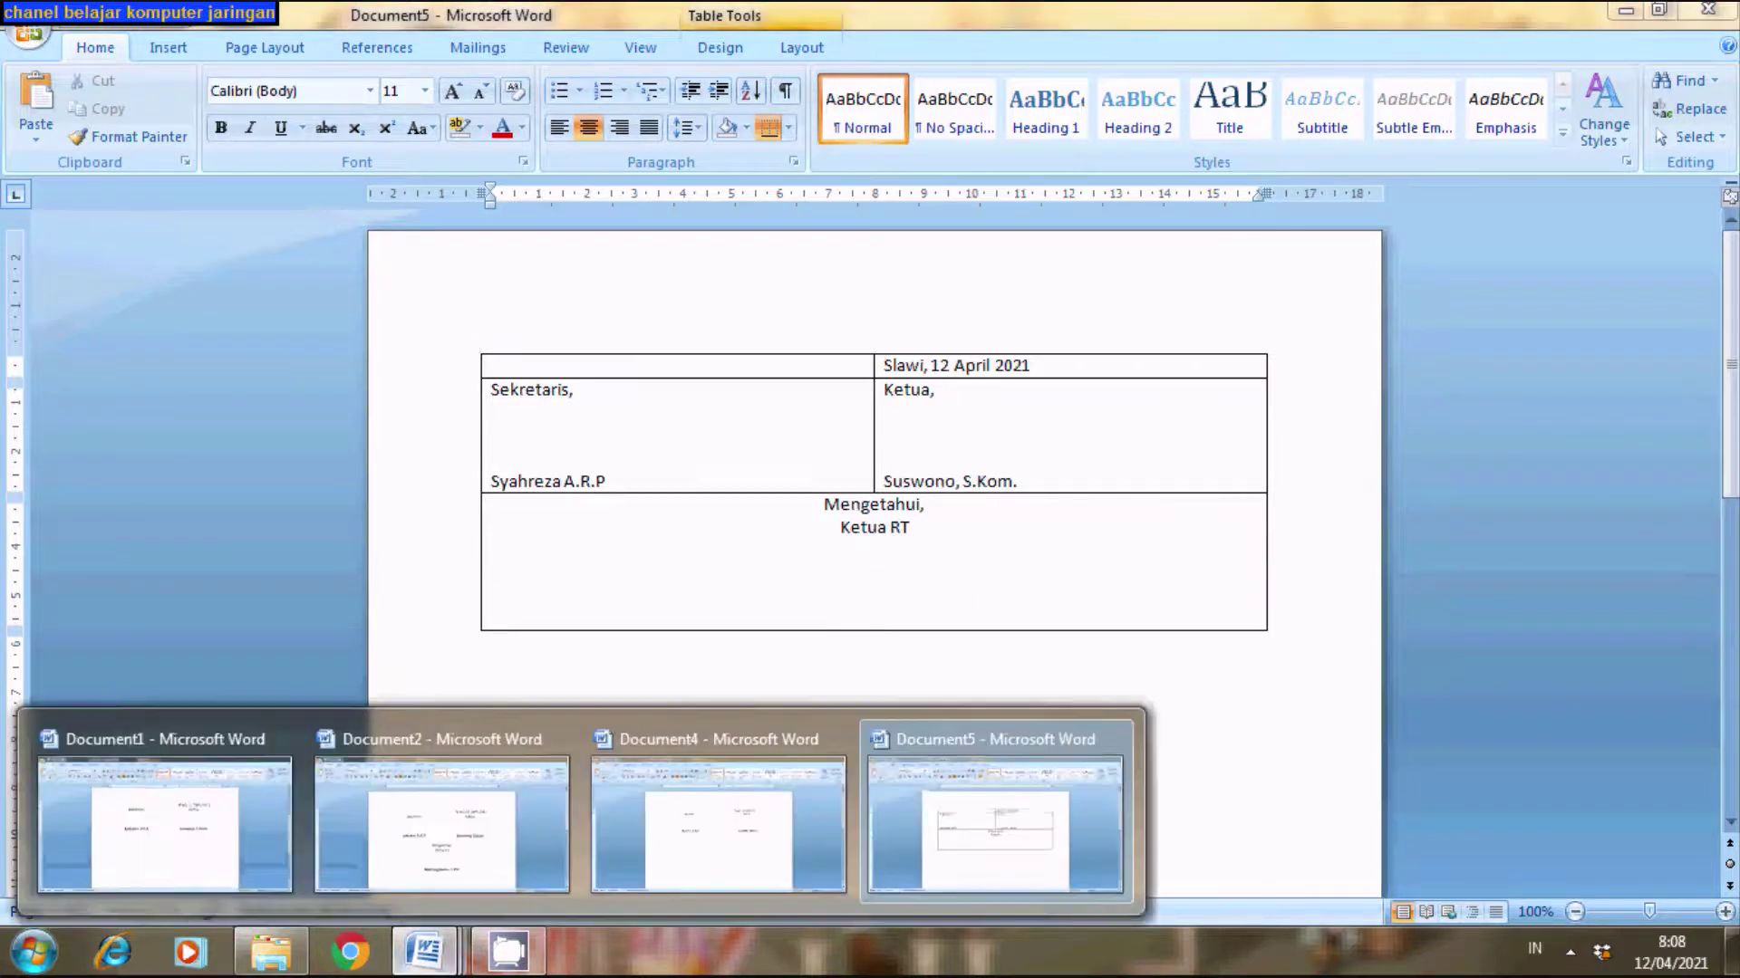
pyautogui.click(401, 858)
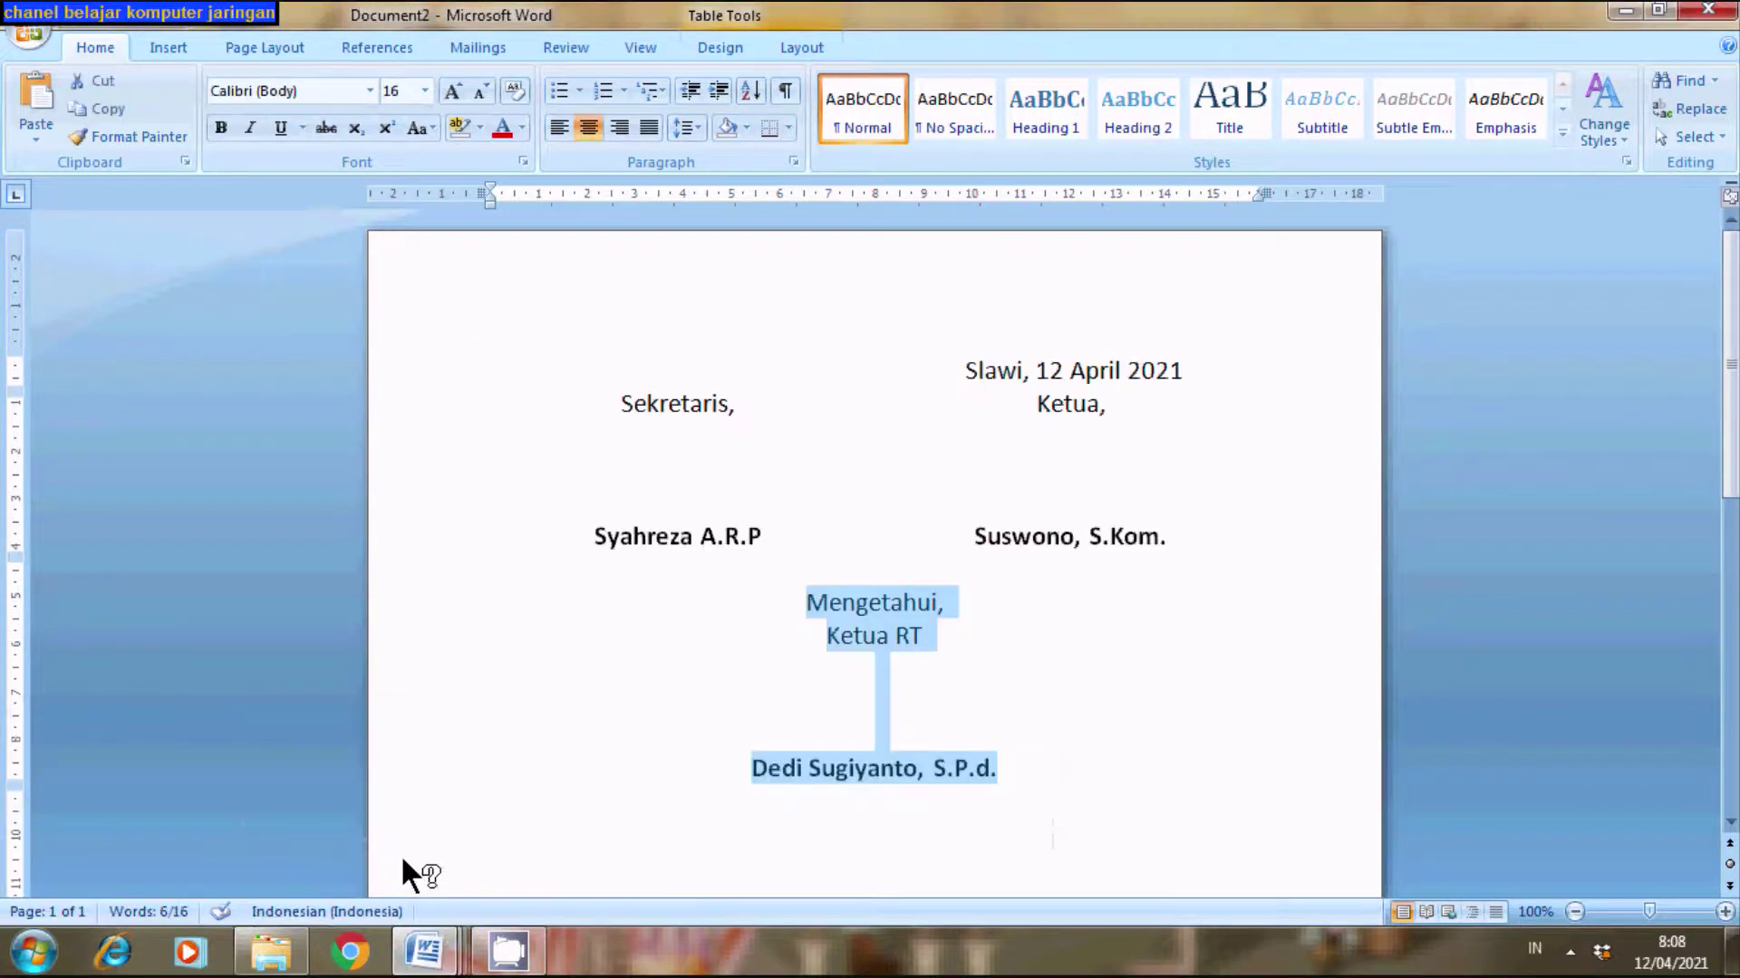
pyautogui.click(425, 952)
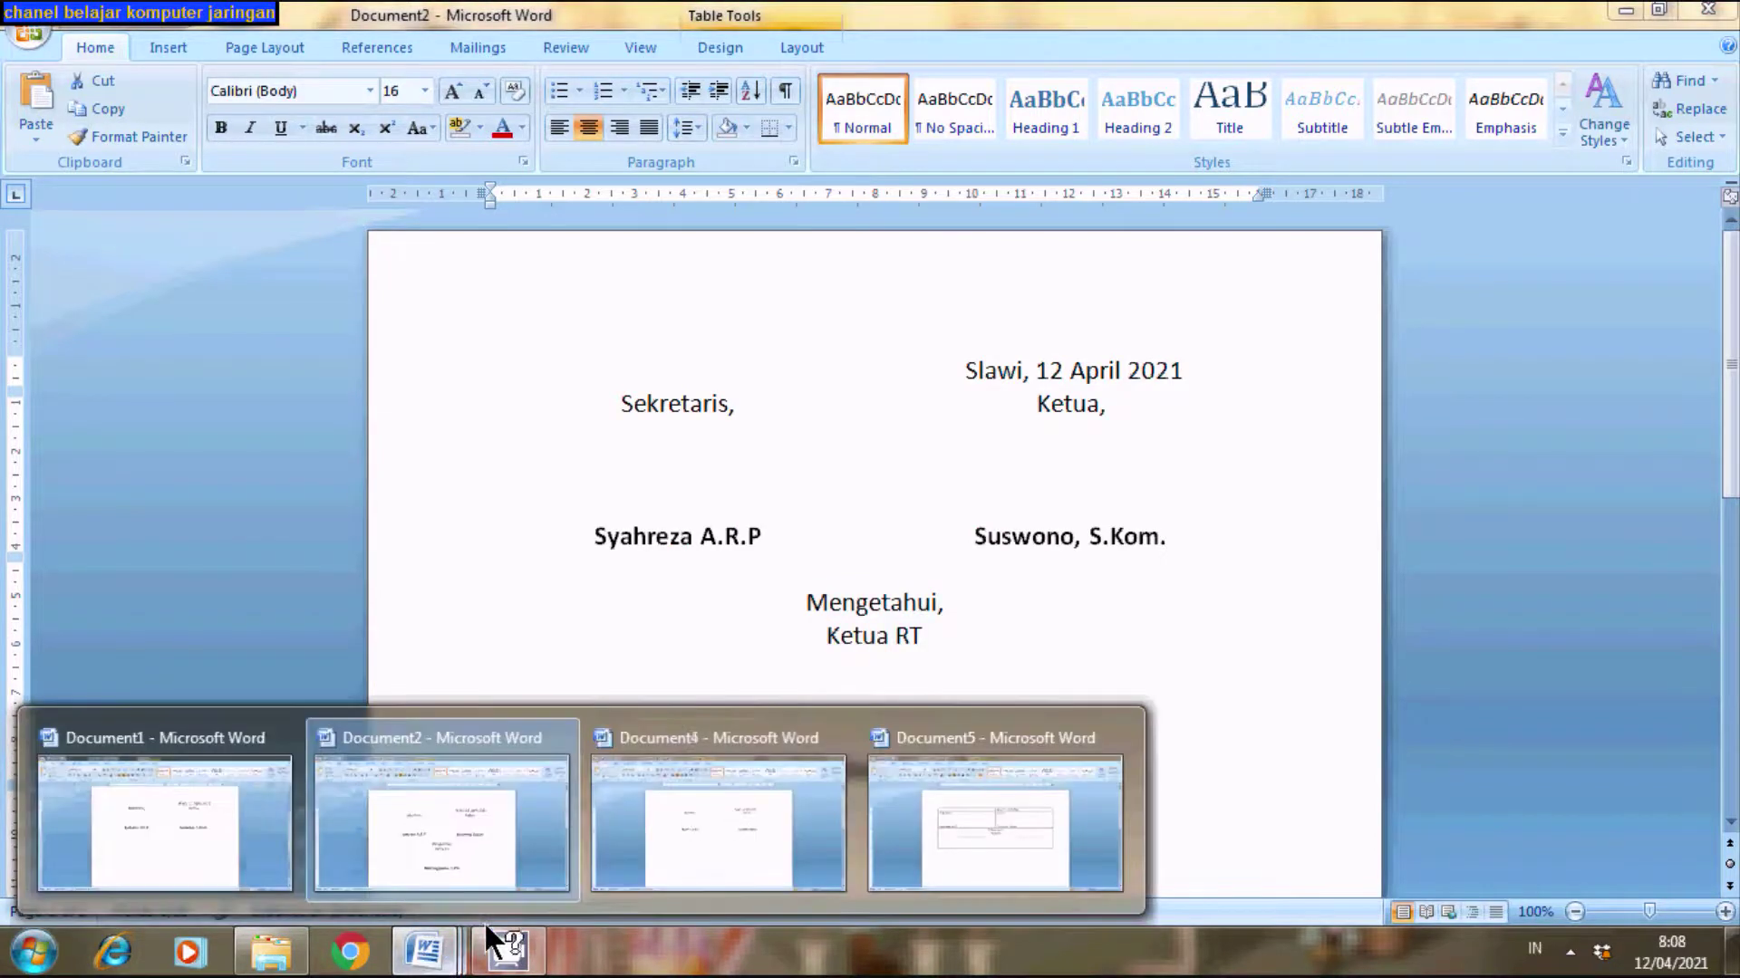
pyautogui.click(982, 820)
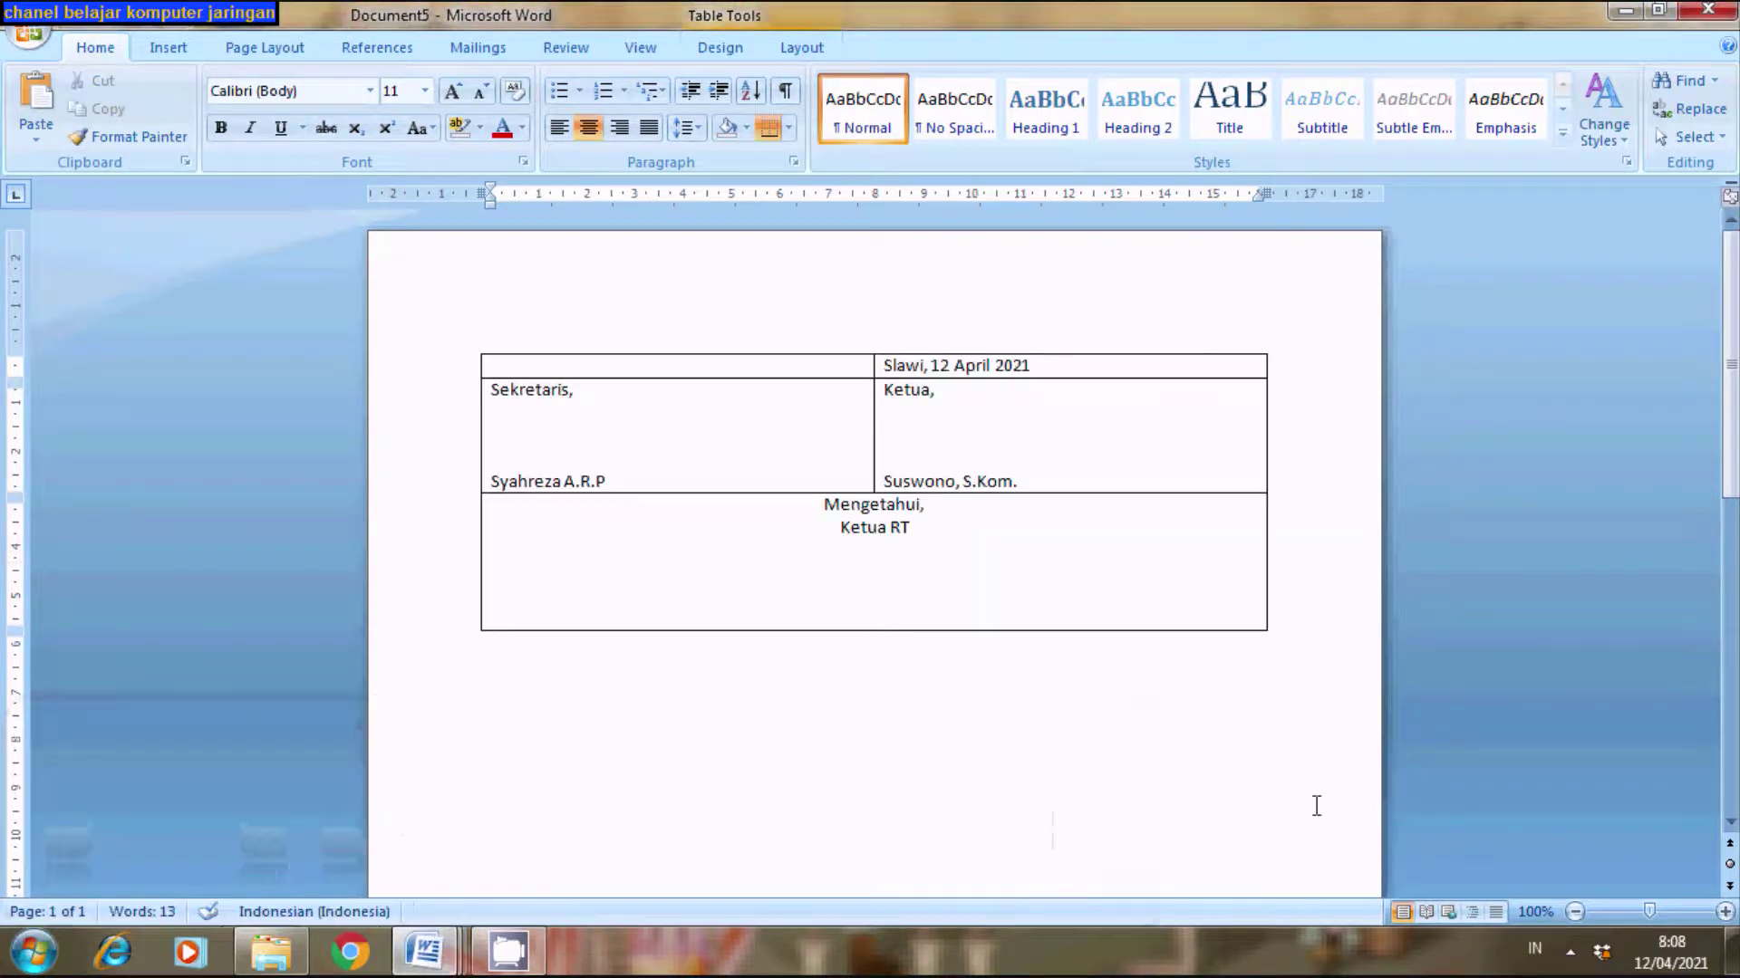
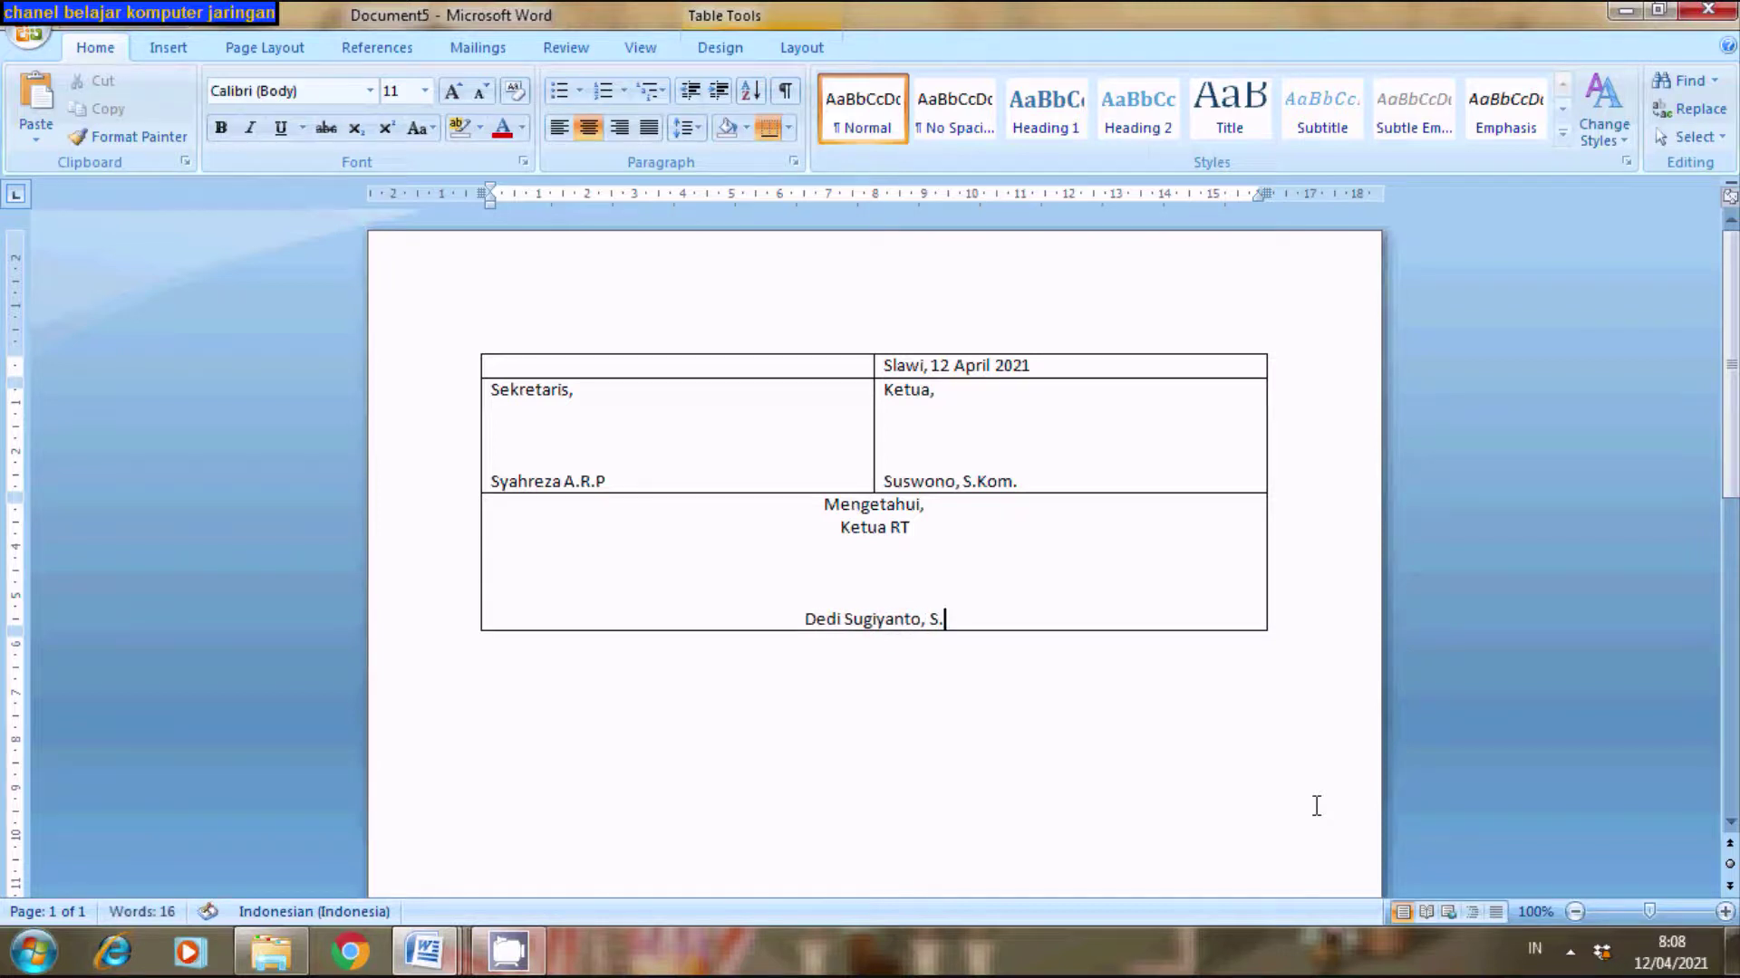
pyautogui.write('P')
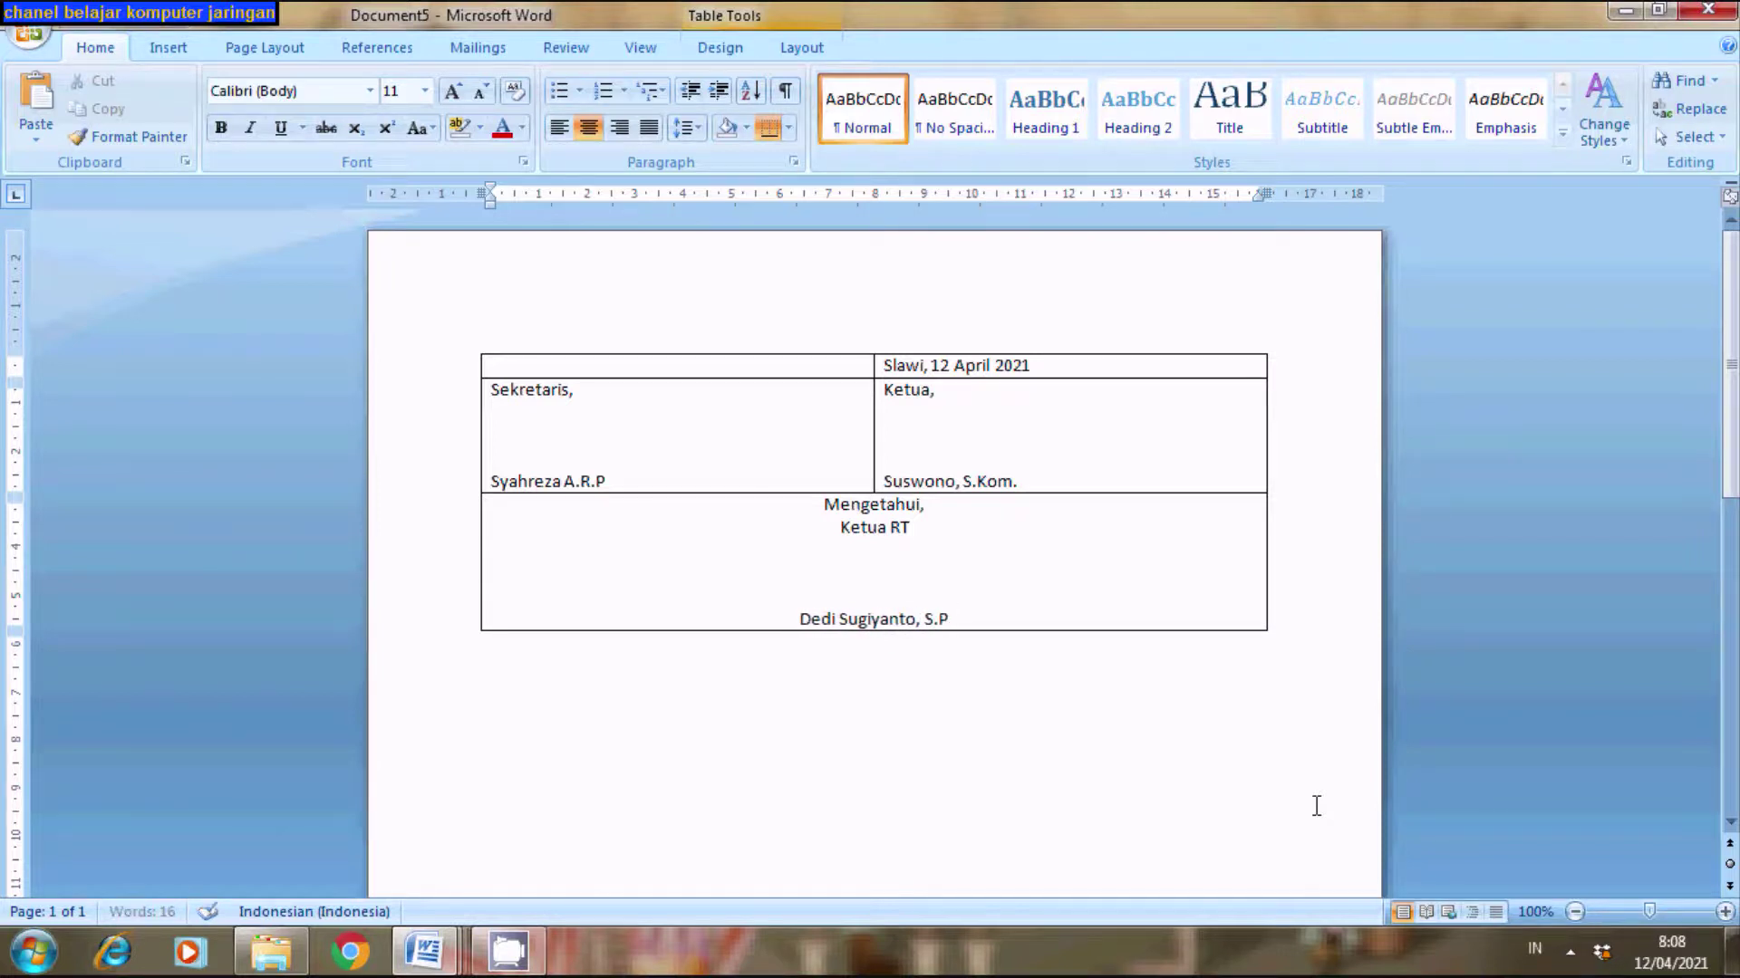
pyautogui.write('d')
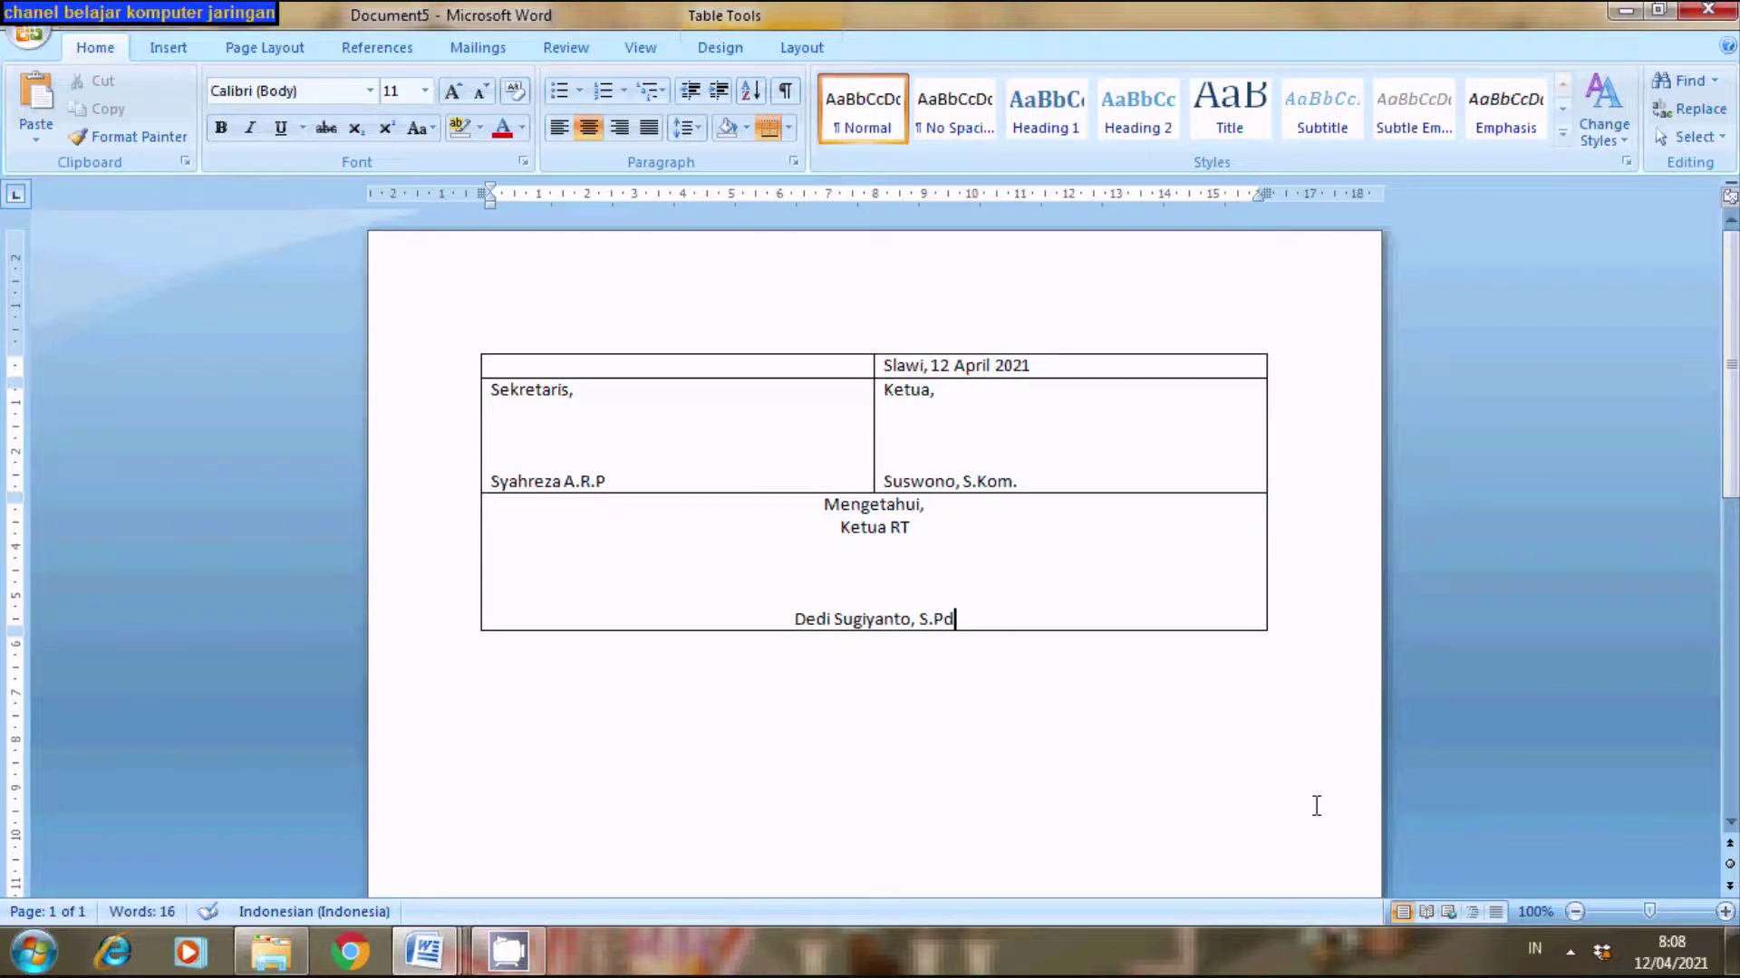